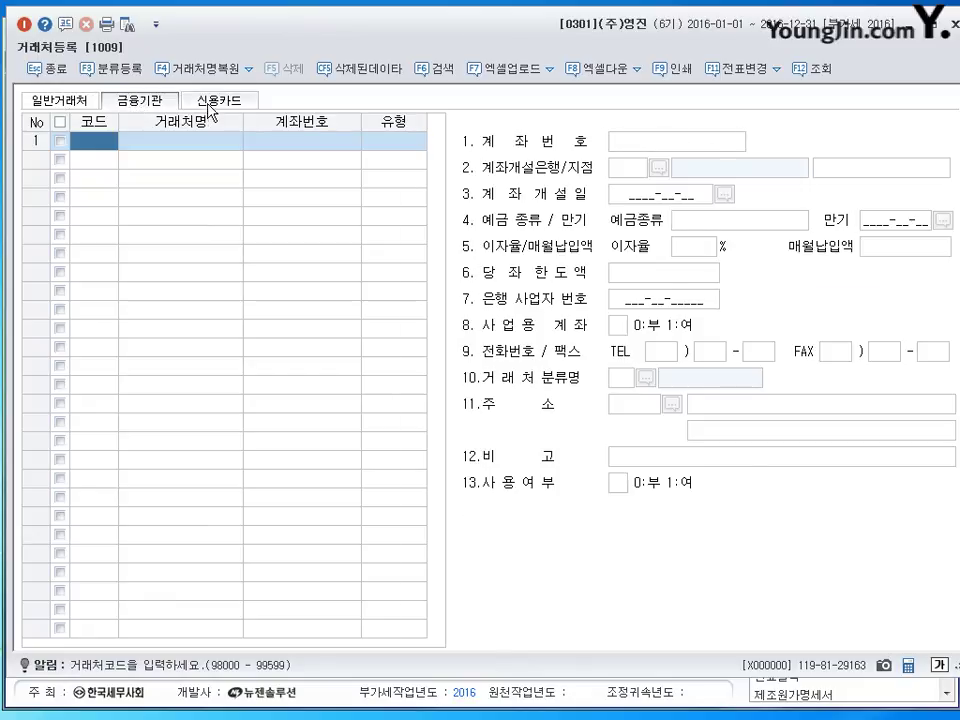
Look over the credit-card list with its 삼성카드 entry, then return to the general customers list.
left_click(72, 101)
left_click(140, 101)
left_click(221, 104)
left_click(152, 104)
left_click(212, 103)
left_click(152, 106)
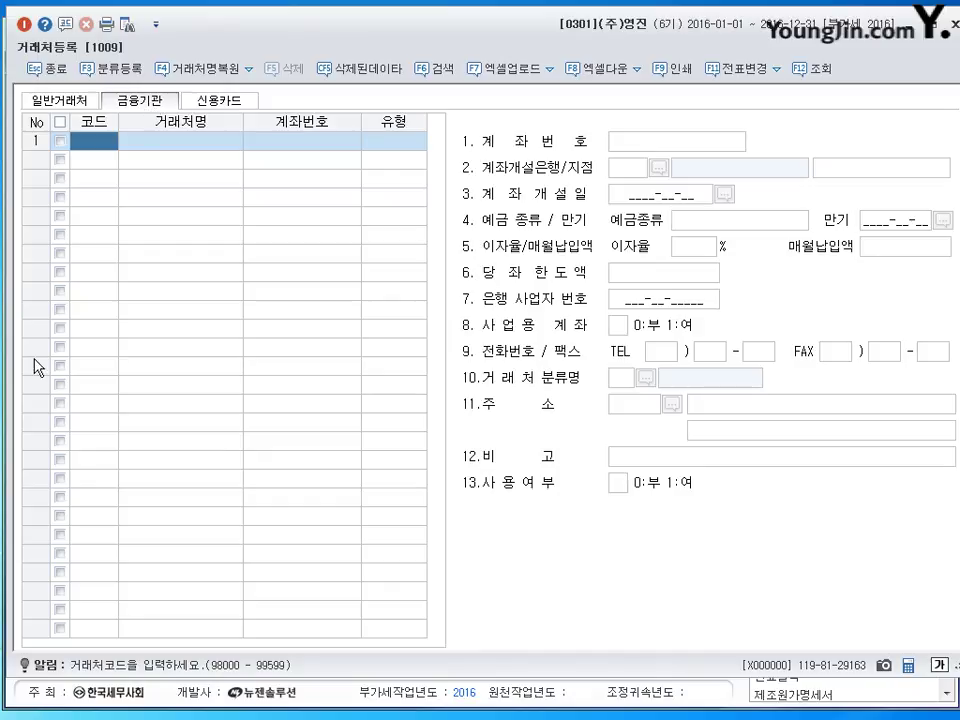
left_click(221, 111)
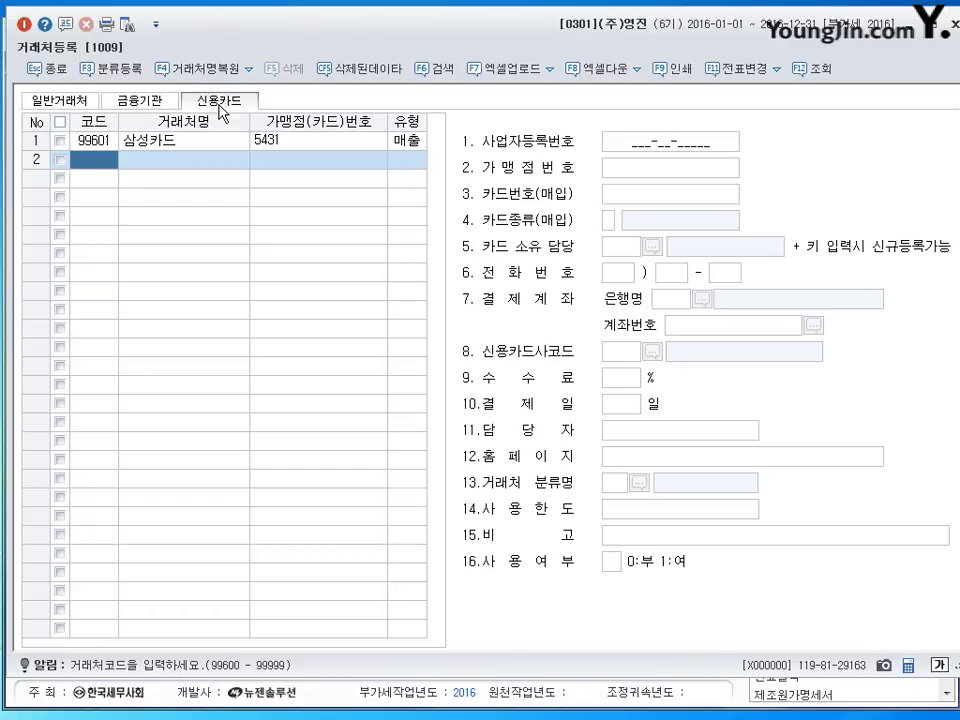
left_click(92, 104)
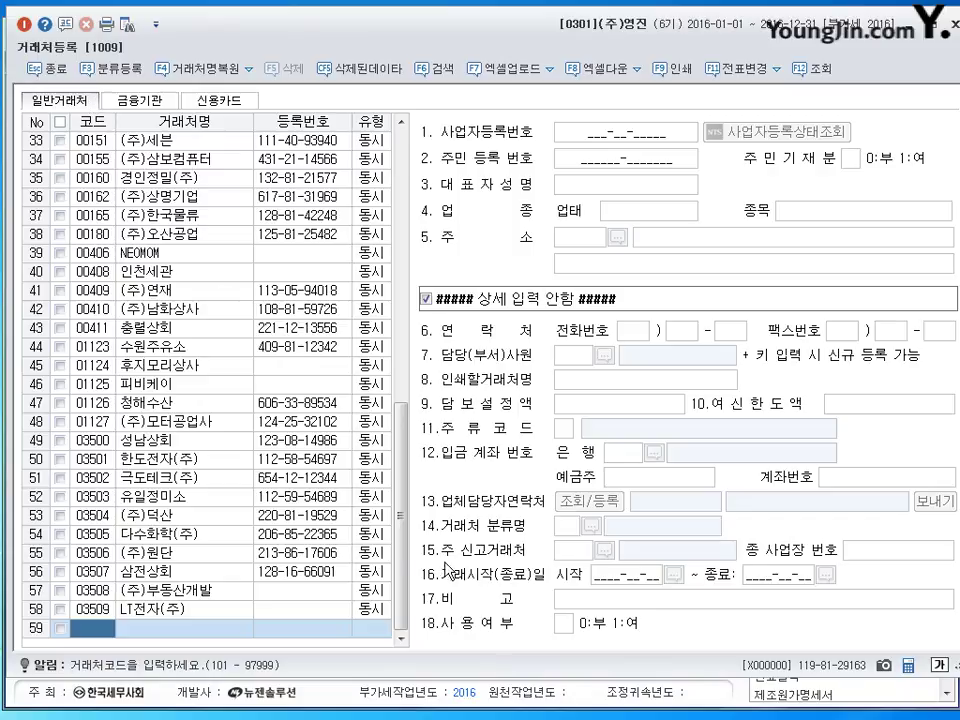
Scroll the general customers list to the top and select the name of 00101 대전백화점.
left_click_drag(405, 568, 398, 606)
left_click_drag(399, 465, 428, 130)
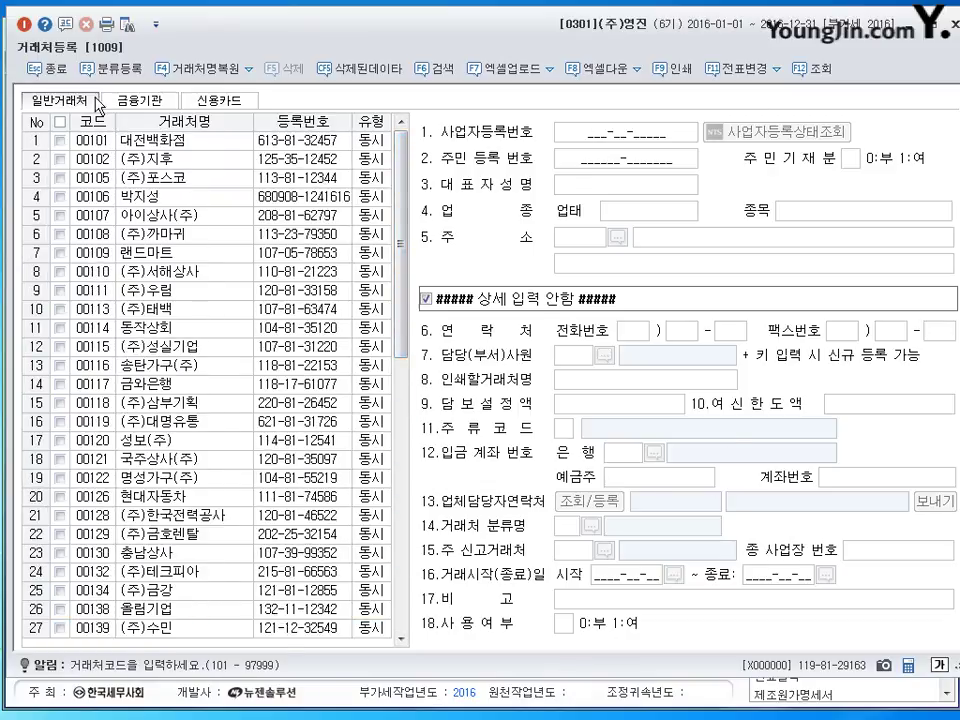
left_click(95, 140)
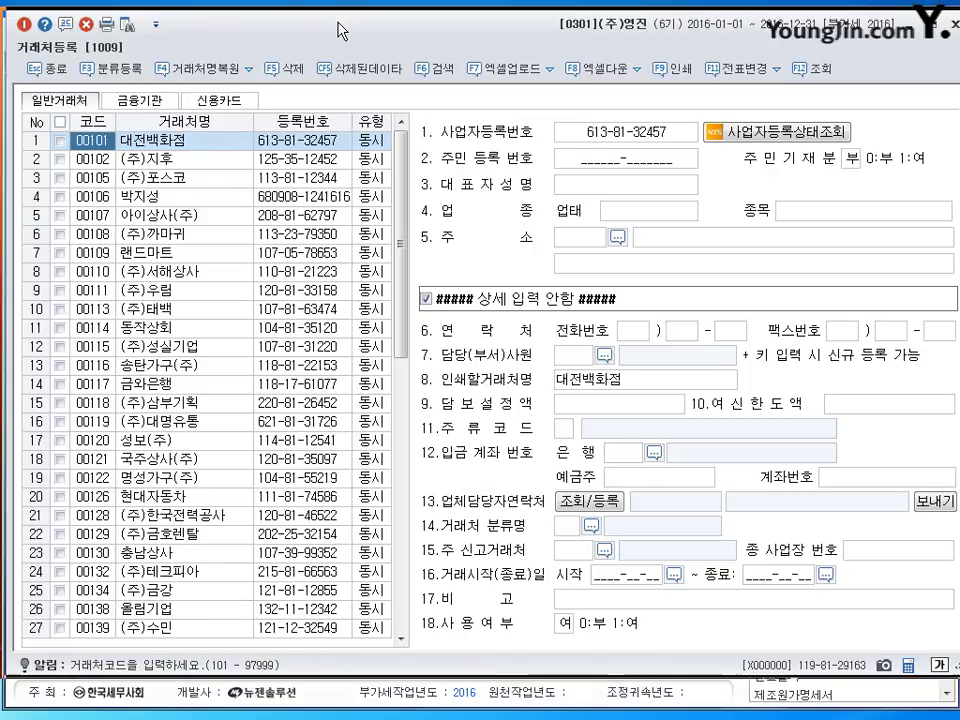
left_click_drag(340, 30, 333, 31)
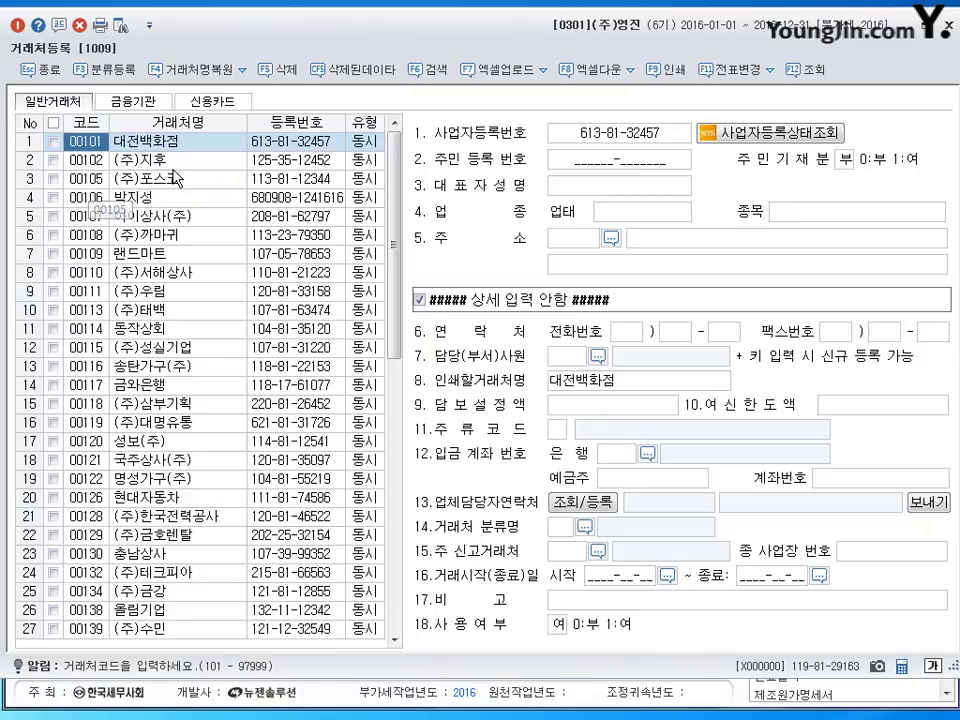
left_click(155, 144)
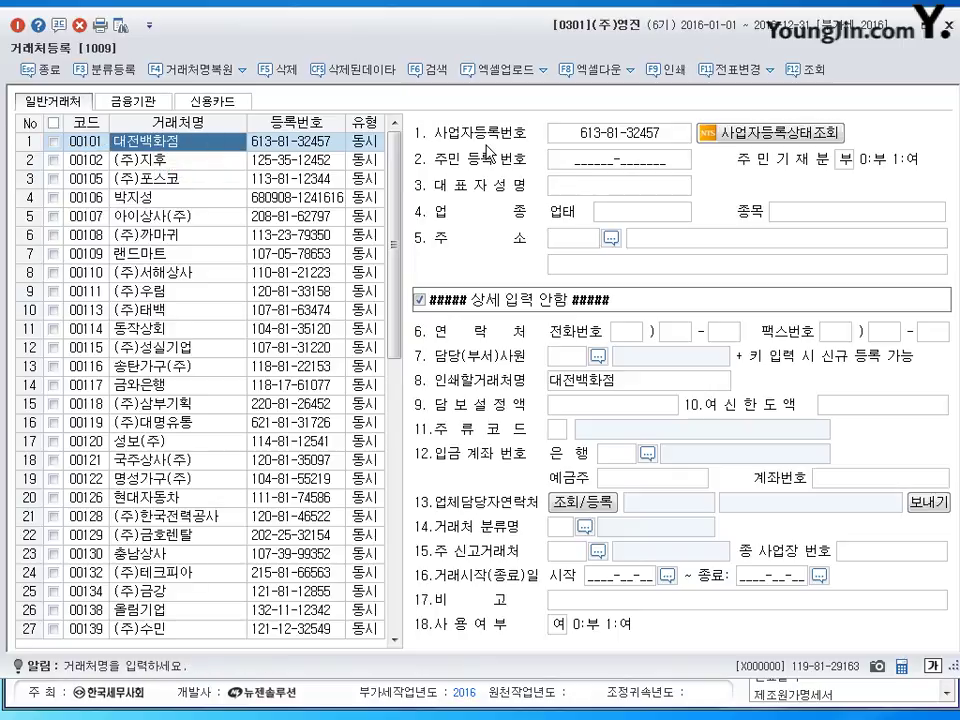
left_click(373, 146)
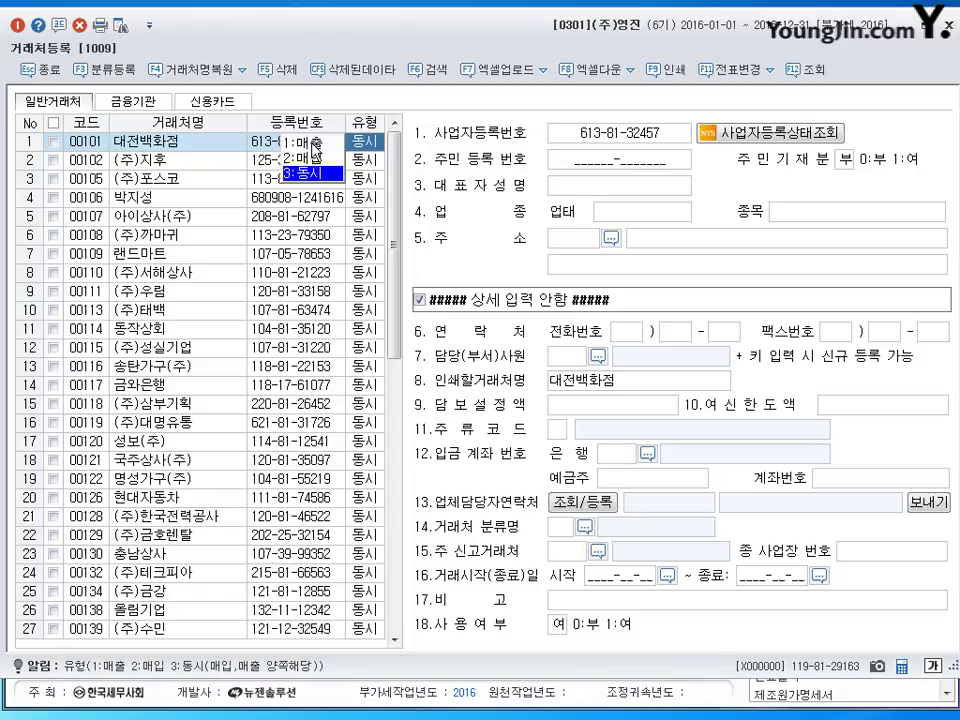
key("Return")
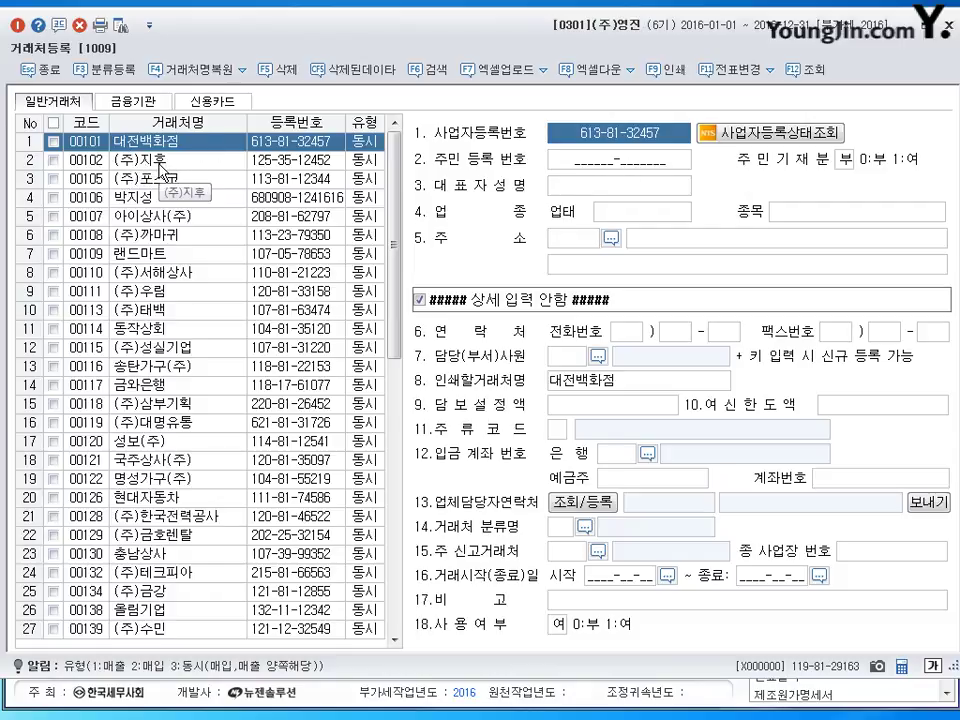
Review 대전백화점's resident number, representative, business type and address, then show the financial-institutions list.
left_click(624, 166)
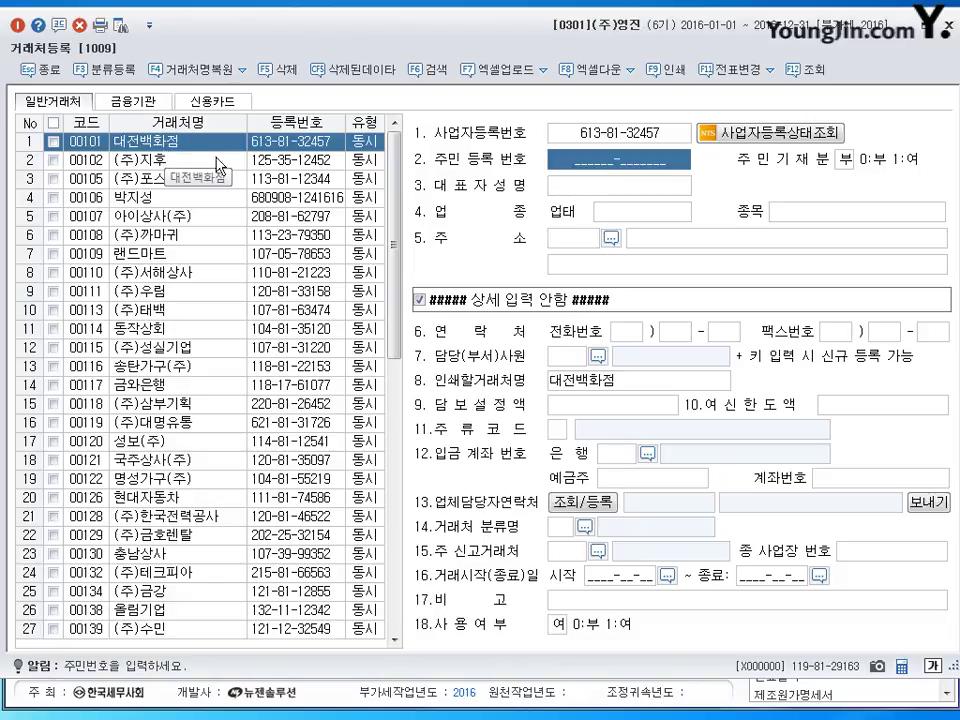
left_click(609, 194)
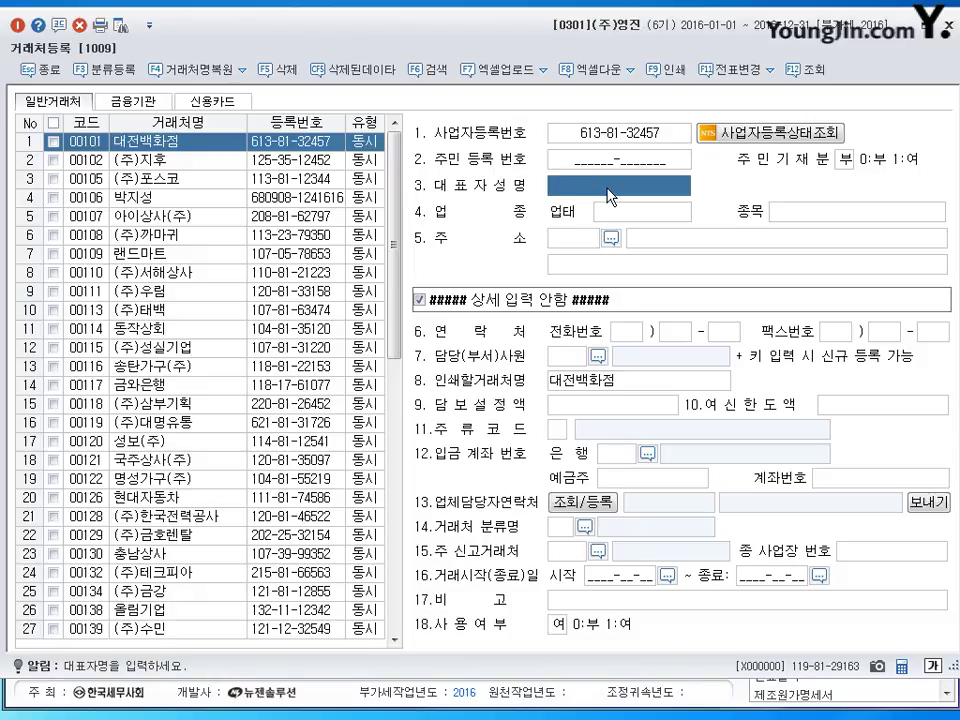
left_click(617, 168)
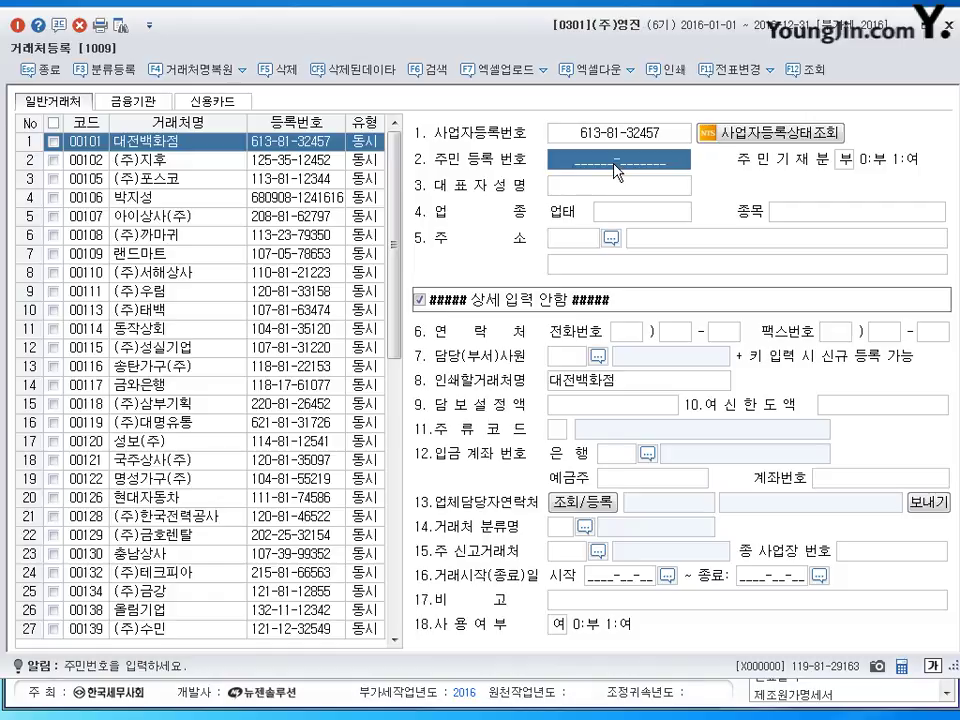
left_click(632, 214)
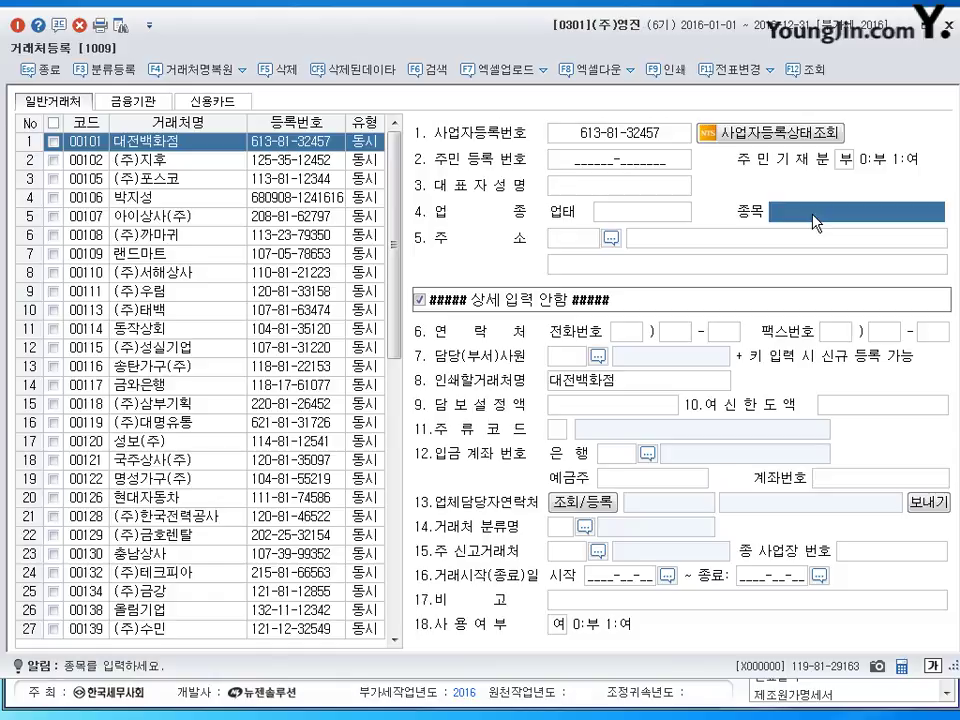
left_click(768, 242)
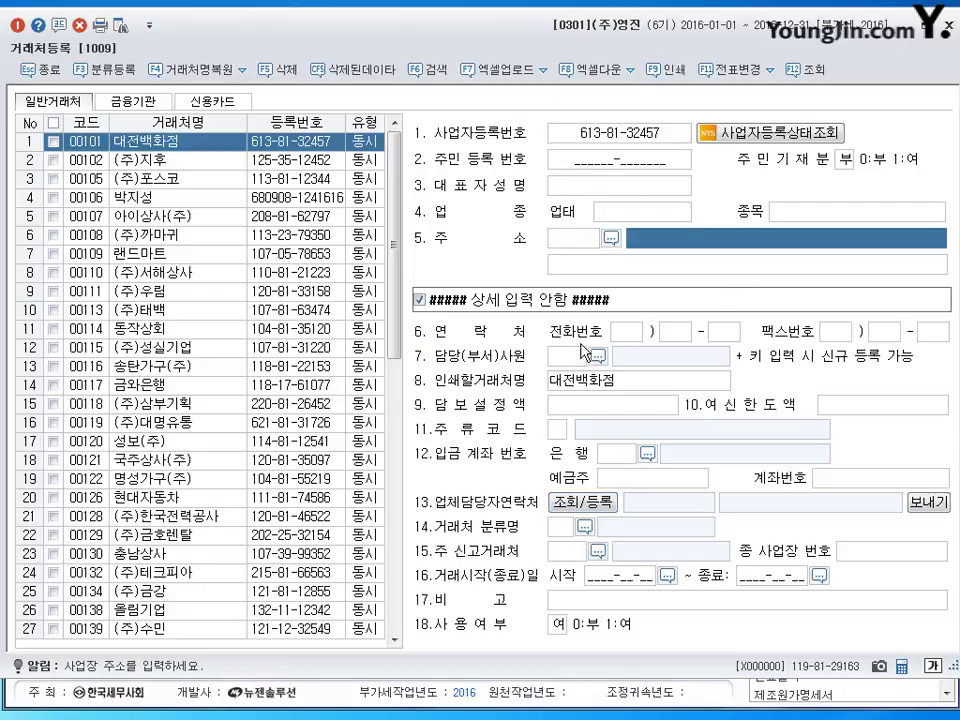
left_click(137, 104)
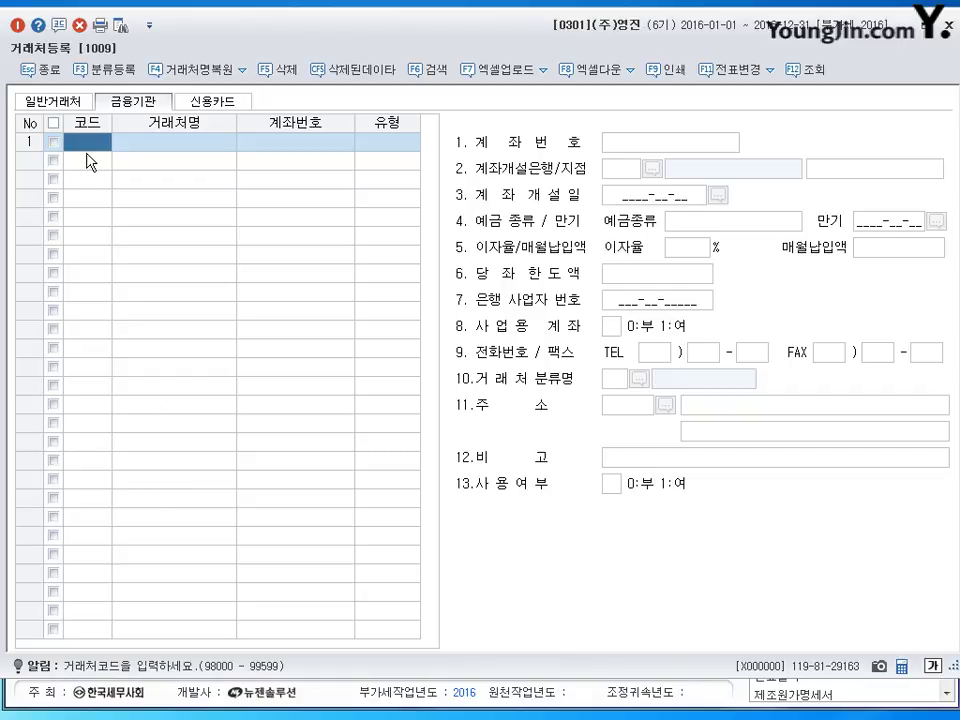
Register financial institution 98000 신한은행 with account type 1:보통예금.
type("98000")
key("Return")
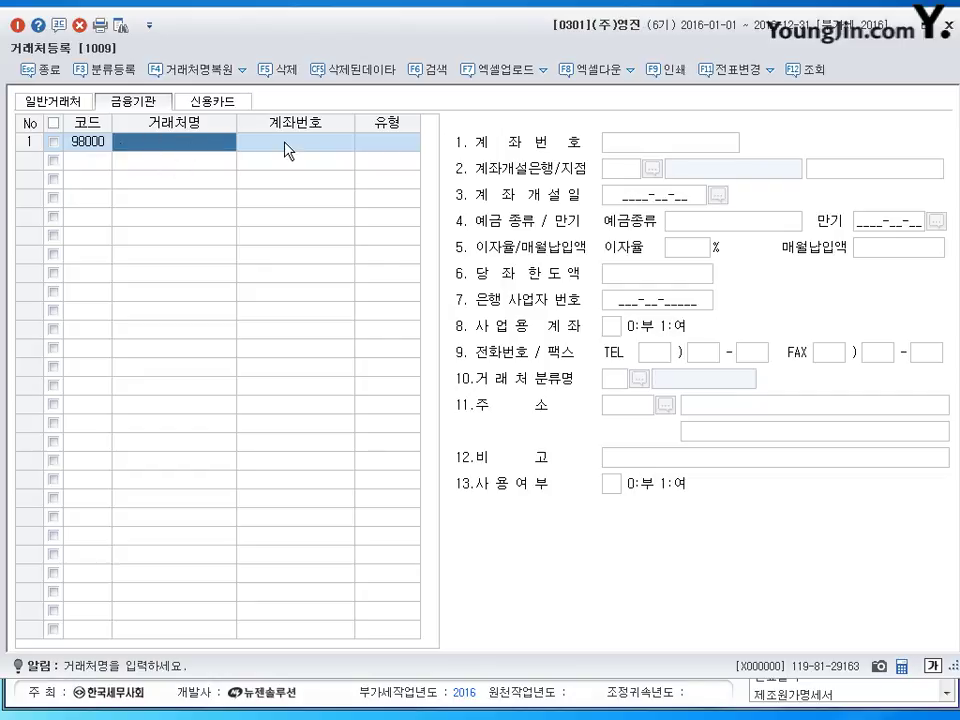
type("신한은행")
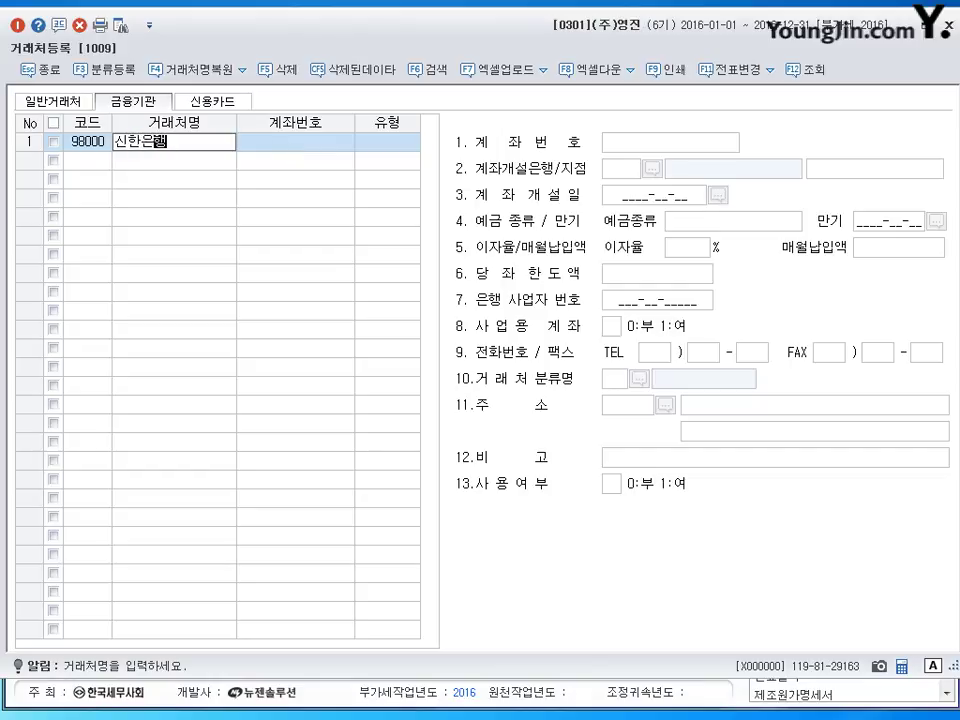
key("Return")
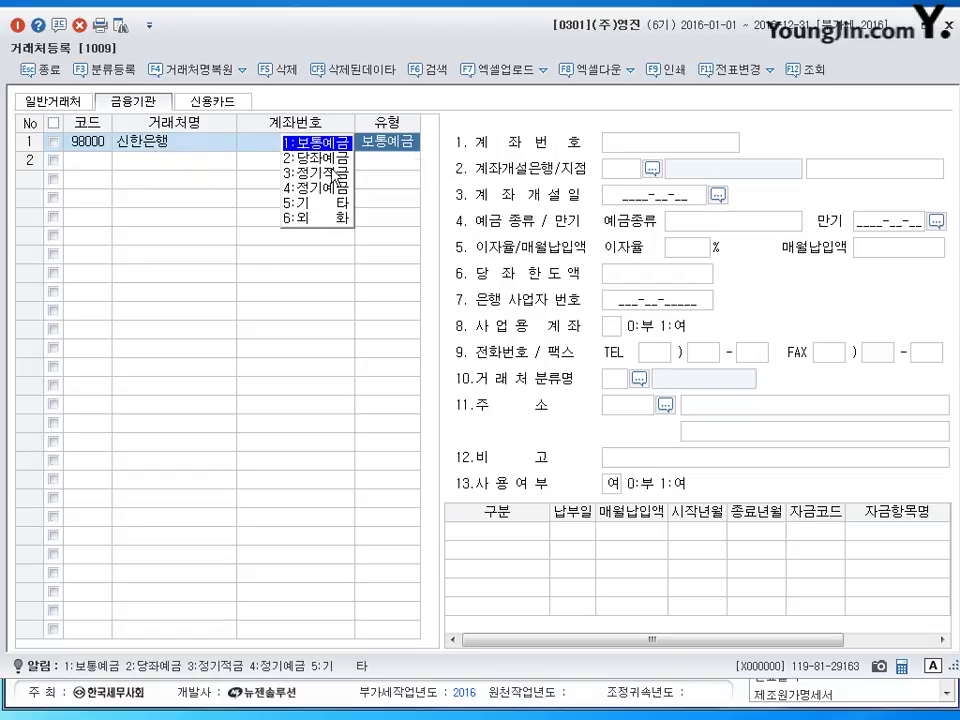
left_click(652, 146)
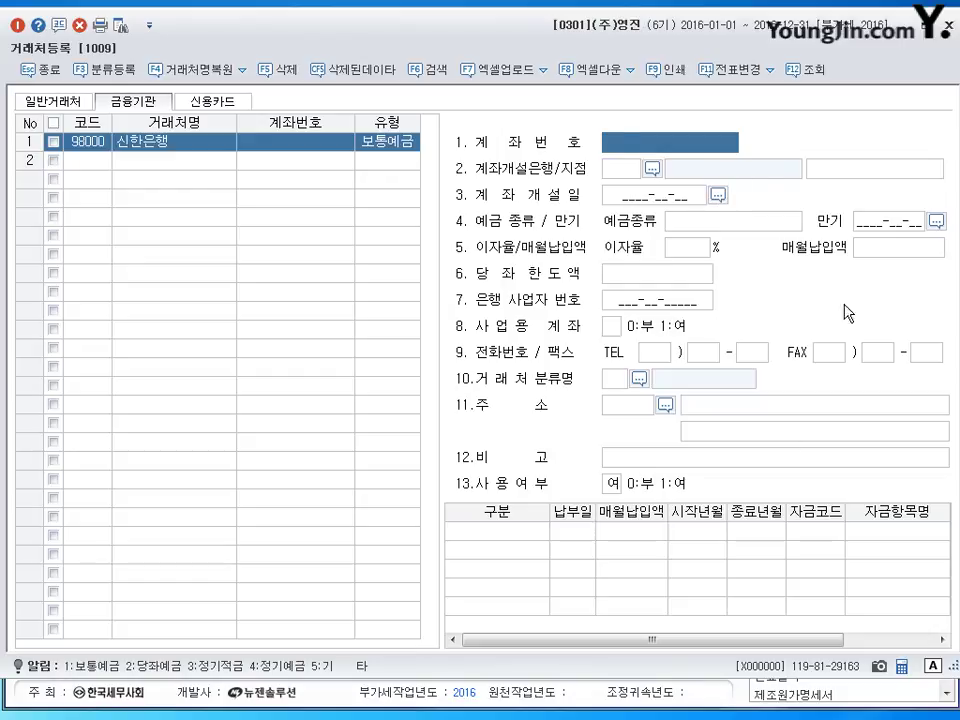
left_click(207, 106)
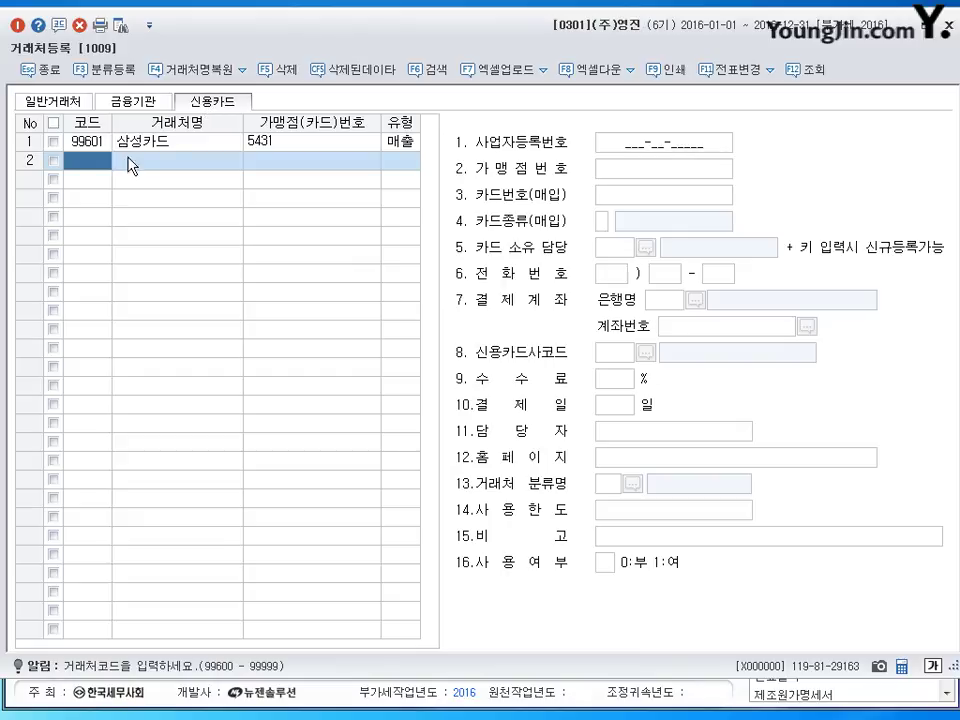
Open the 삼성카드 card entry and try its type choices, briefly setting 매입.
left_click(86, 143)
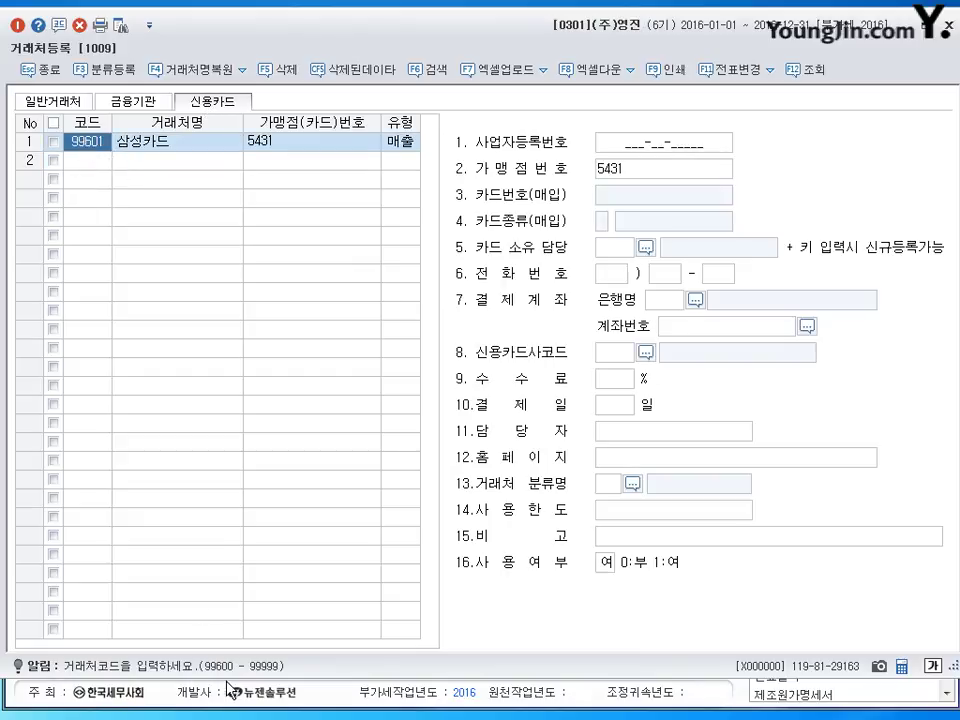
left_click(177, 144)
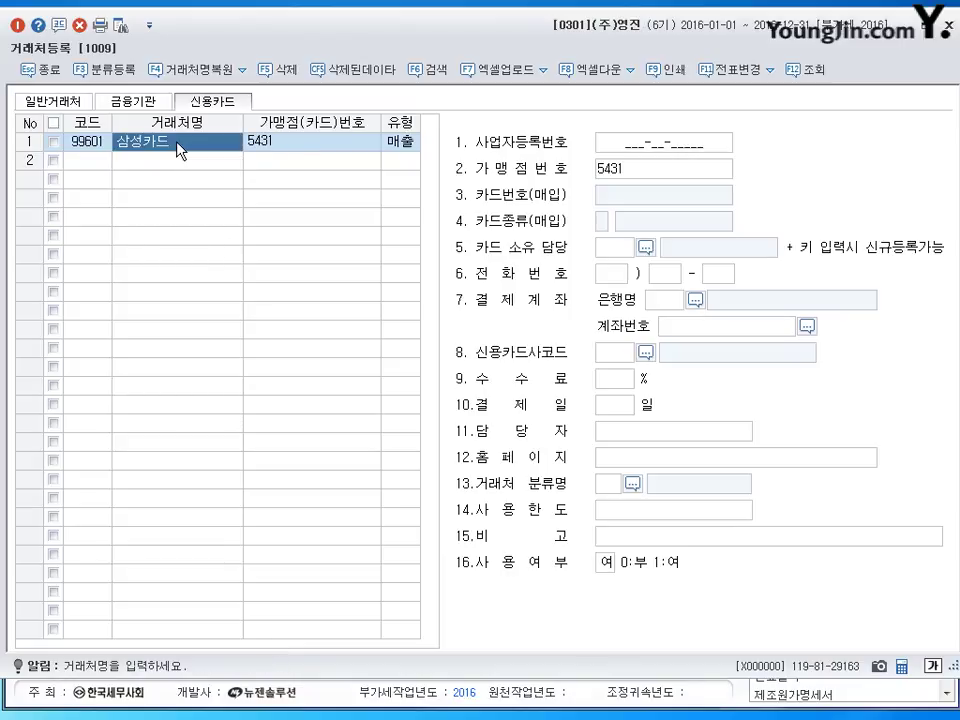
left_click(401, 145)
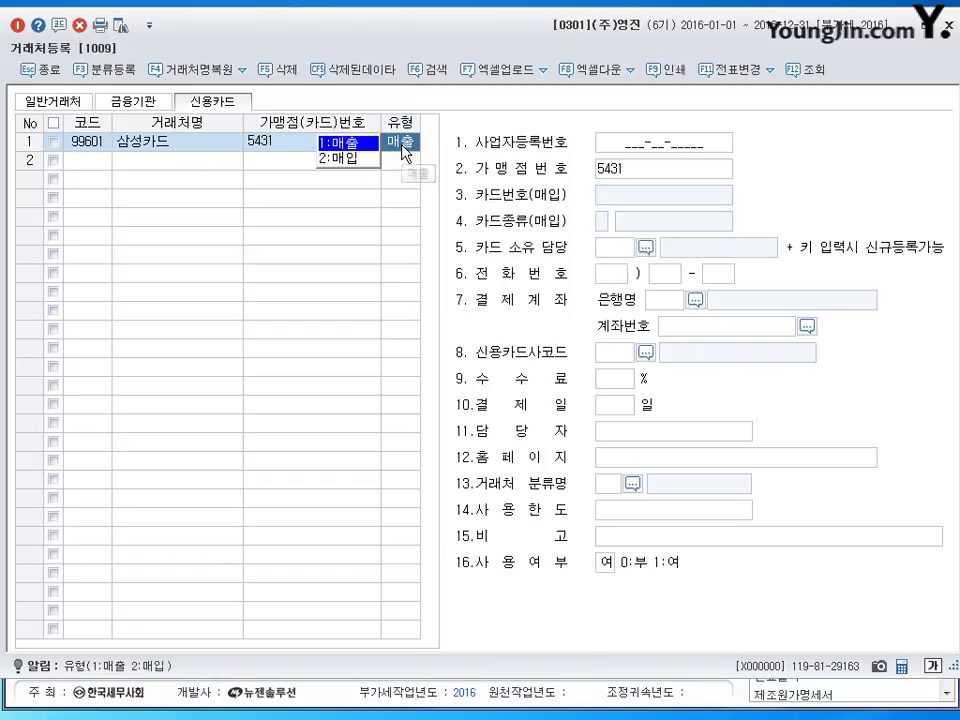
left_click(197, 148)
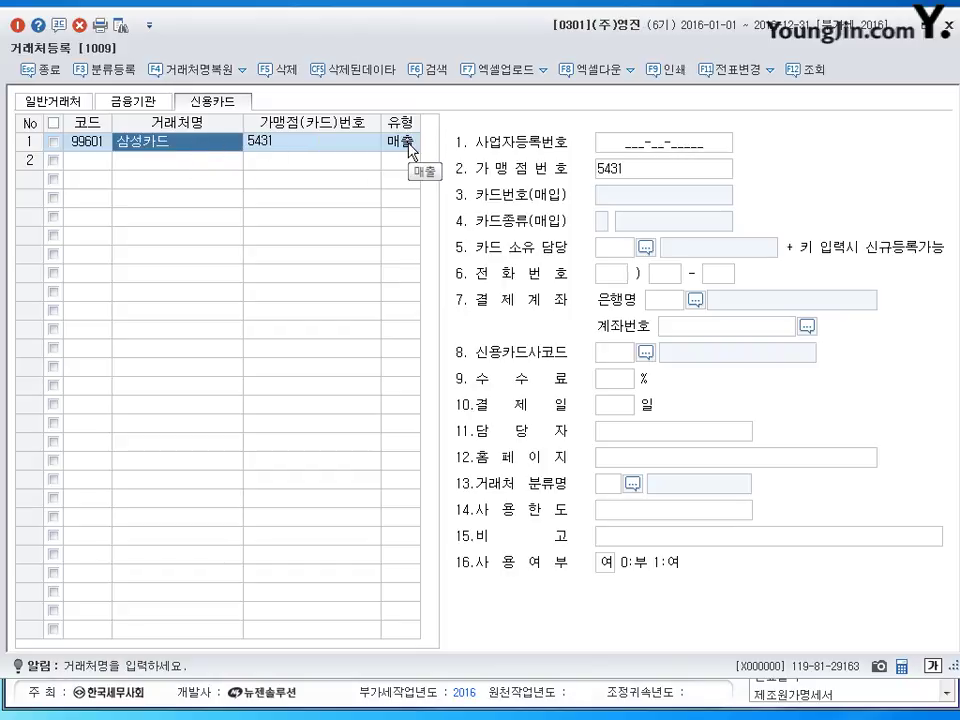
left_click(405, 148)
left_click(152, 145)
left_click(410, 146)
left_click(643, 172)
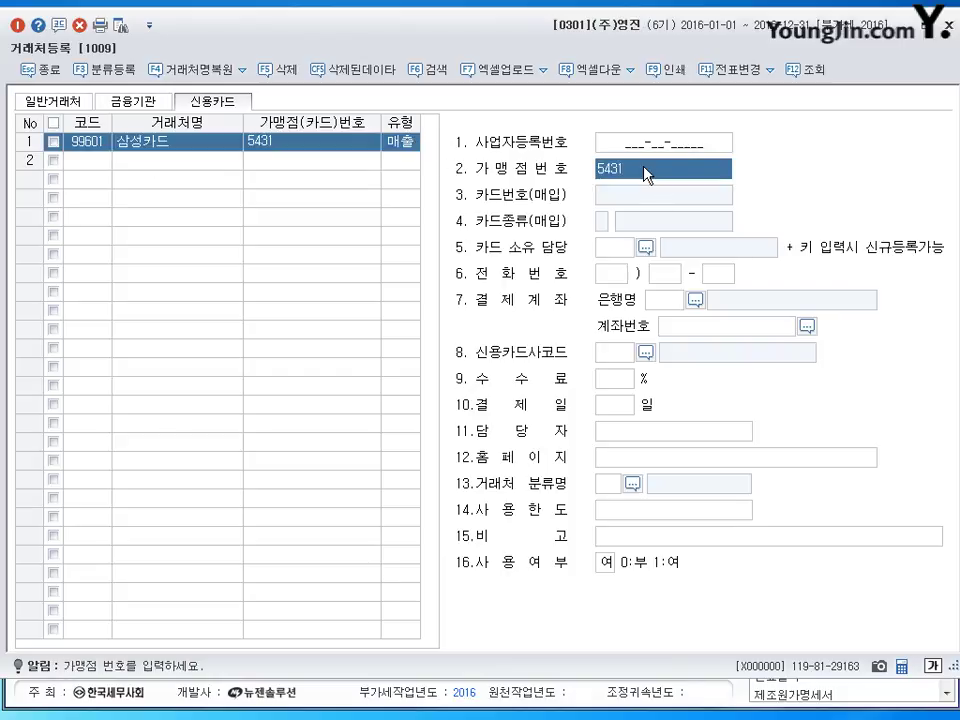
left_click(402, 150)
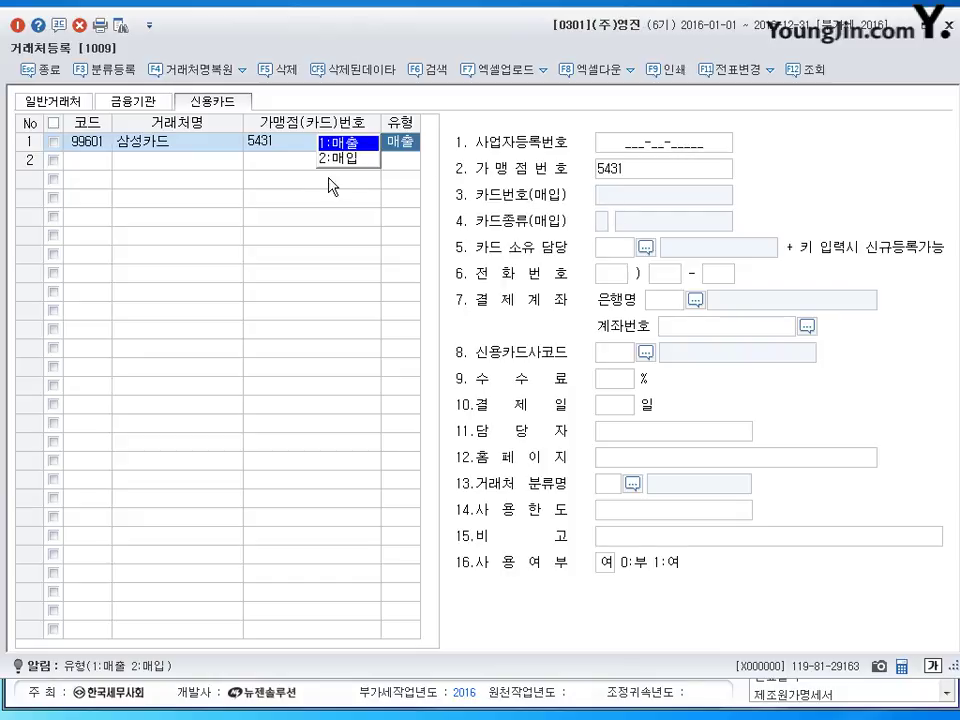
left_click(342, 158)
Set the 삼성카드 entry's type to 1.매출, then go back to the financial-institutions list.
left_click(402, 146)
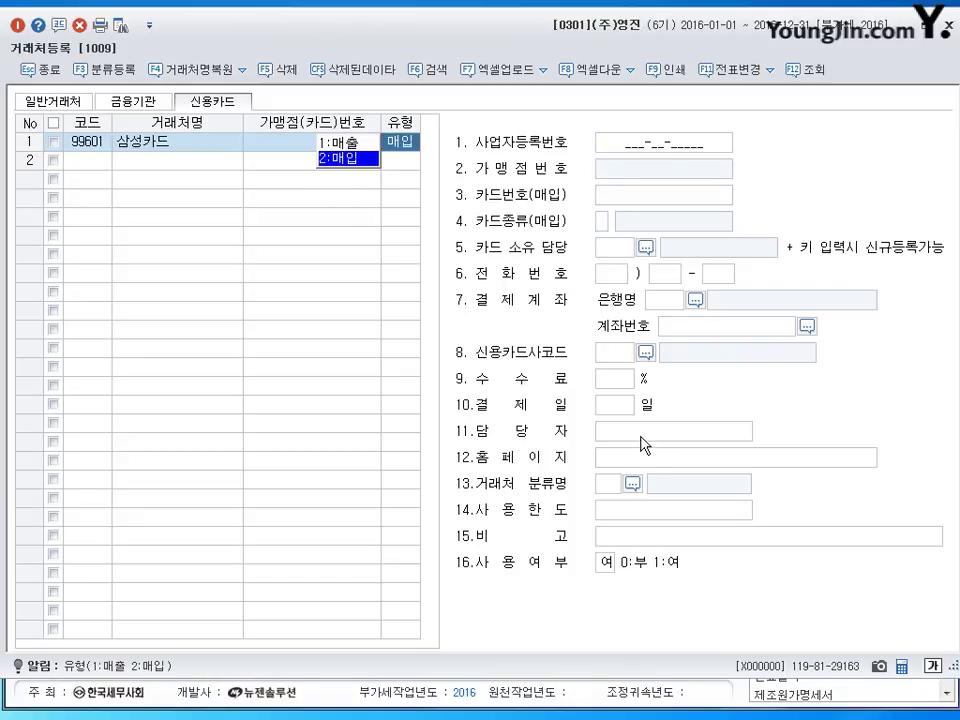
left_click(601, 222)
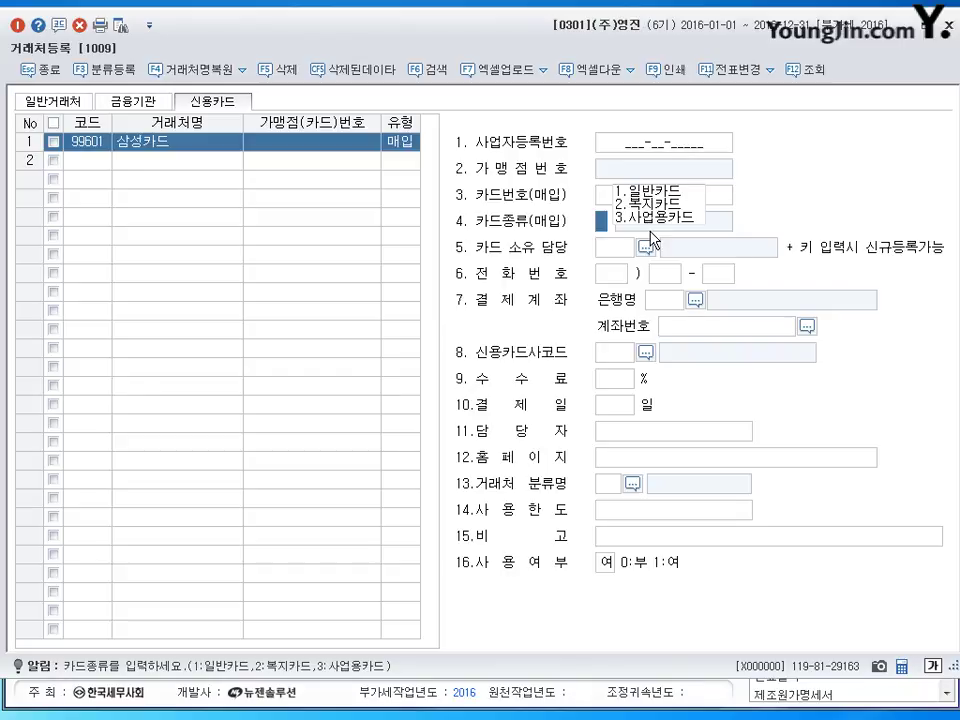
left_click(172, 143)
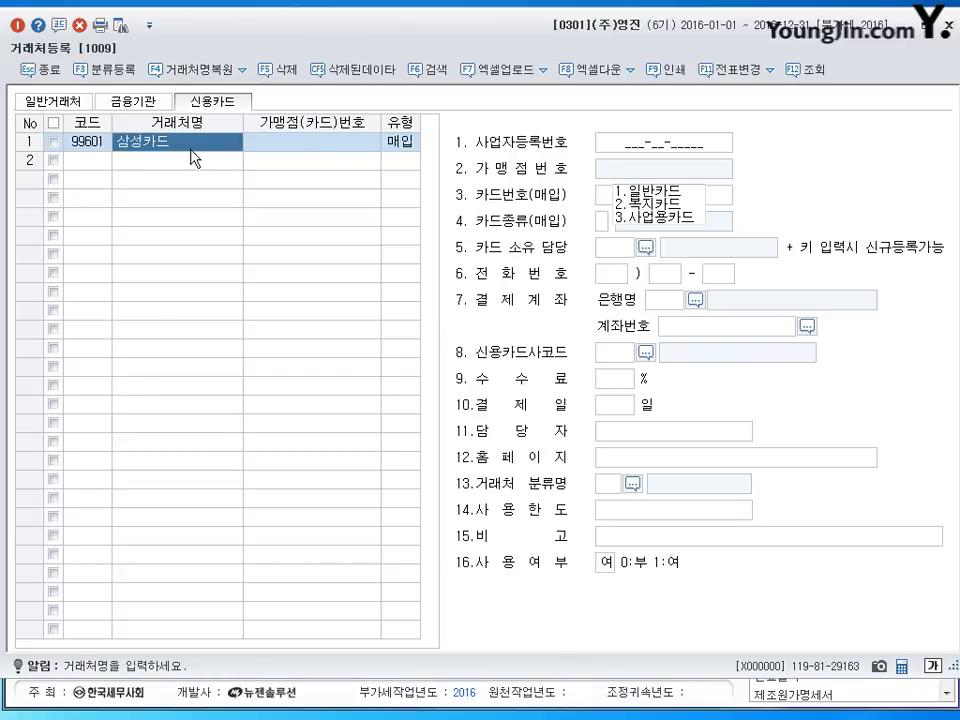
left_click(413, 143)
key("Up")
key("Return")
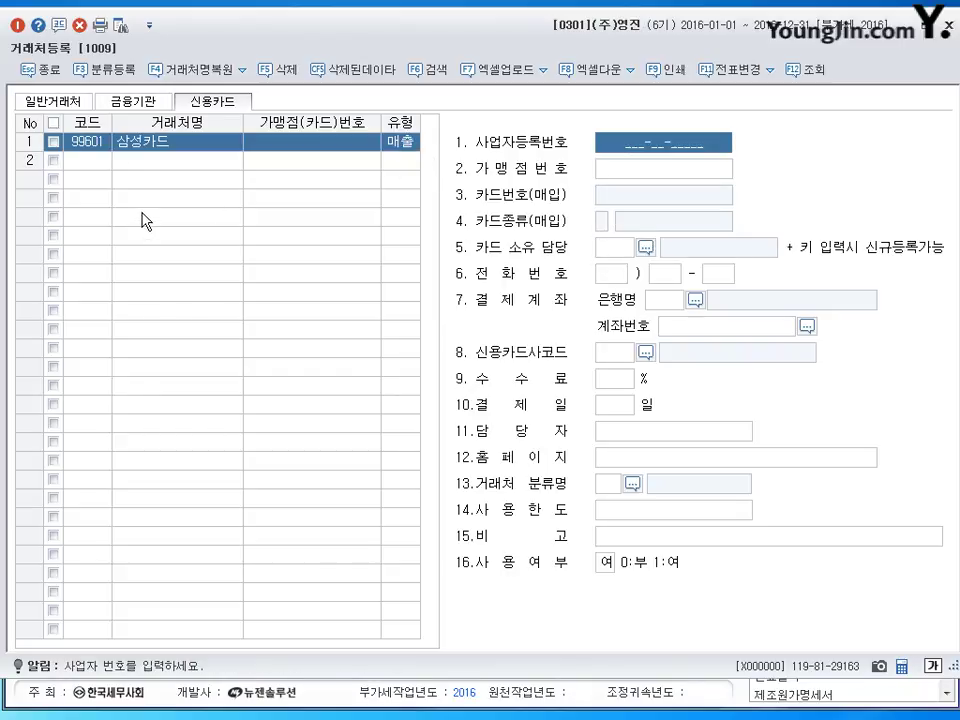
left_click(137, 103)
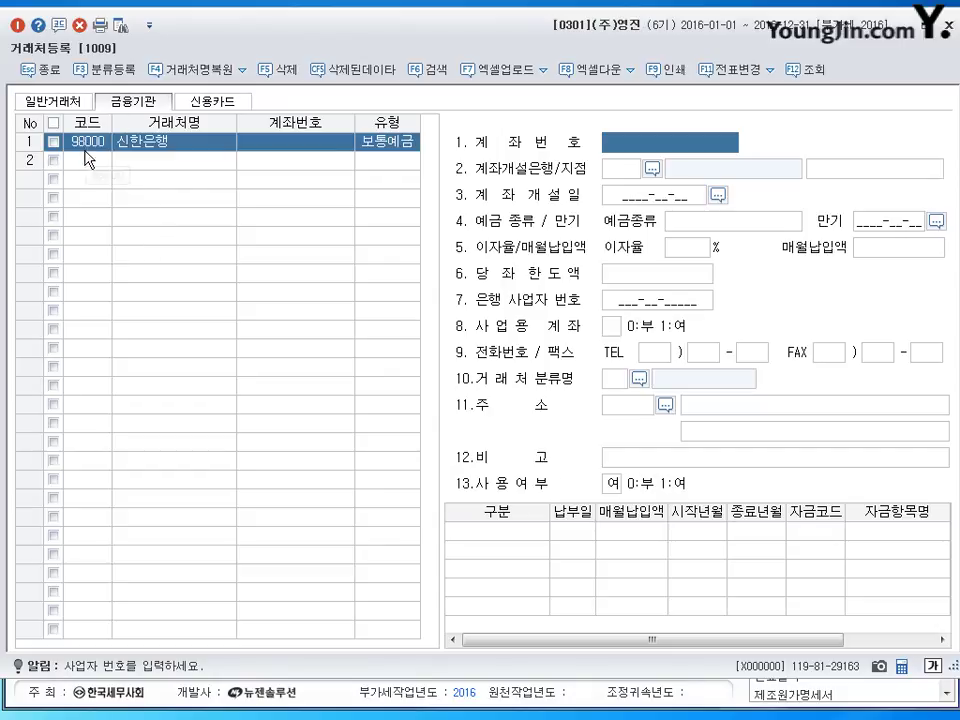
Delete the 98000 신한은행 entry with F5, then go back to the general customers list.
left_click(88, 160)
key("Up")
key("F5")
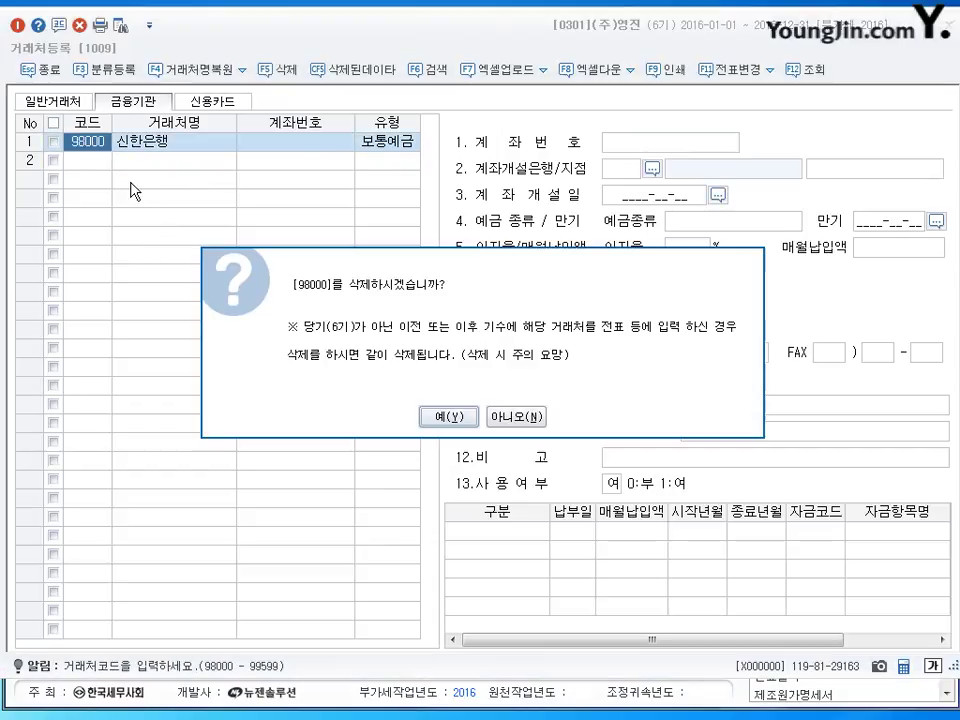
key("Return")
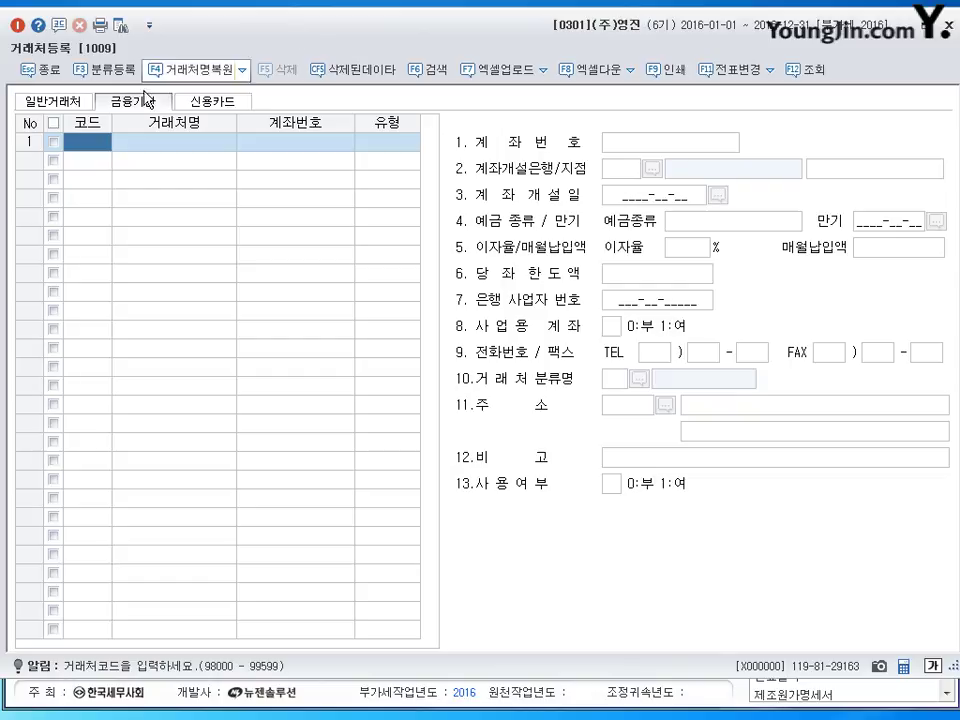
left_click(66, 102)
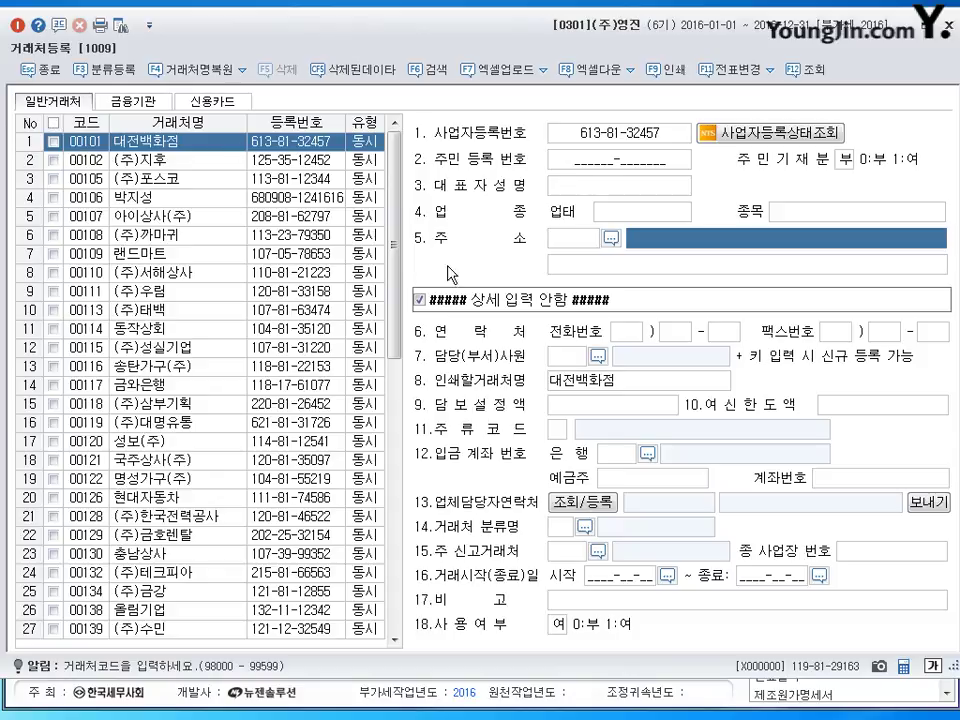
Reopen customer registration and add general customer 00201 (주)인성상사, keeping type 동시.
left_click_drag(393, 237, 393, 585)
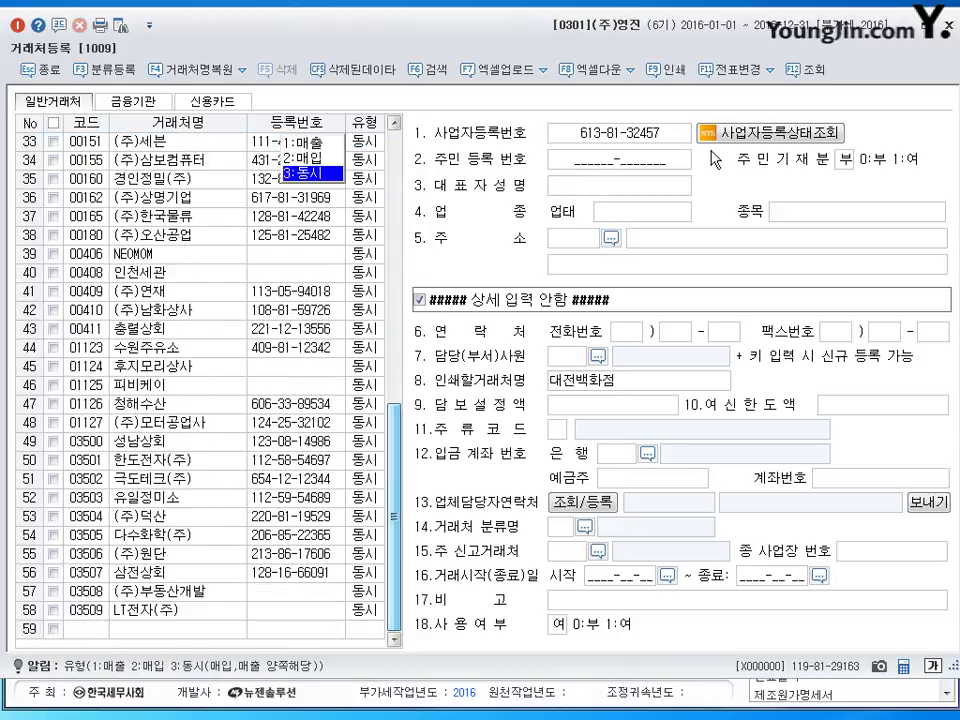
left_click(948, 28)
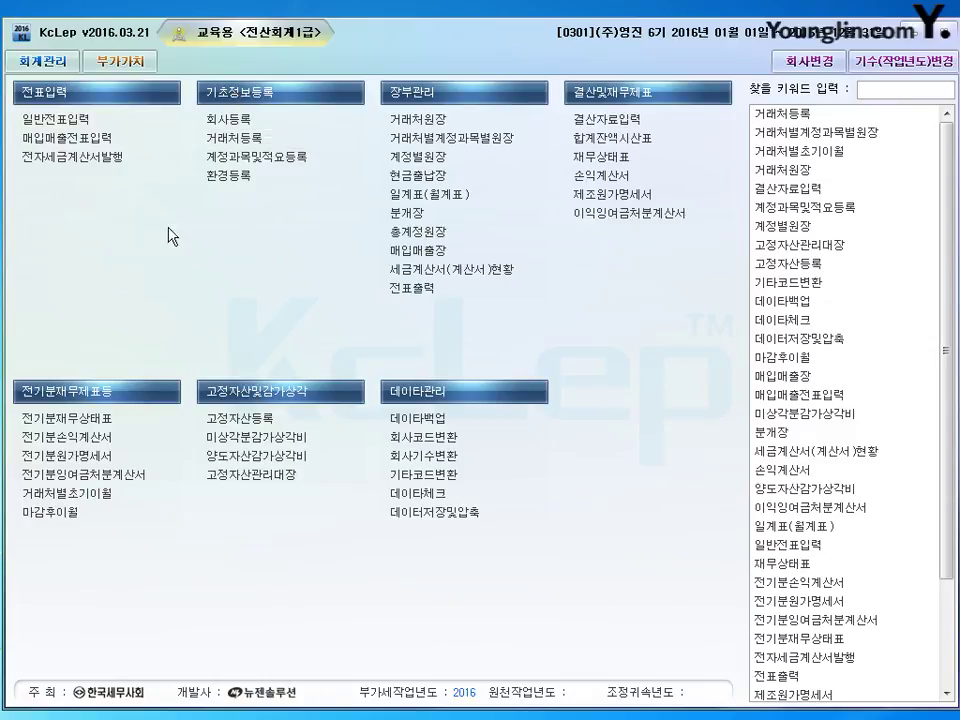
left_click(66, 137)
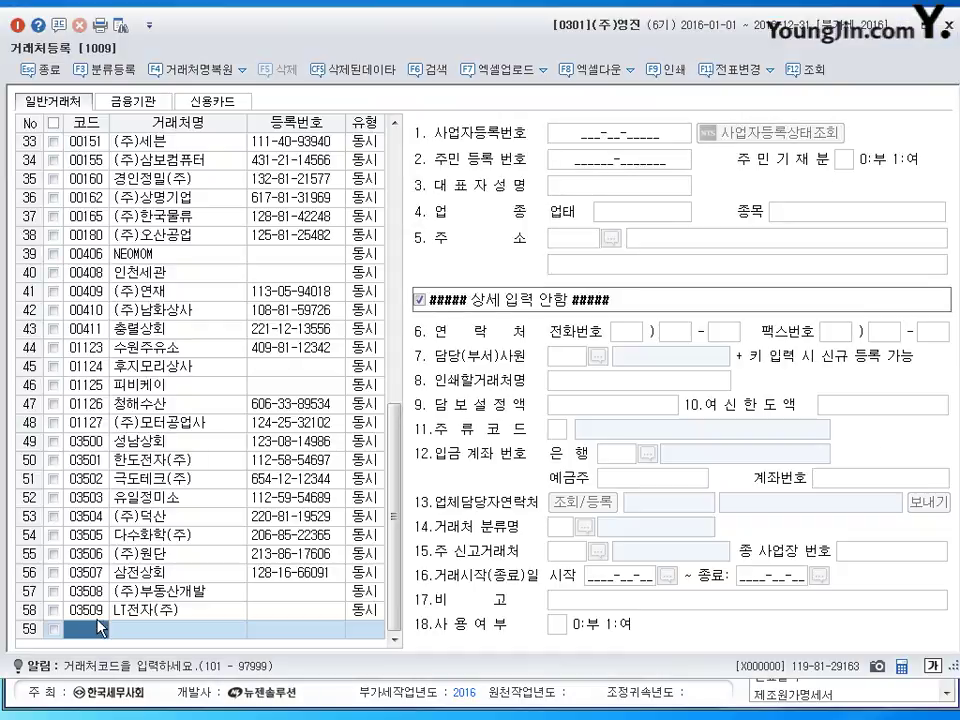
key("Return")
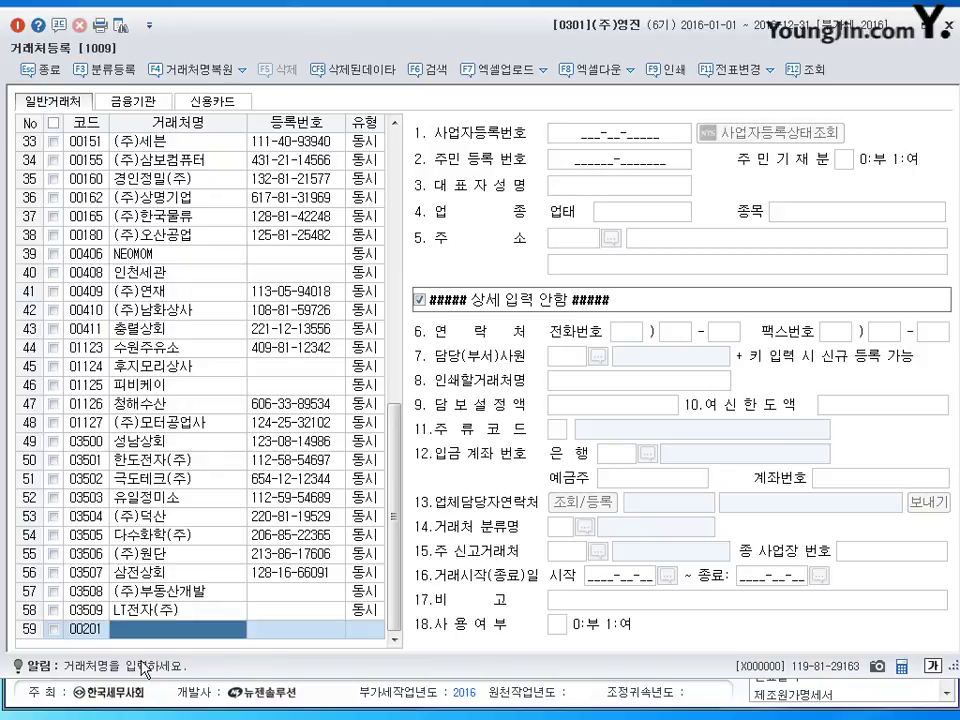
type("(주)인성")
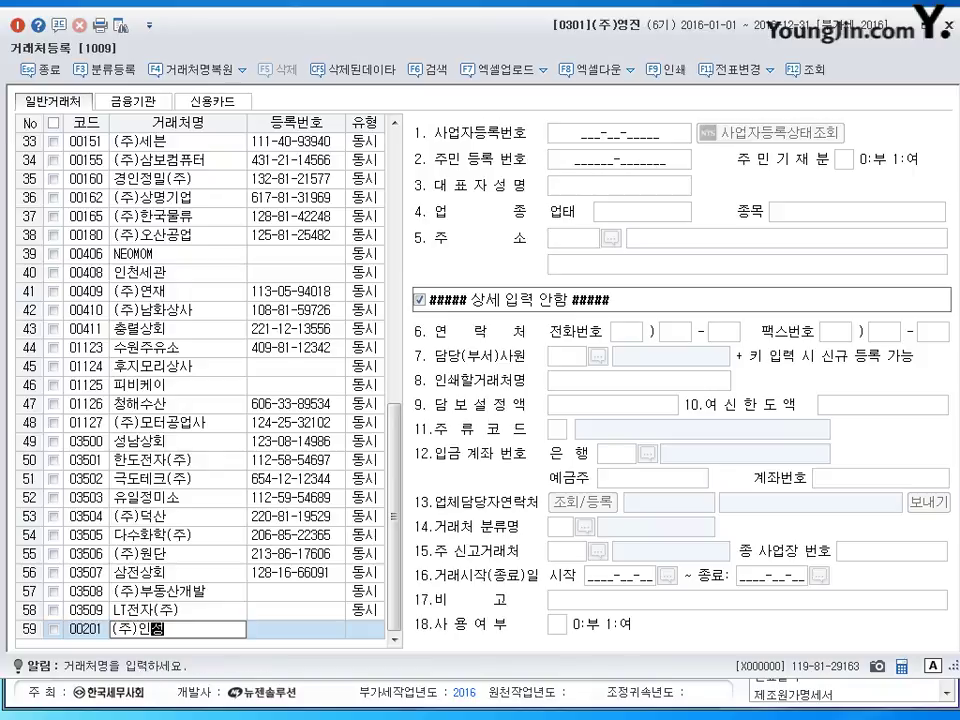
type("상사")
key("Return")
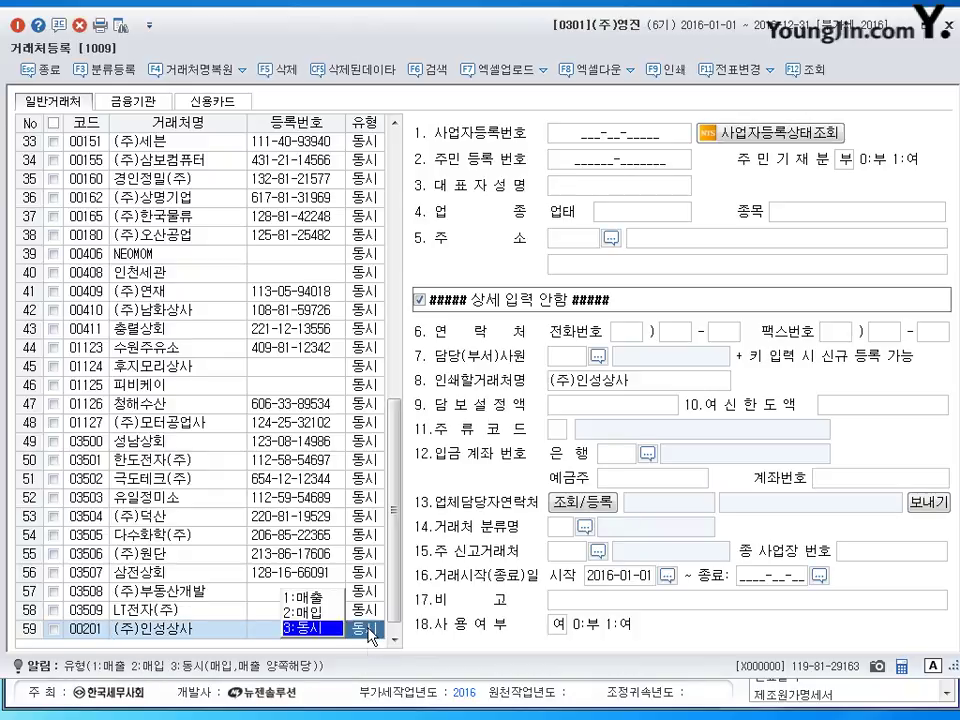
left_click(615, 141)
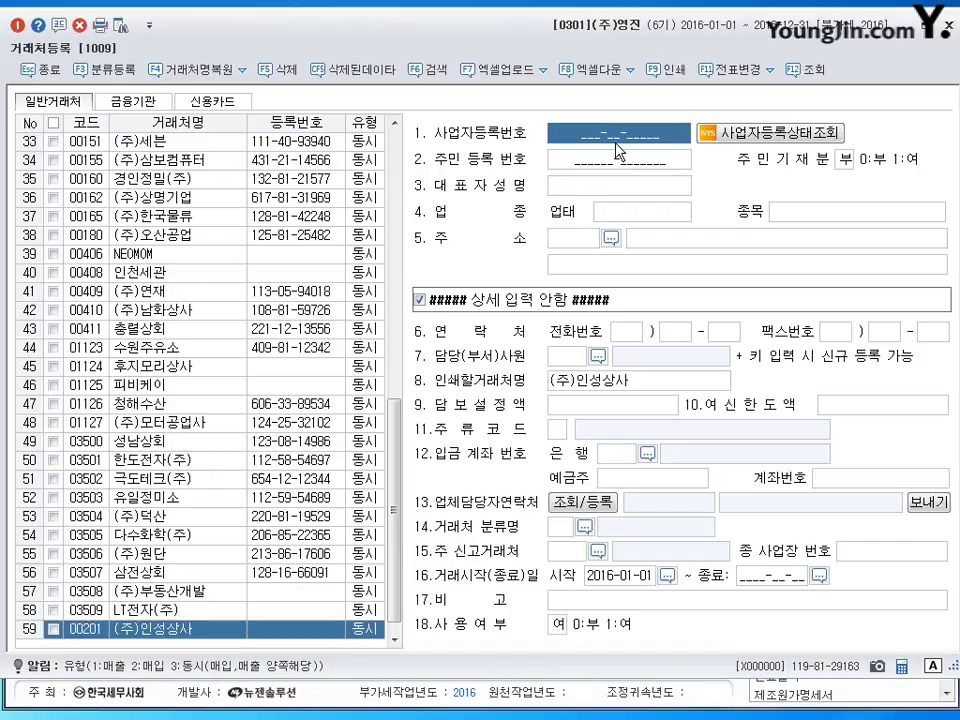
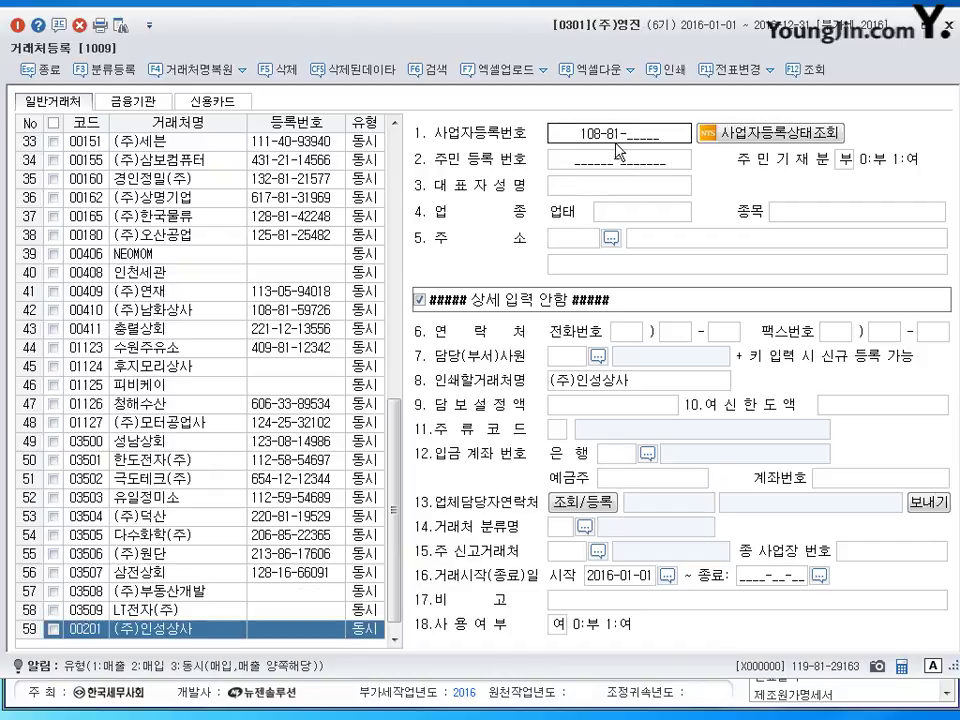
Enter (주)인성상사's registration number, the representative's name, business type 제조,도소매 and item 전자.
key("Return")
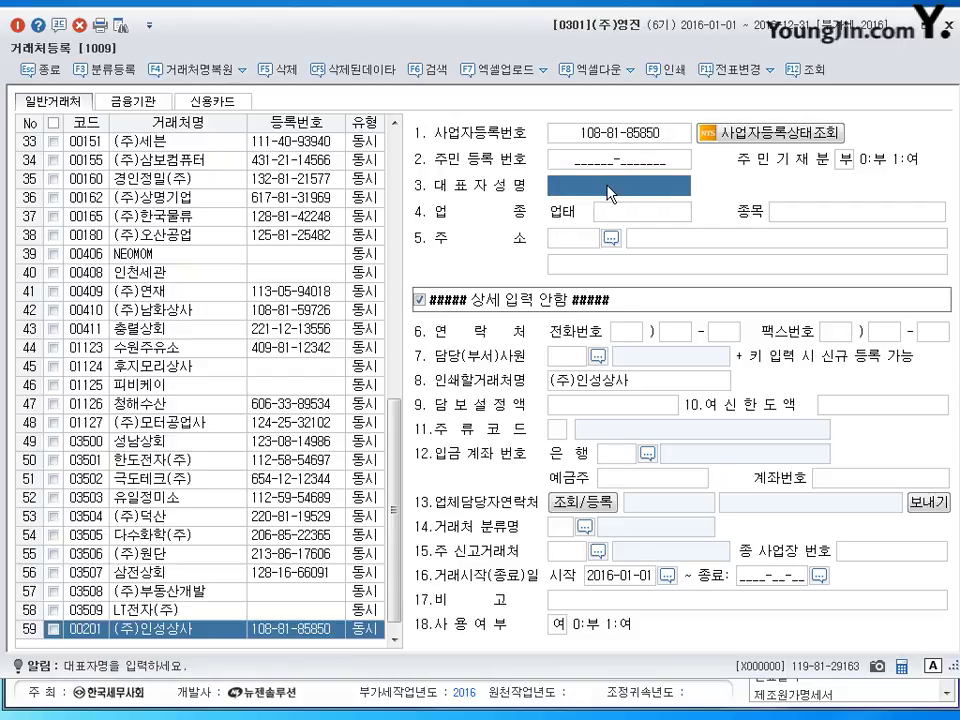
key("Return")
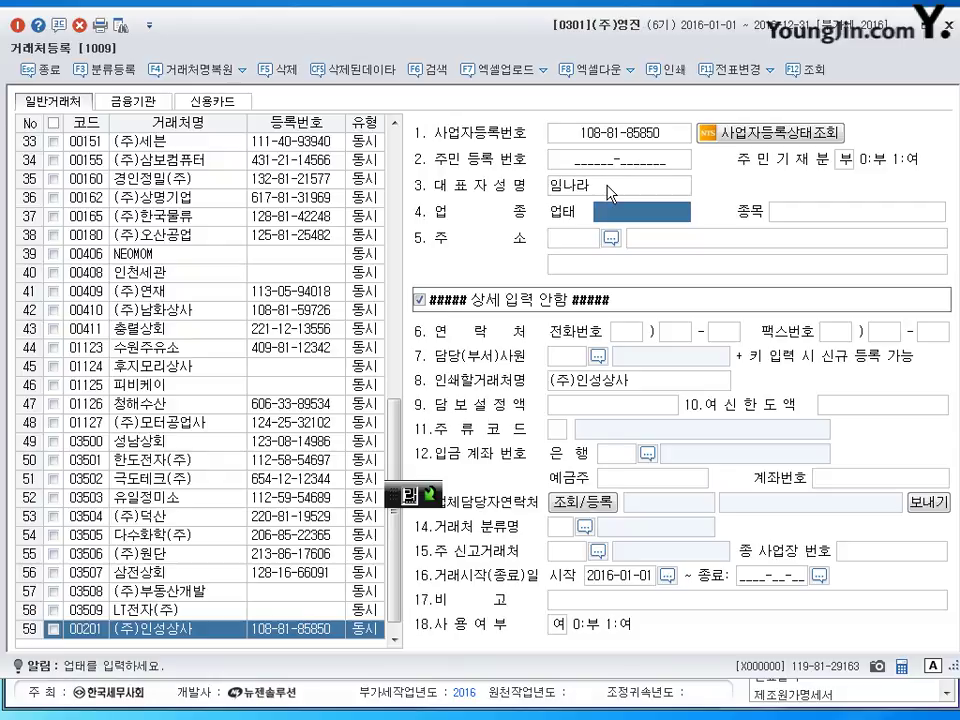
type("제조")
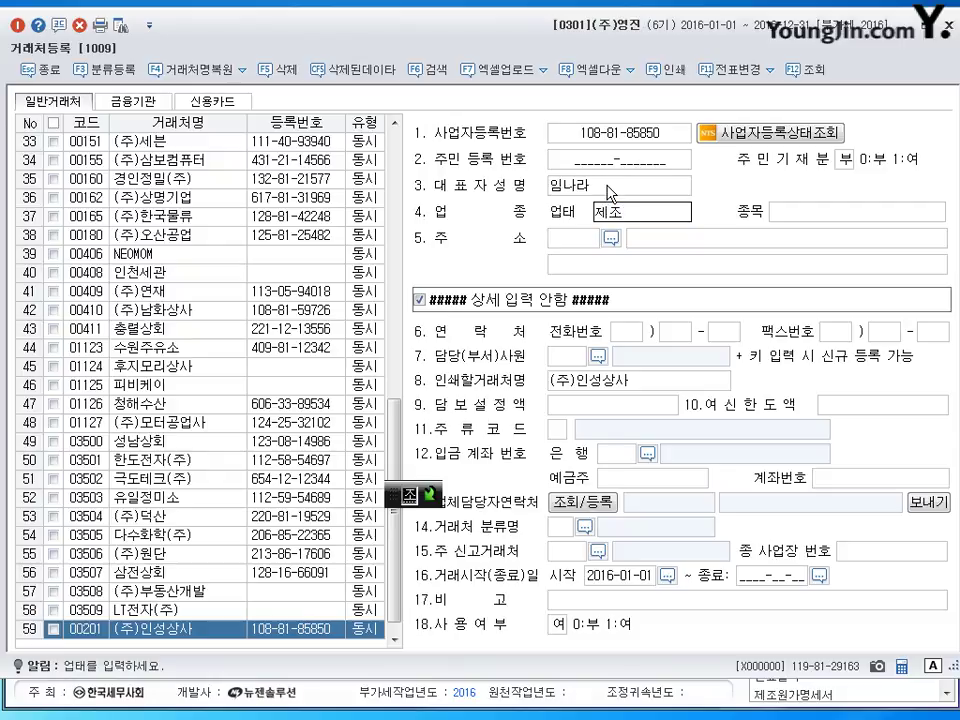
type(",도소매")
key("Return")
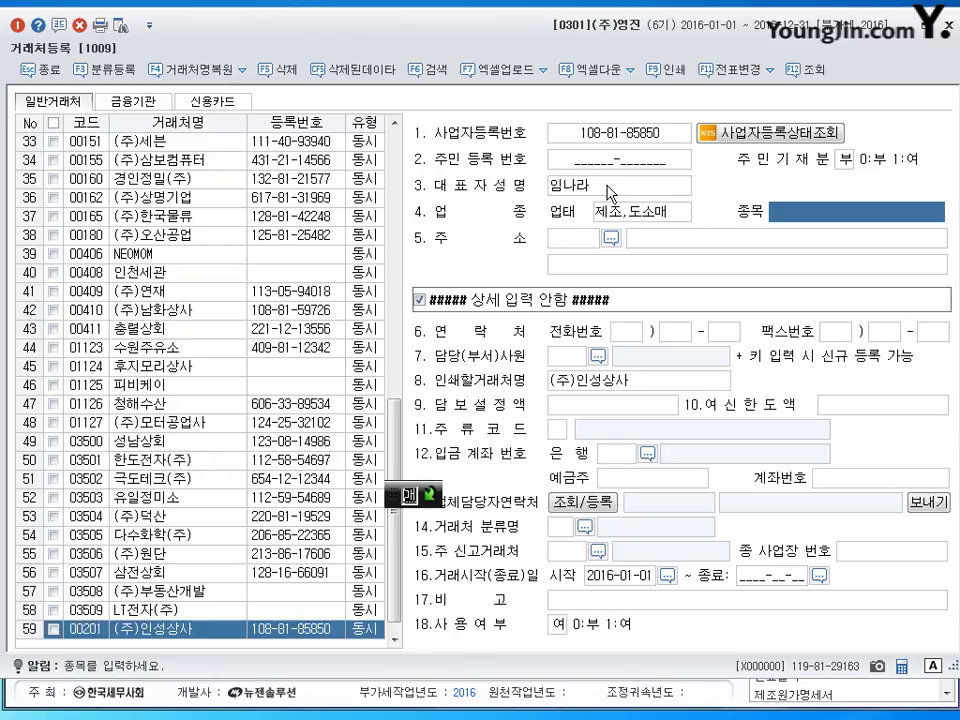
type("ㅈ전자")
key("Return")
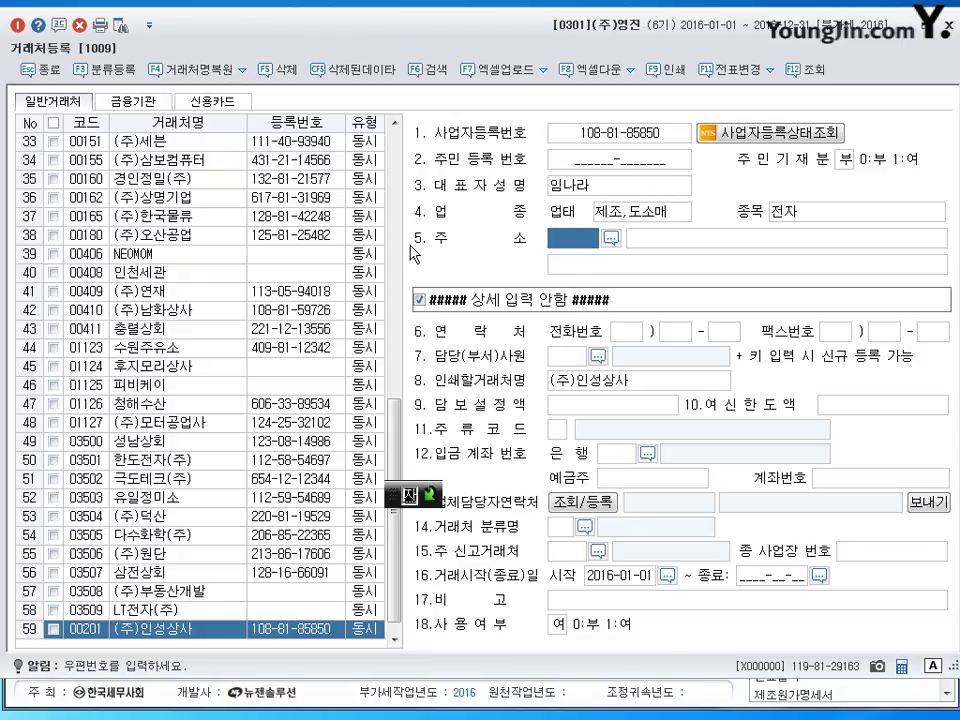
Fill in (주)인성상사's postcode and address from a road-name postcode search.
left_click(614, 245)
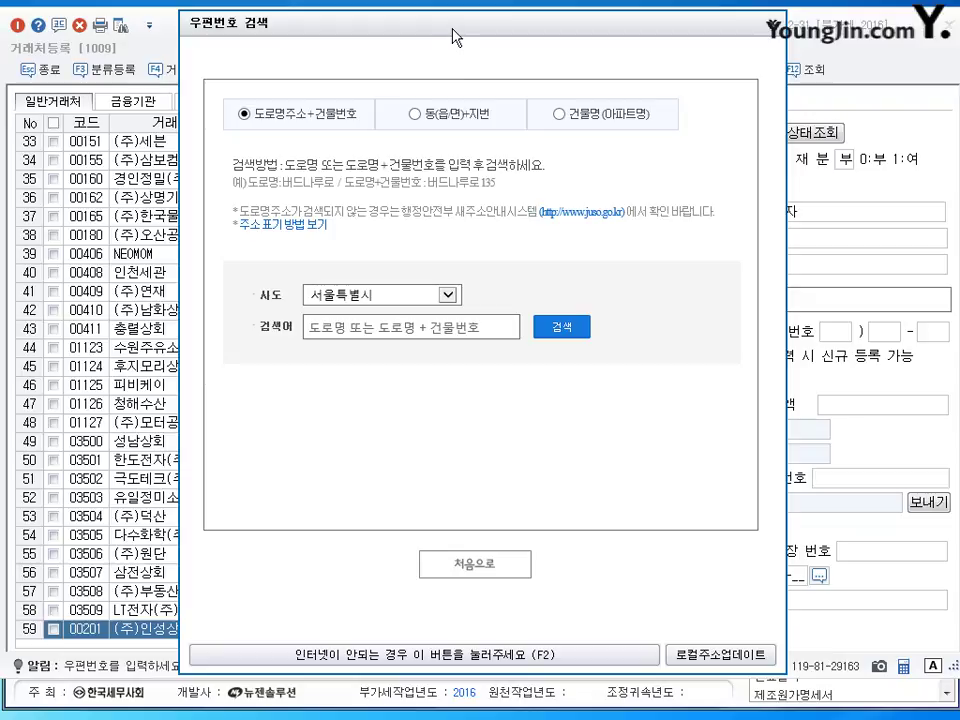
mouse_move(454, 34)
left_mouse_down()
mouse_move(456, 52)
mouse_move(466, 49)
left_mouse_up()
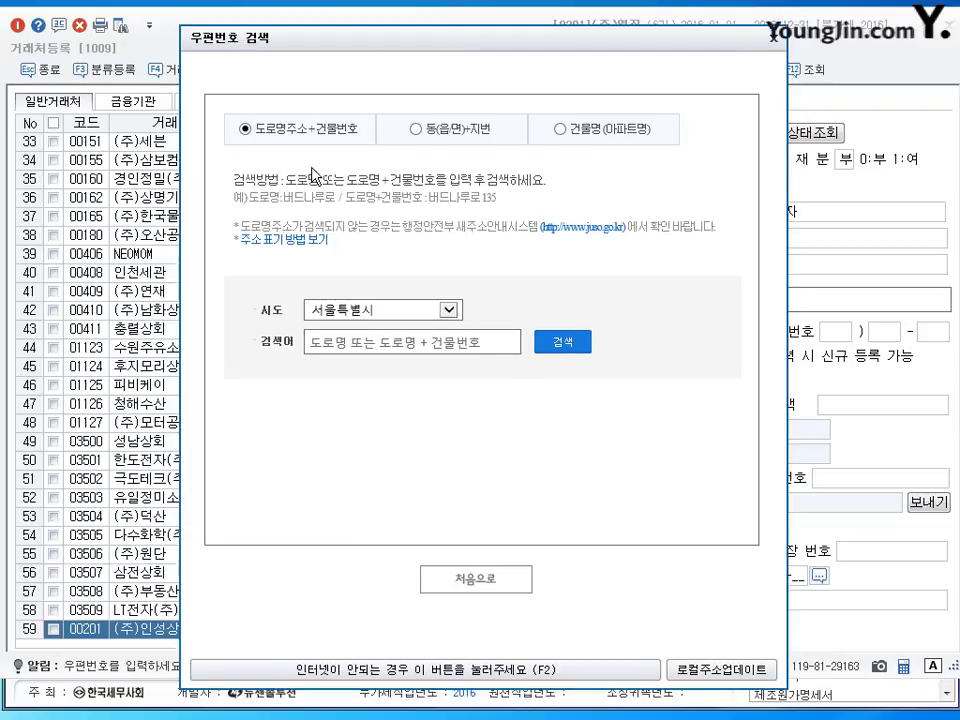
left_click_drag(354, 41, 352, 34)
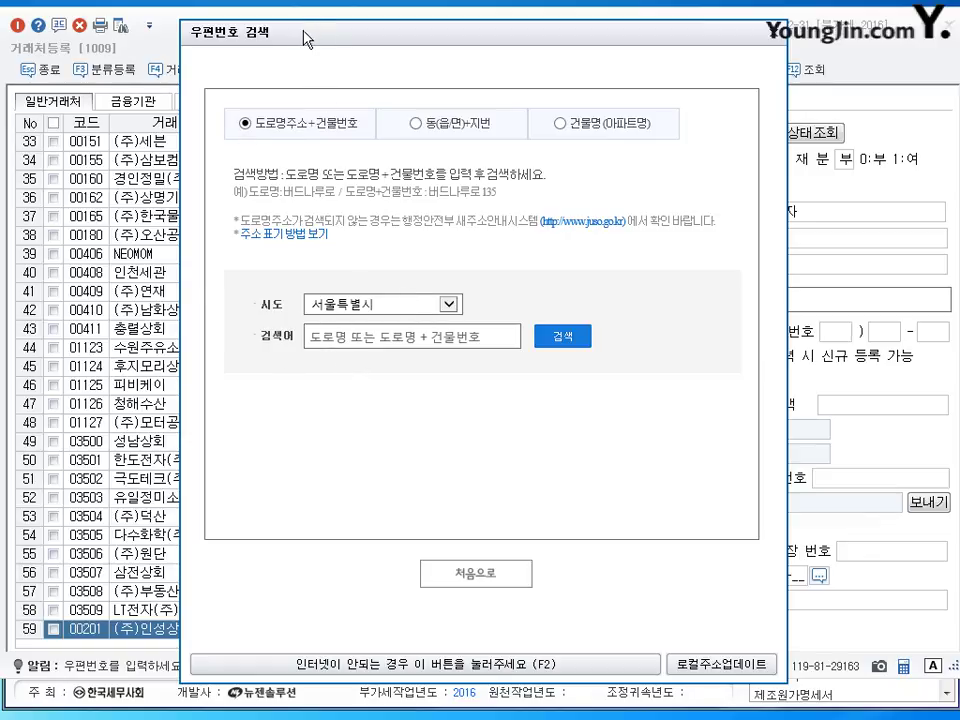
left_click_drag(306, 39, 306, 44)
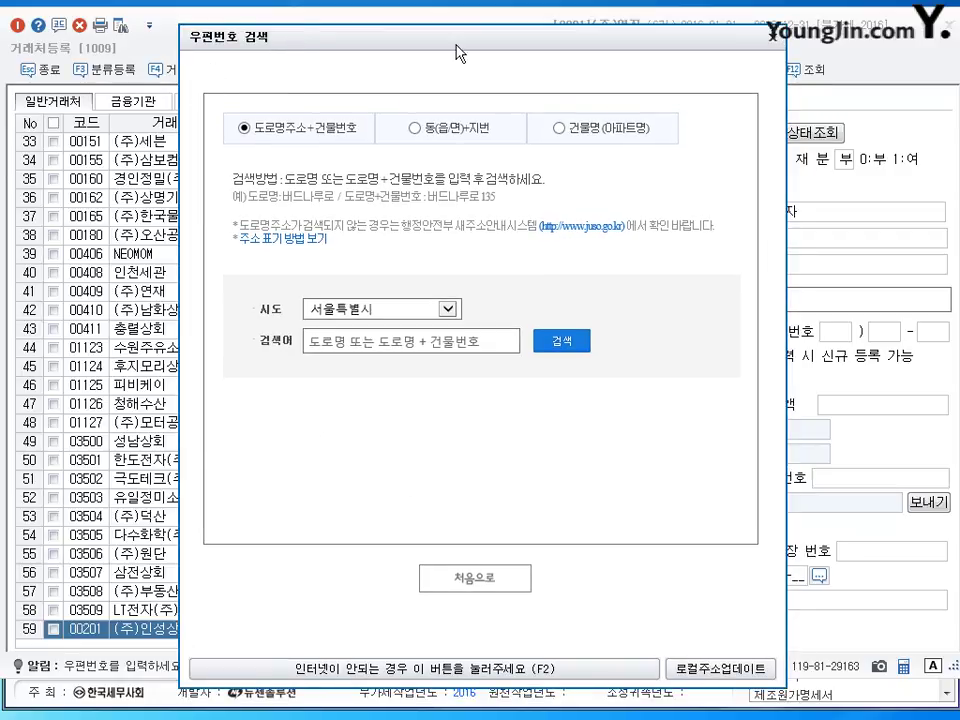
left_click(327, 341)
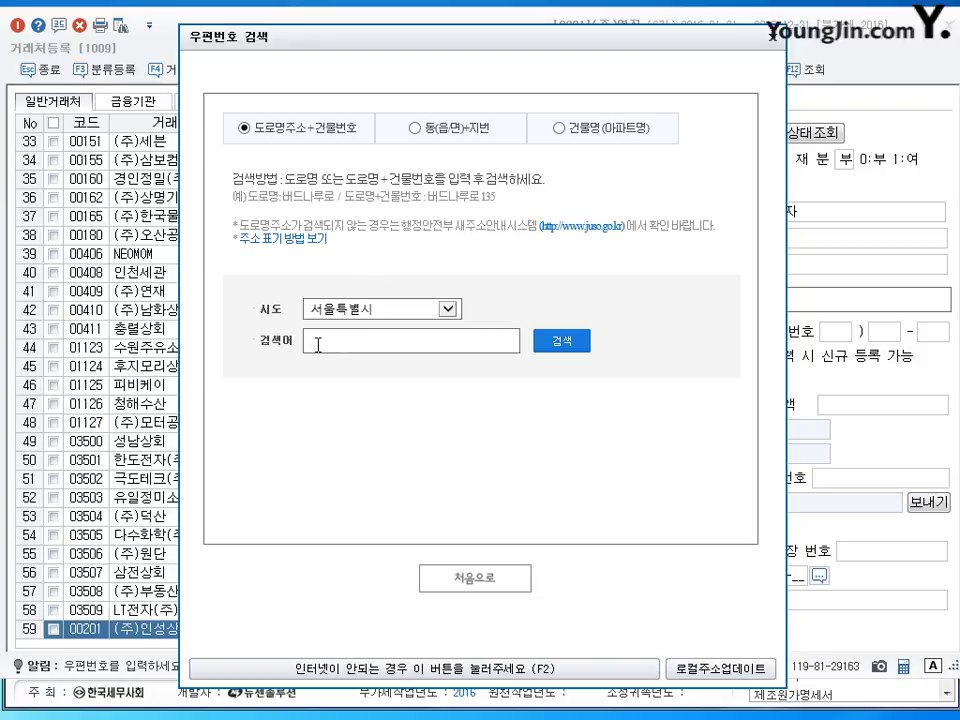
key("Return")
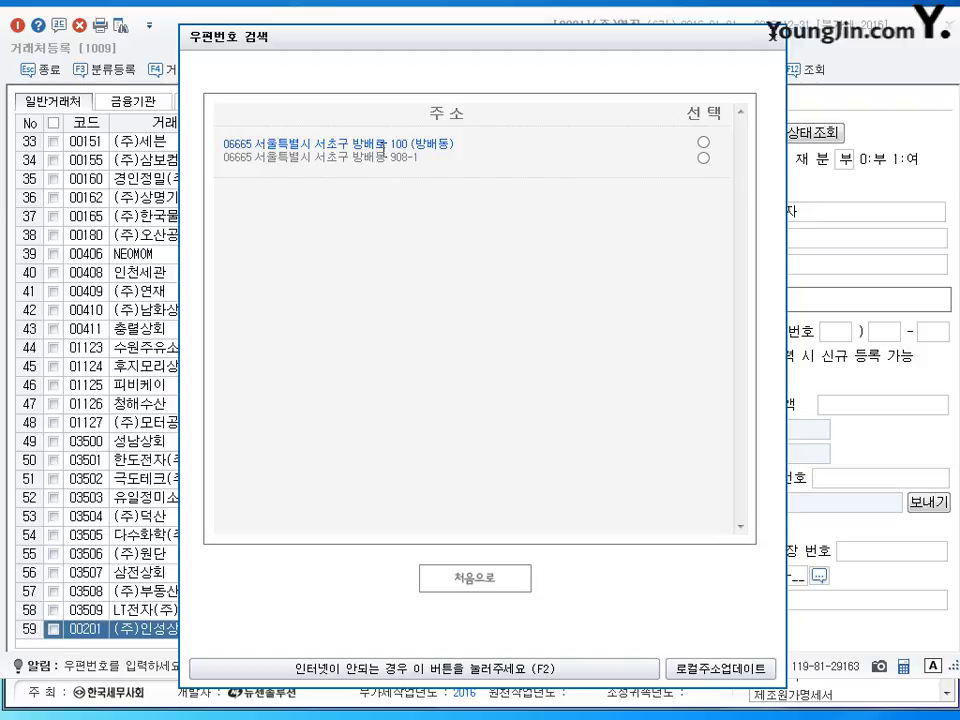
left_click(703, 143)
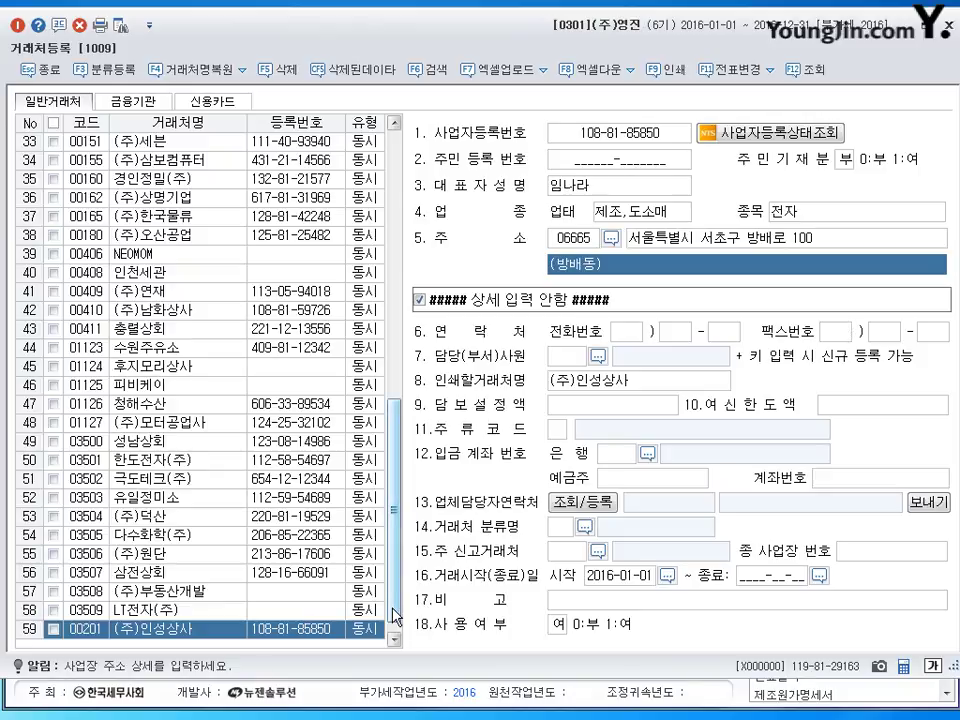
In row 60, add customer code 202 named (주)신구 and keep the 3:동시 type.
left_click(395, 643)
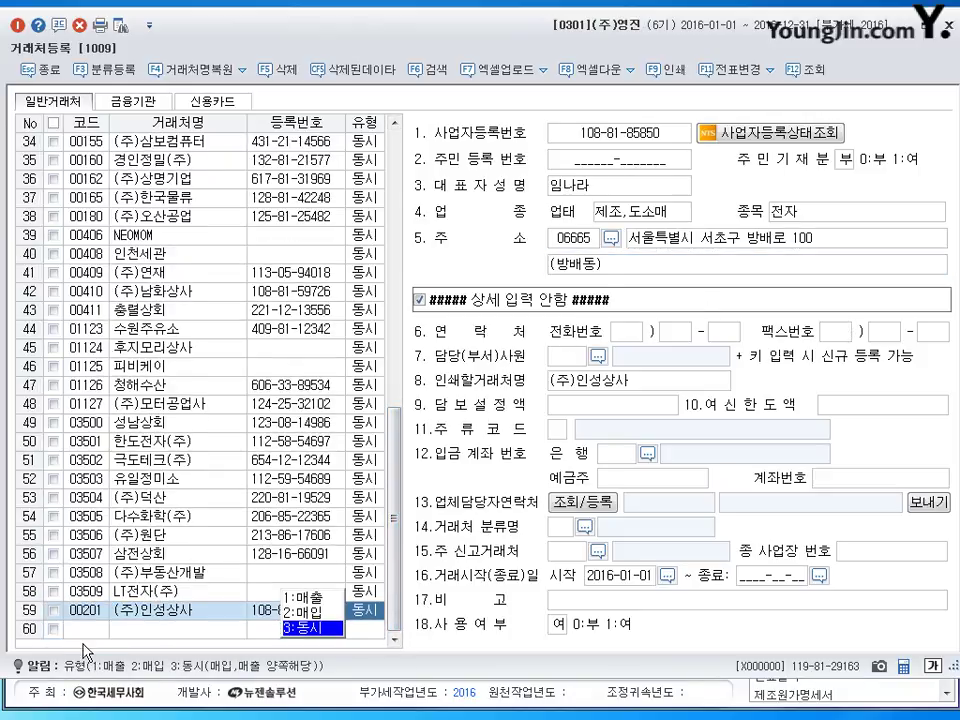
left_click(106, 632)
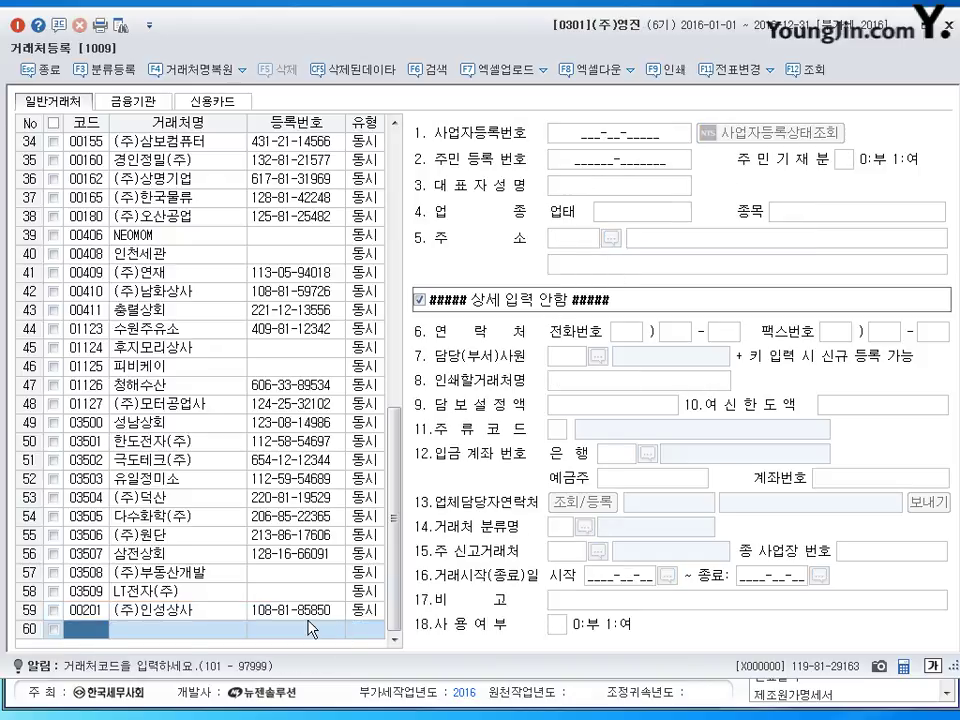
key("Return")
left_click(175, 615)
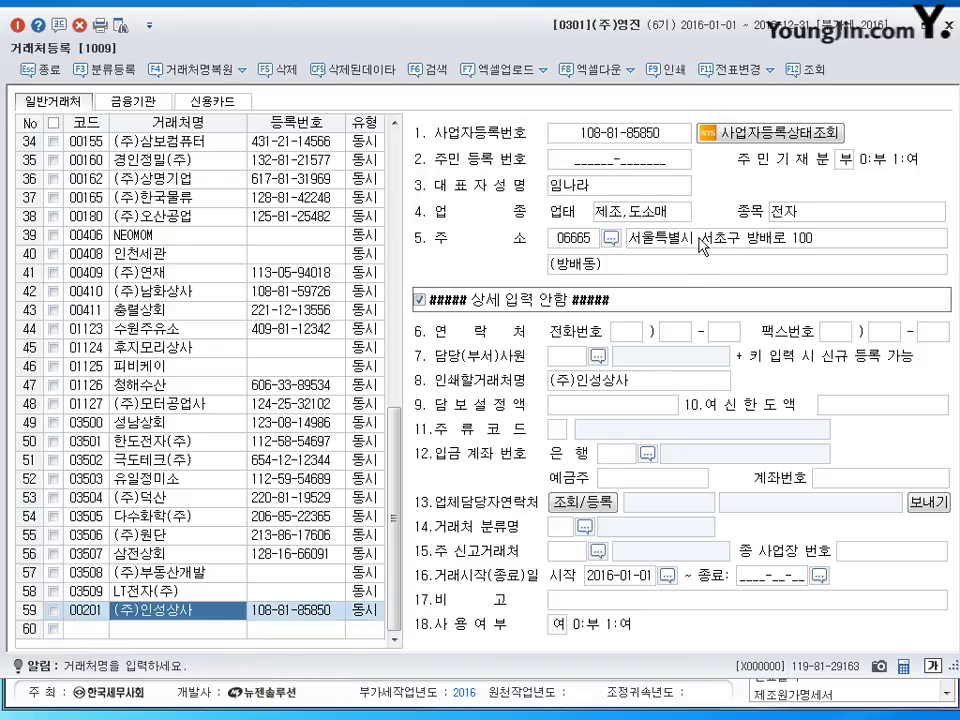
left_click(165, 629)
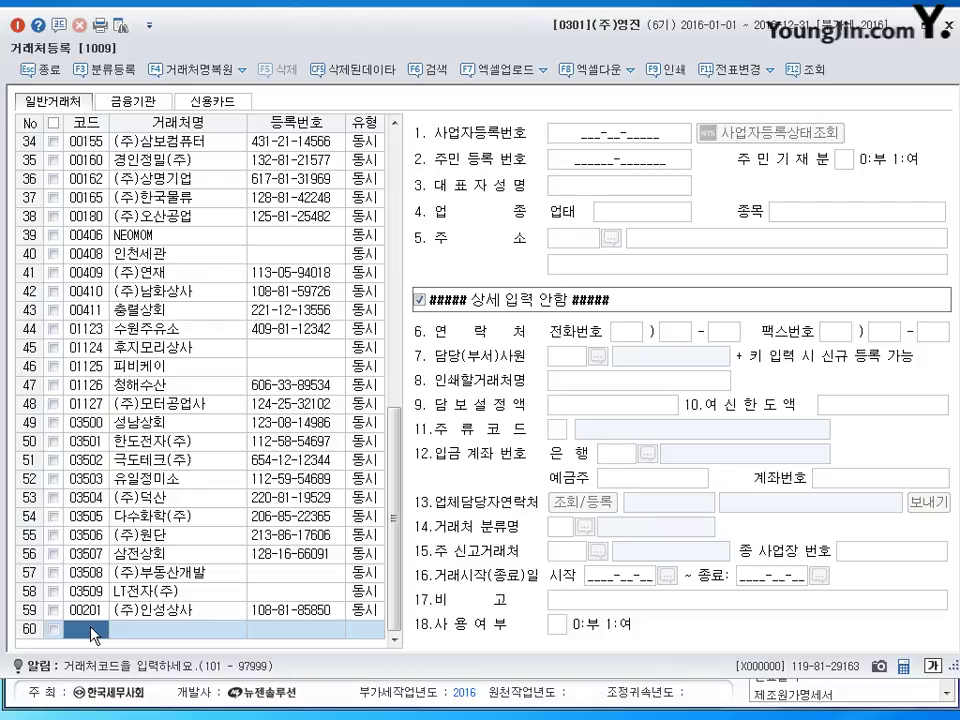
type("202")
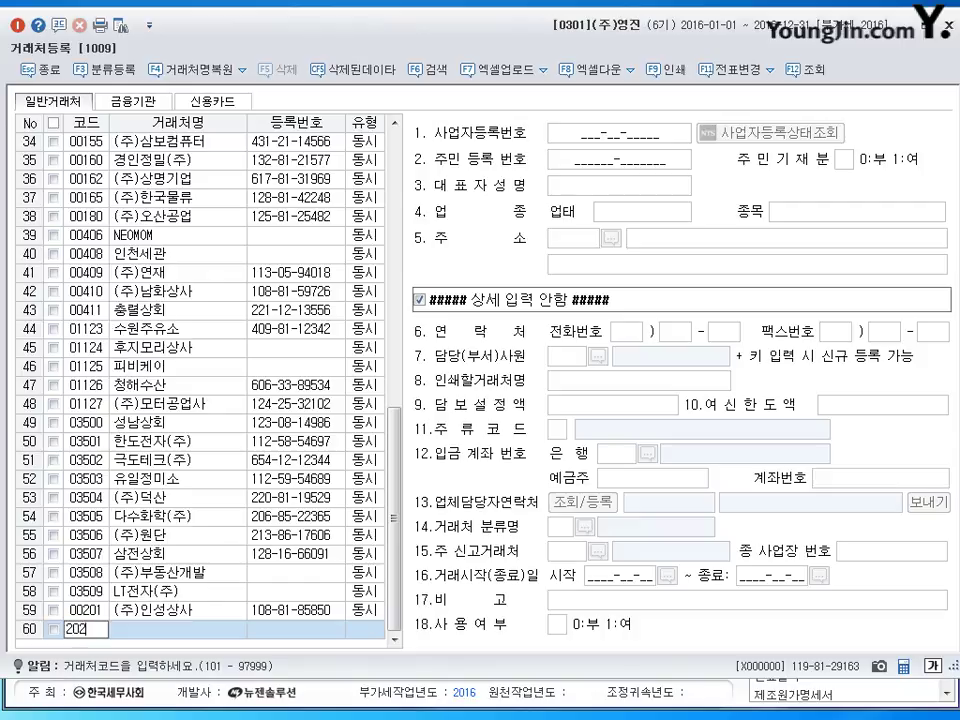
key("Return")
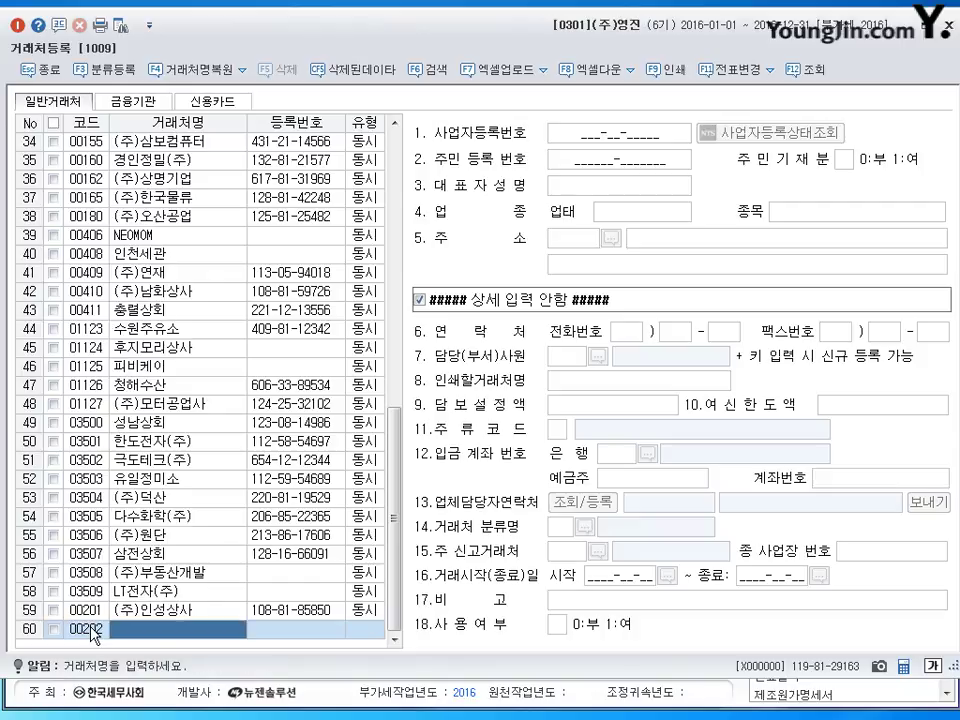
type("(주")
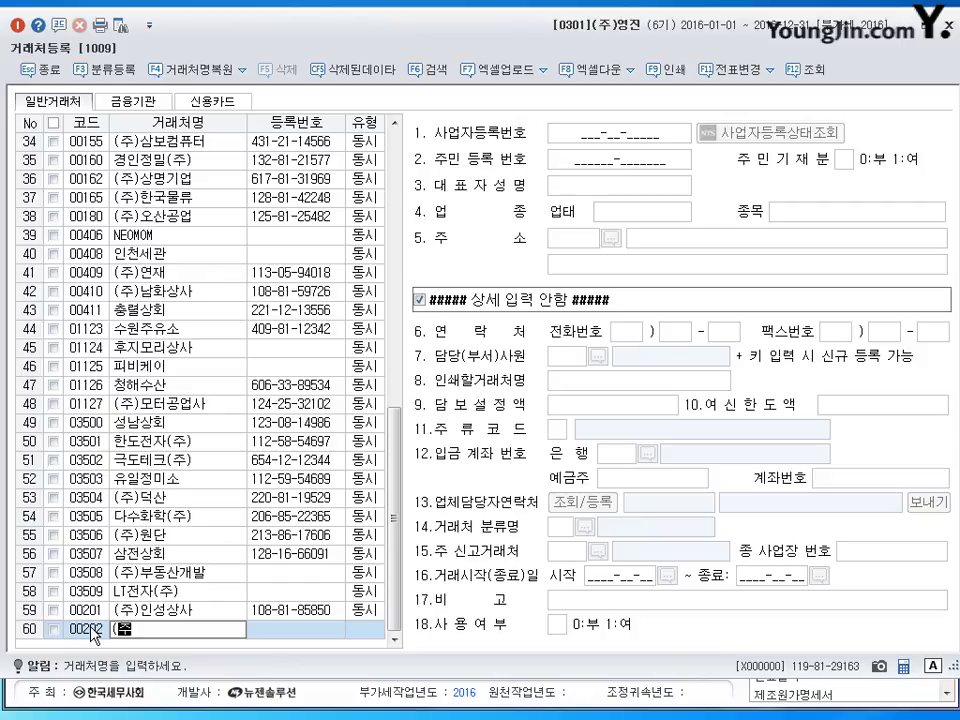
type(")신구")
key("Return")
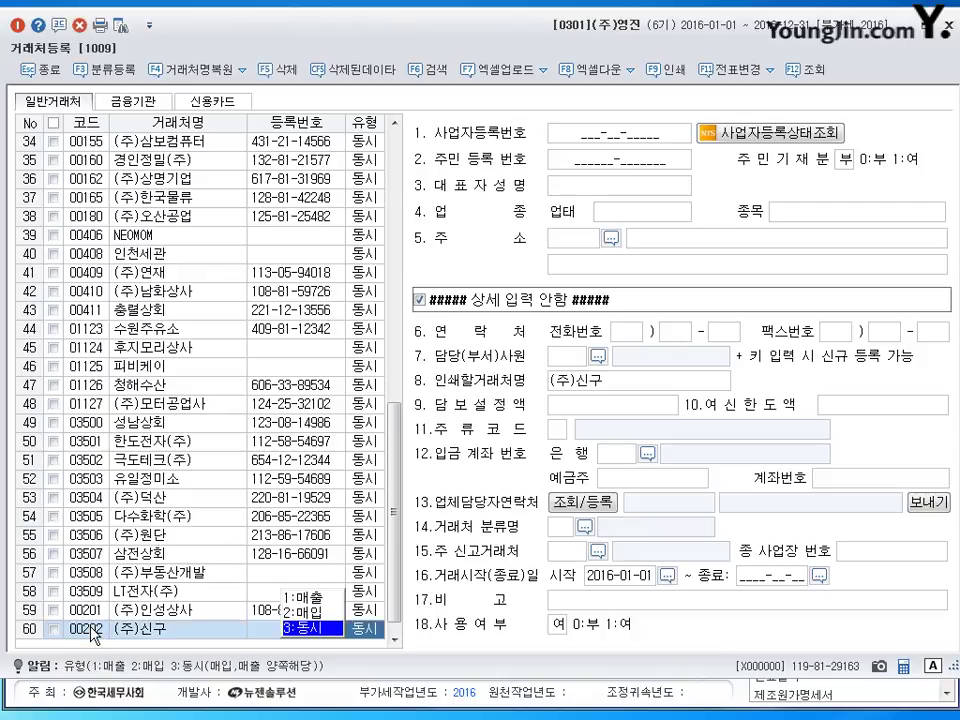
key("Return")
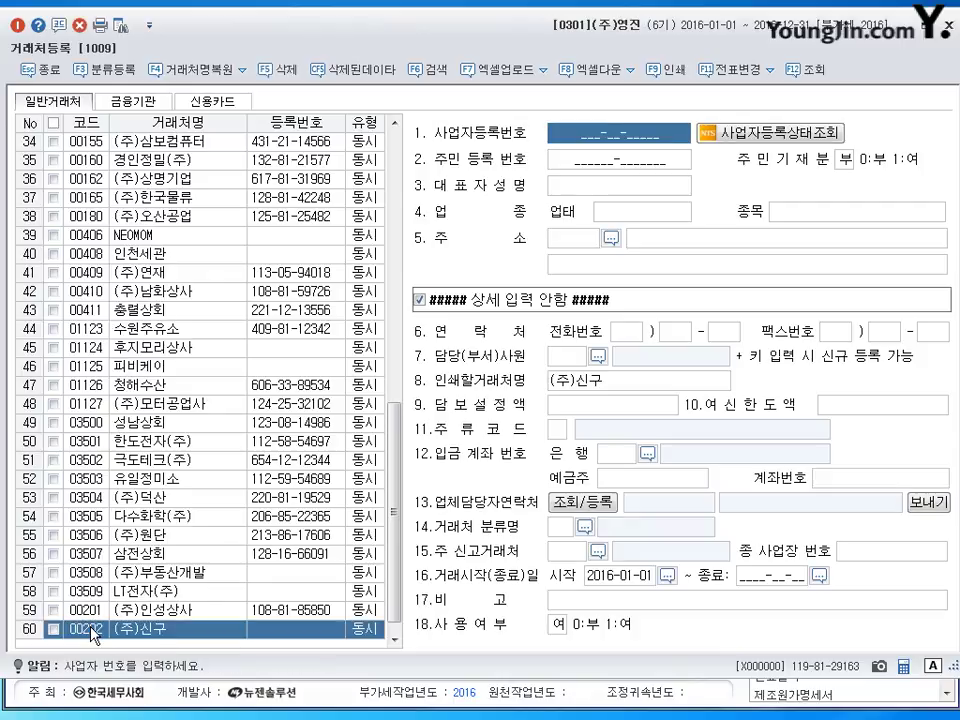
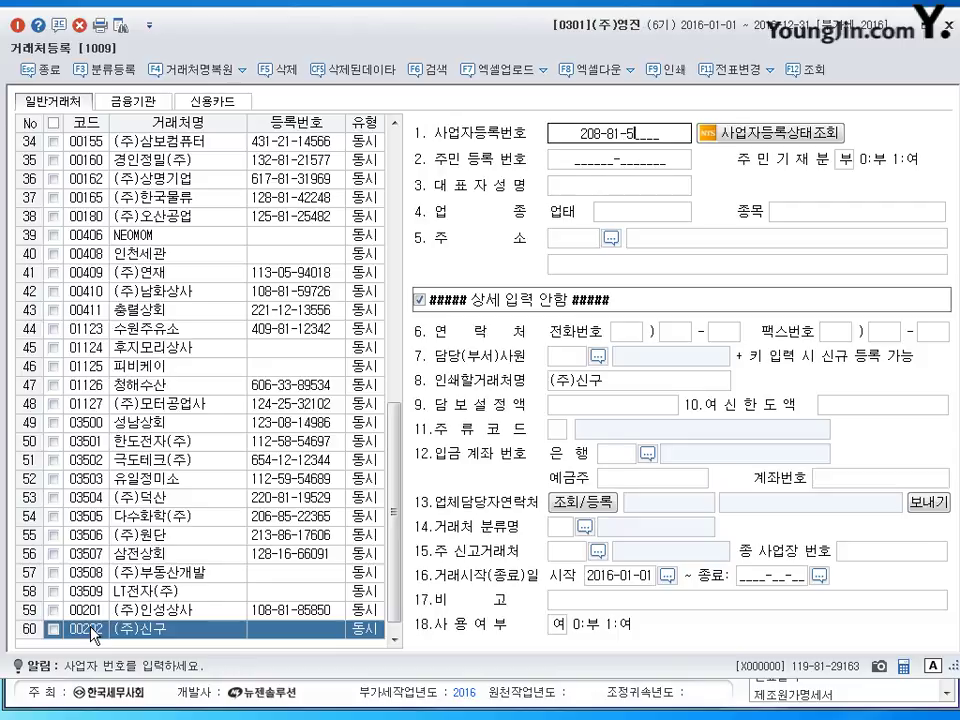
Enter (주)신구's registration number, the representative's name, business type 도매 and item 의류.
key("Return")
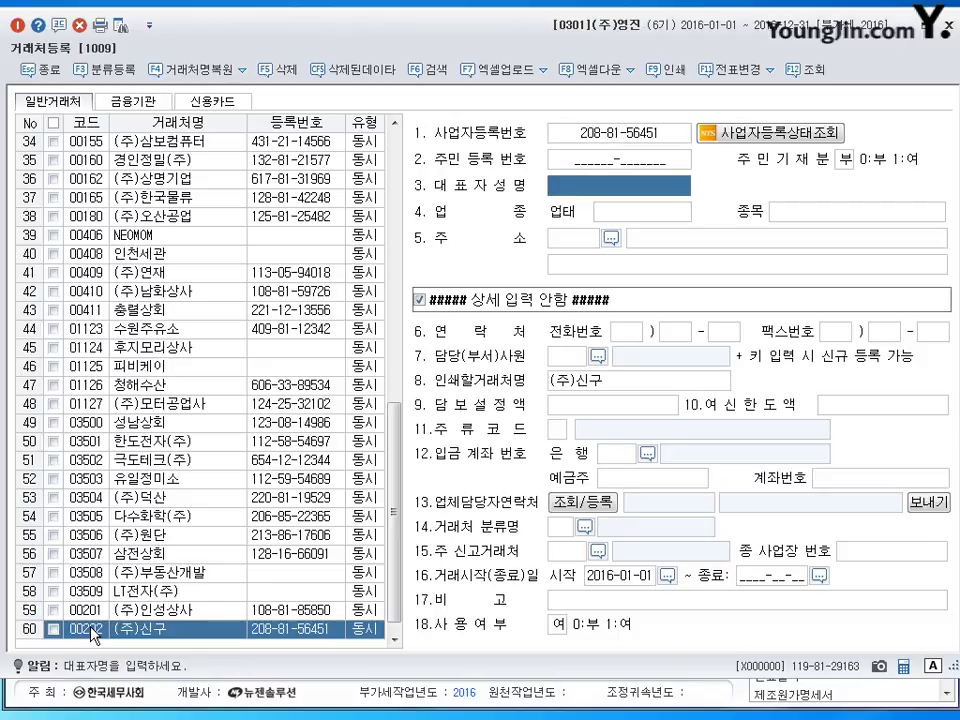
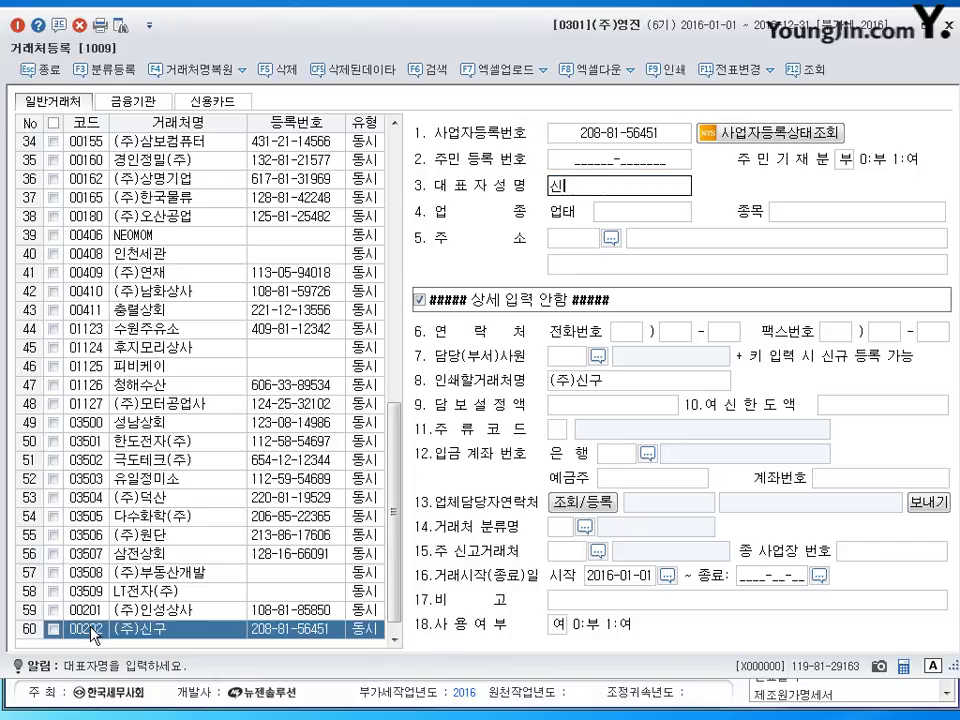
key("Return")
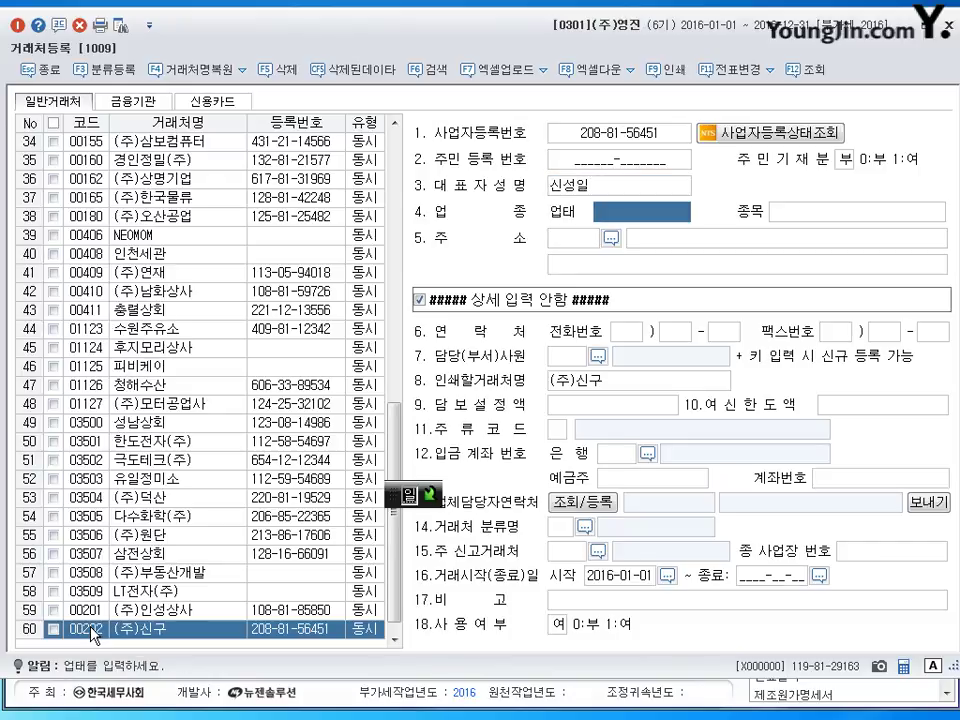
type("도매")
key("Return")
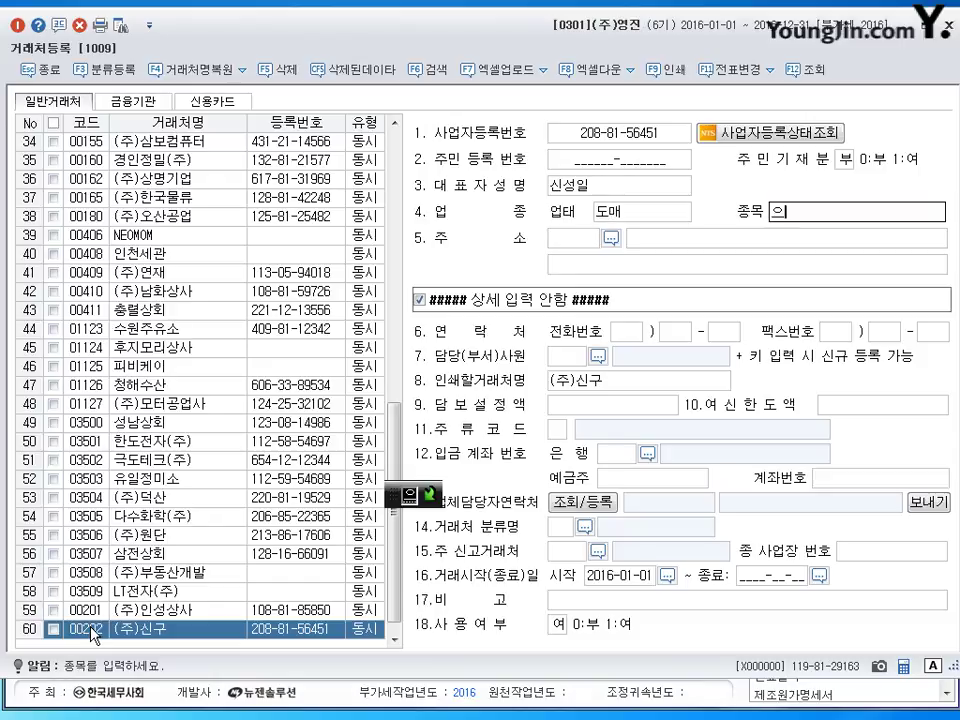
type("의류")
key("Return")
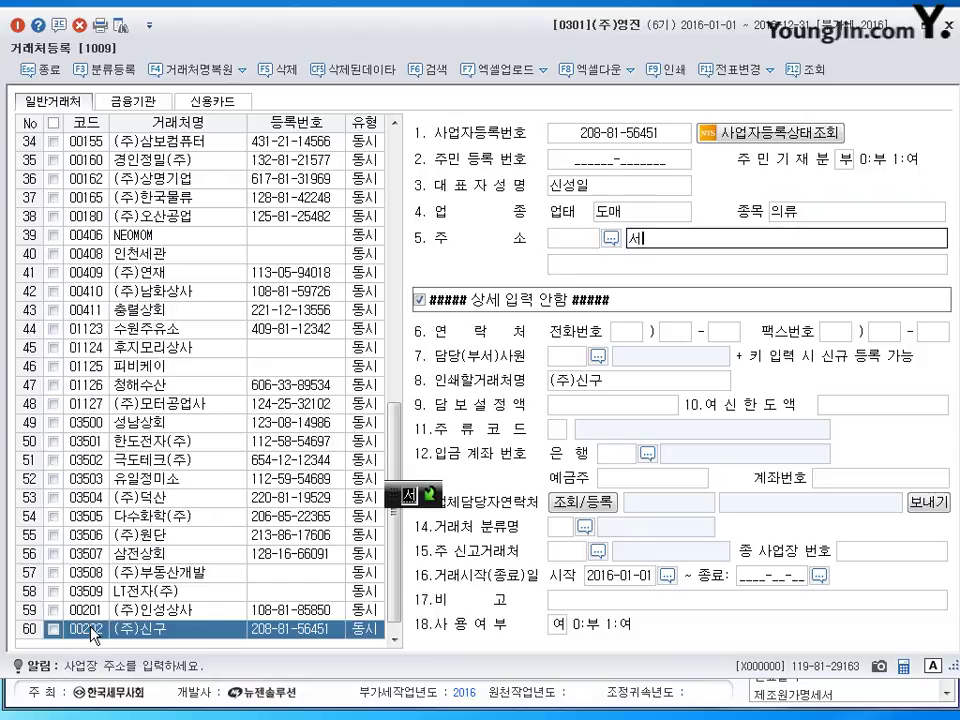
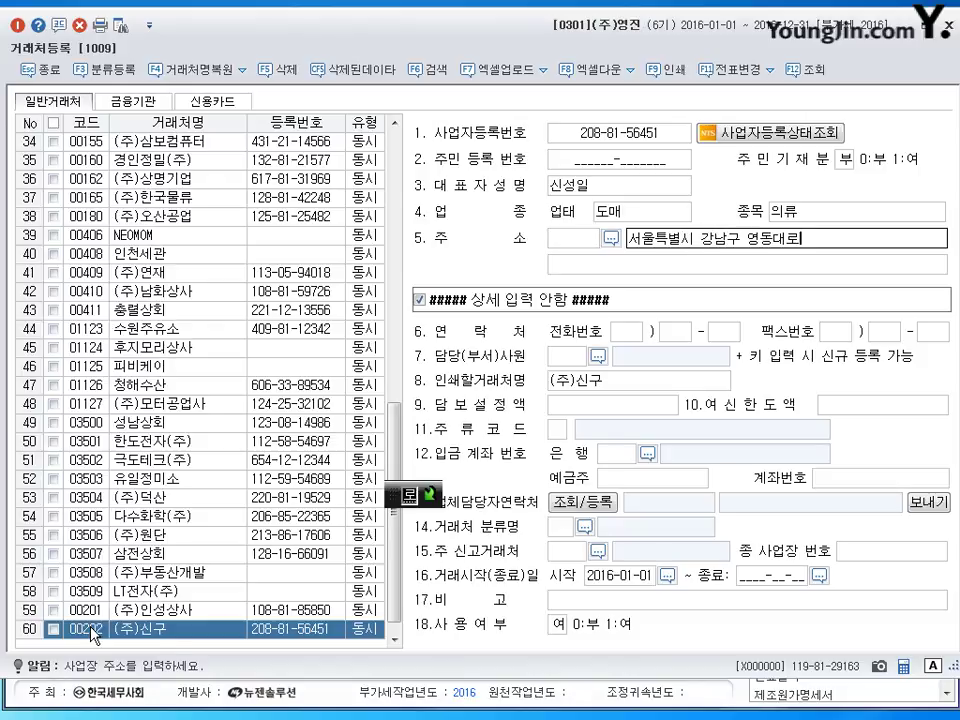
Type (주)신구's business address, check it, and commit the record.
key("Return")
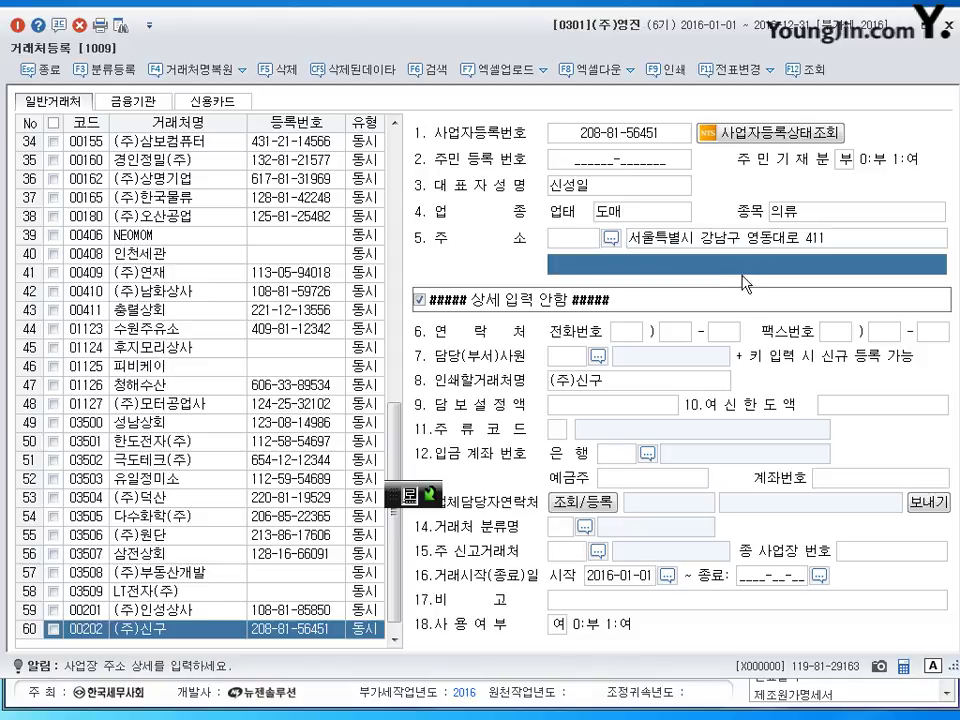
left_click(757, 243)
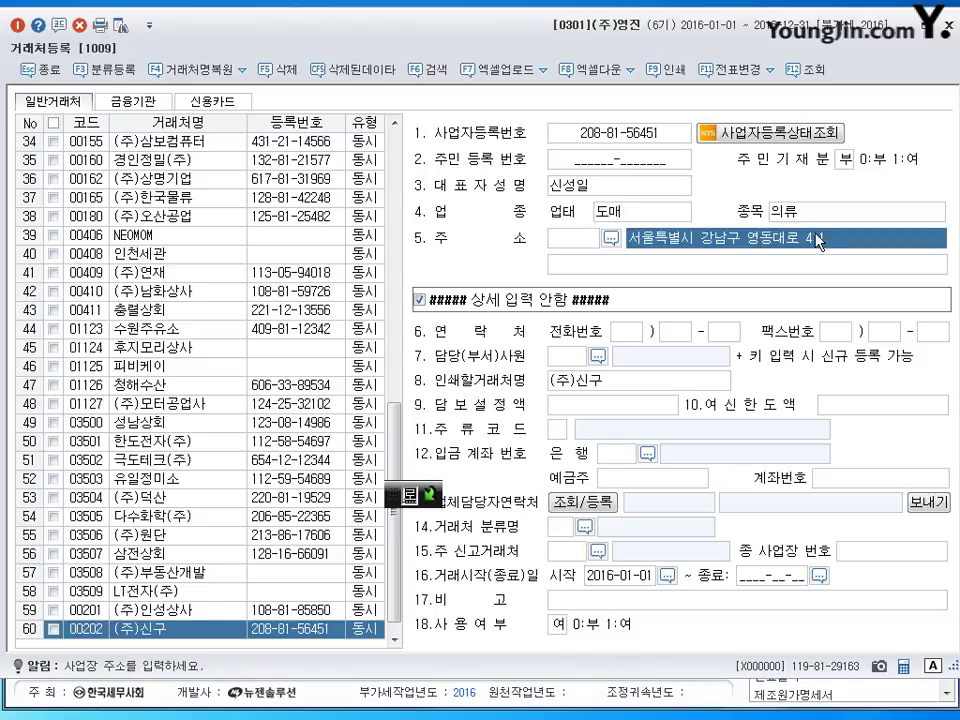
left_click(797, 267)
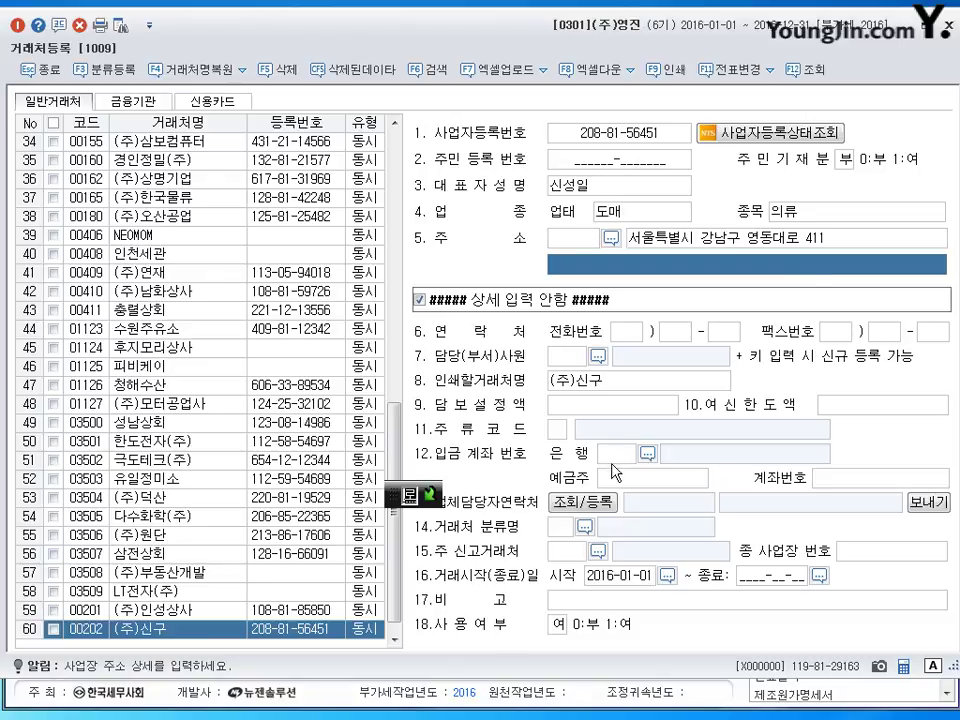
left_click(366, 628)
key("Return")
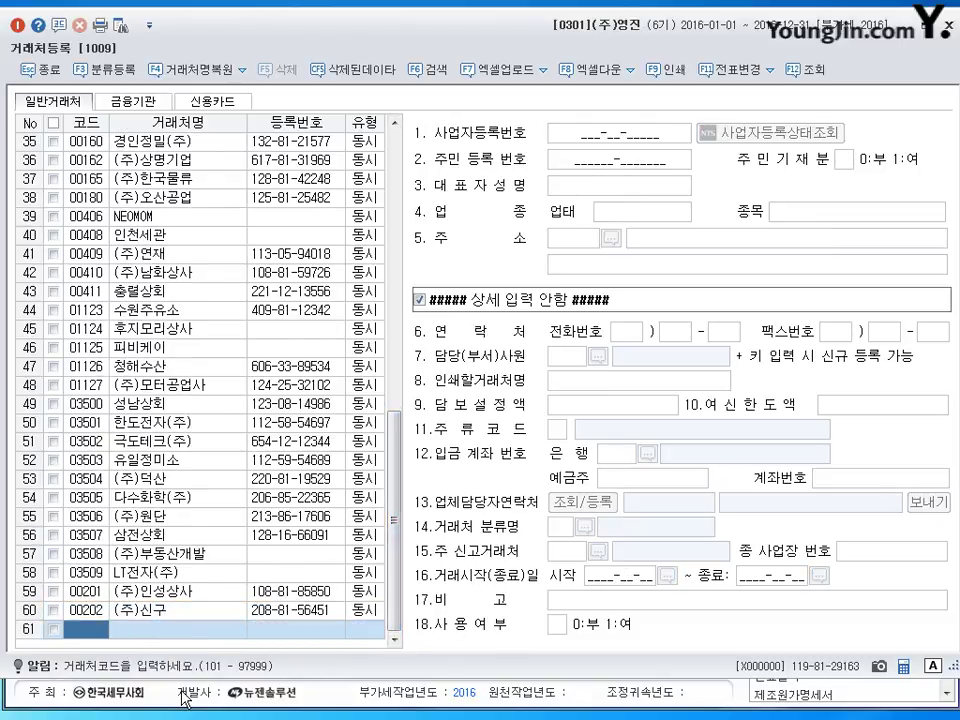
Enter customer 00203 (주)유담상사 with its business registration number and representative's name.
type("203")
key("Return")
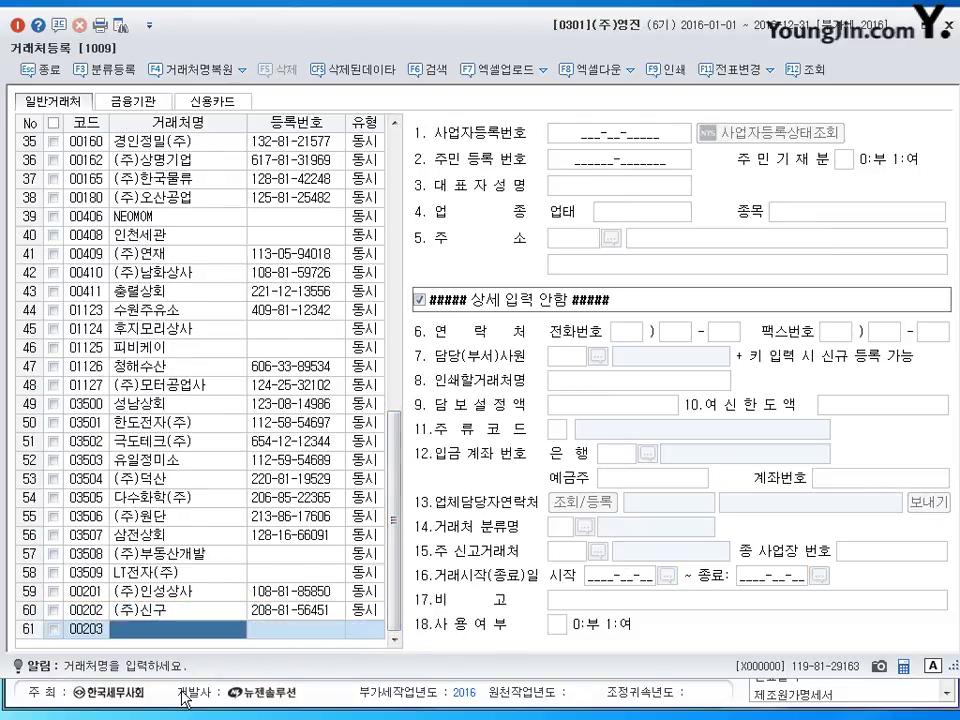
type("(주")
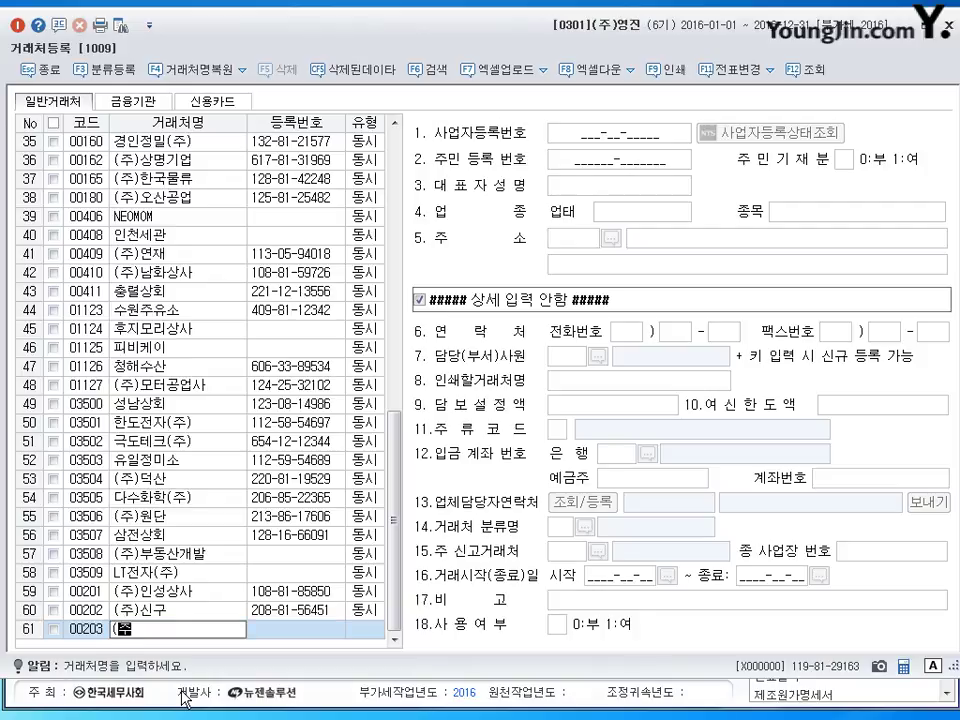
type(")븀담상사")
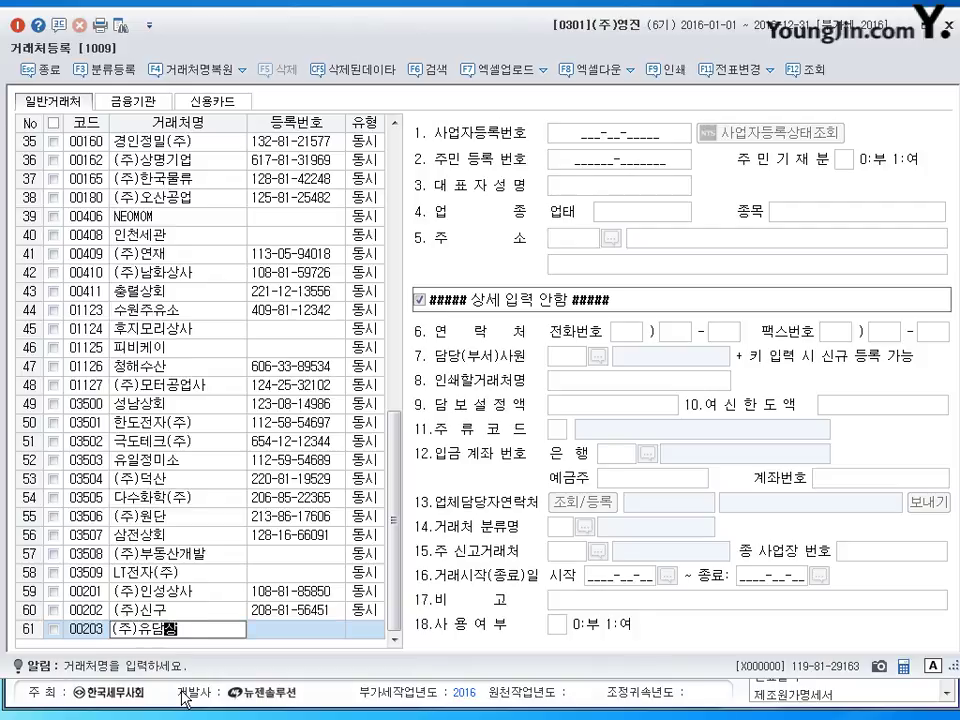
key("Return")
key("Return")
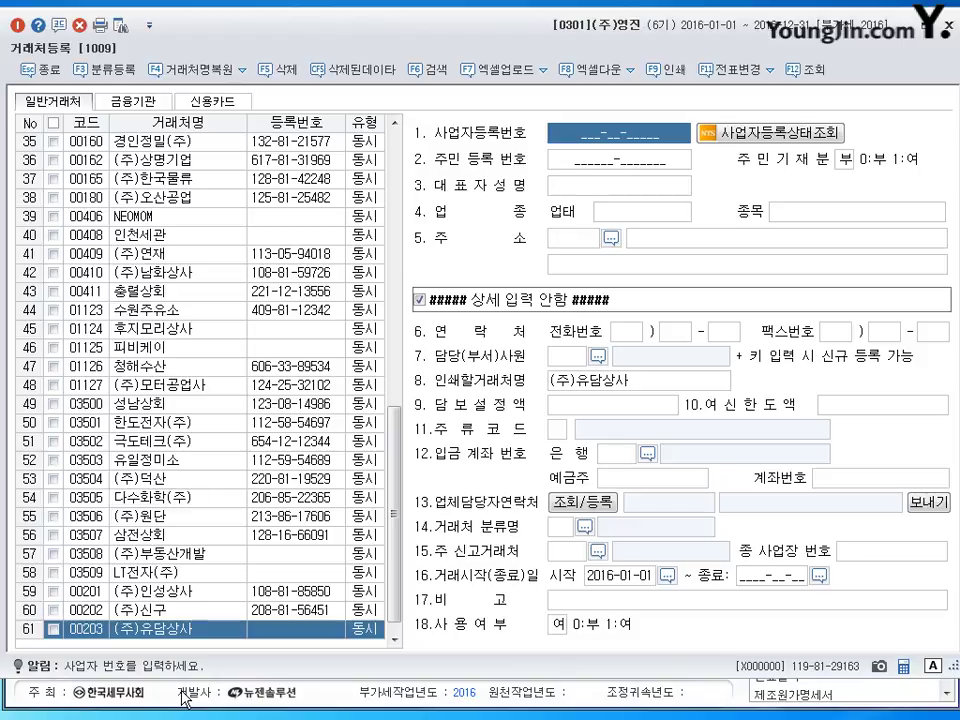
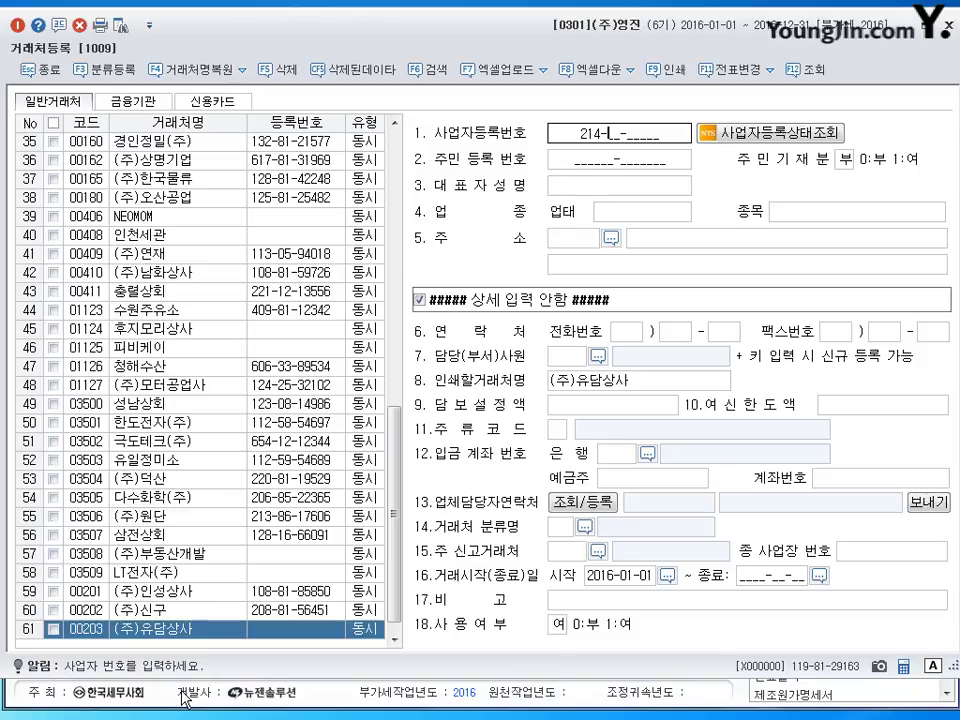
key("Return")
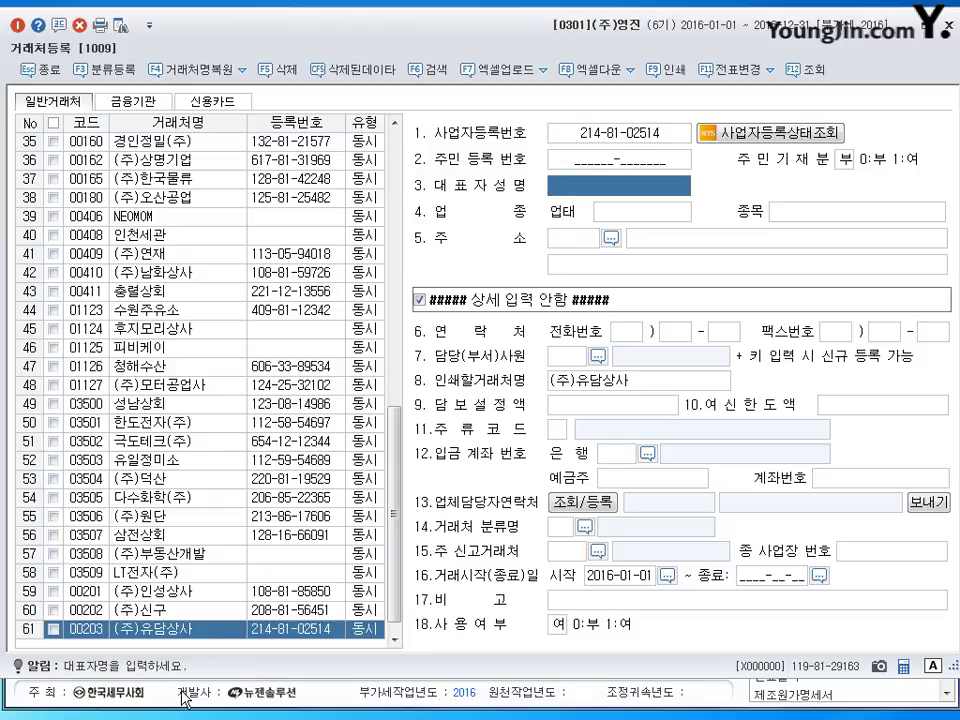
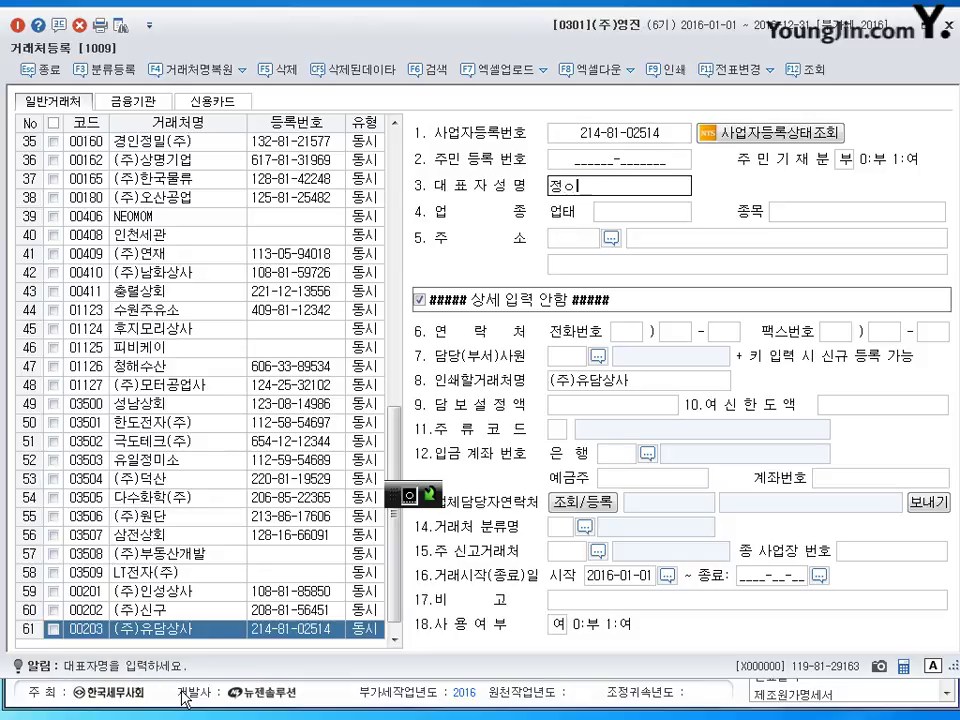
key("Return")
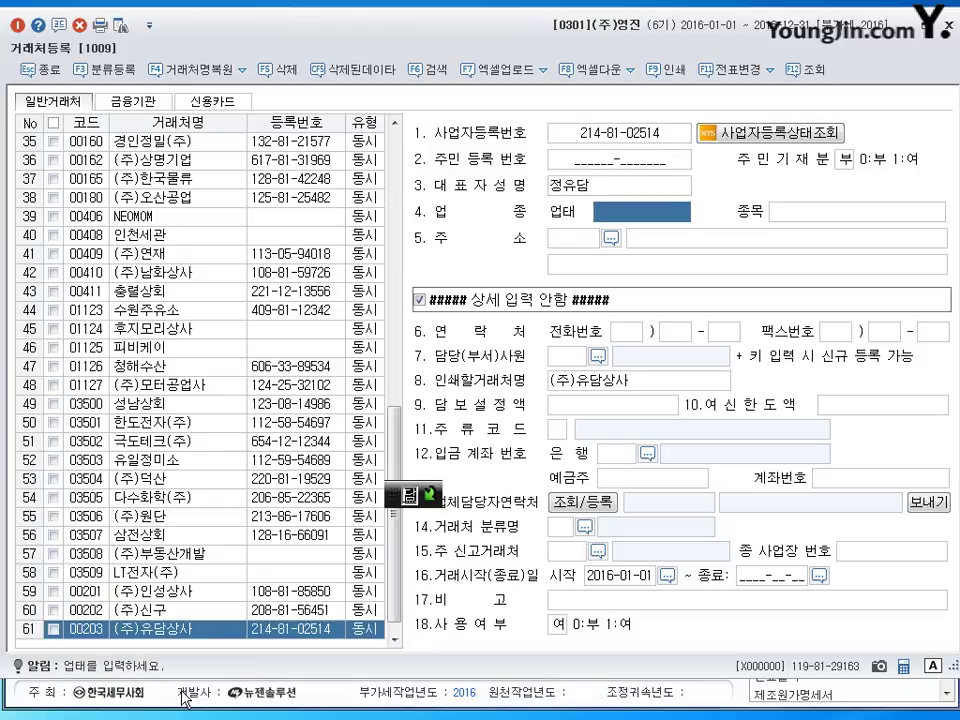
Fill business type 도,소매, items 전자제품,조명 and the business address.
type("도,소매")
key("Return")
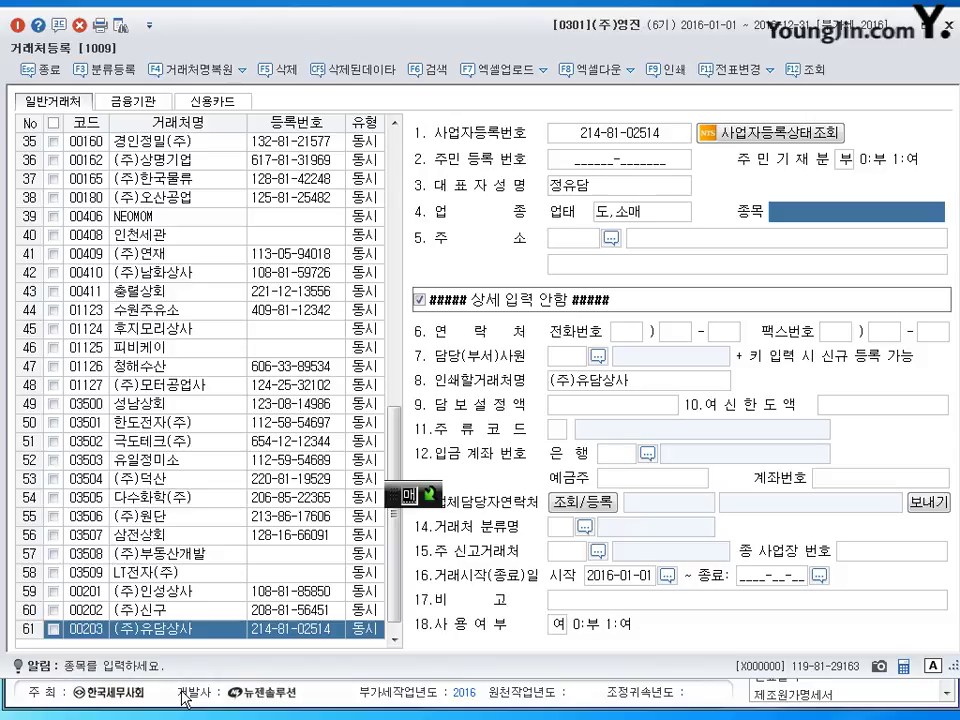
type("전자제품,")
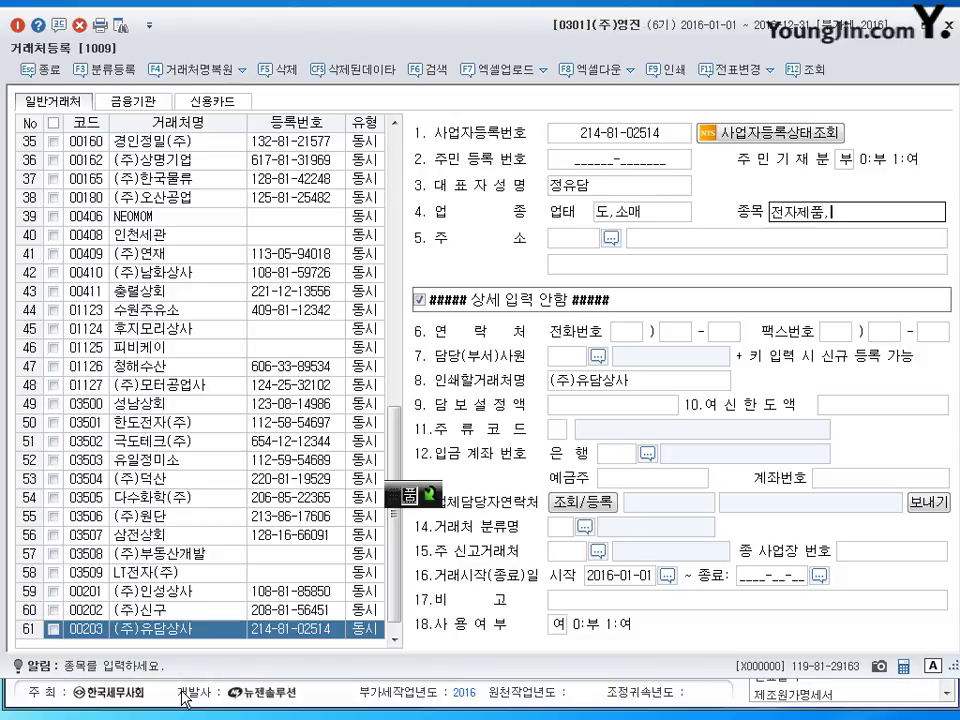
type("조명")
key("Return")
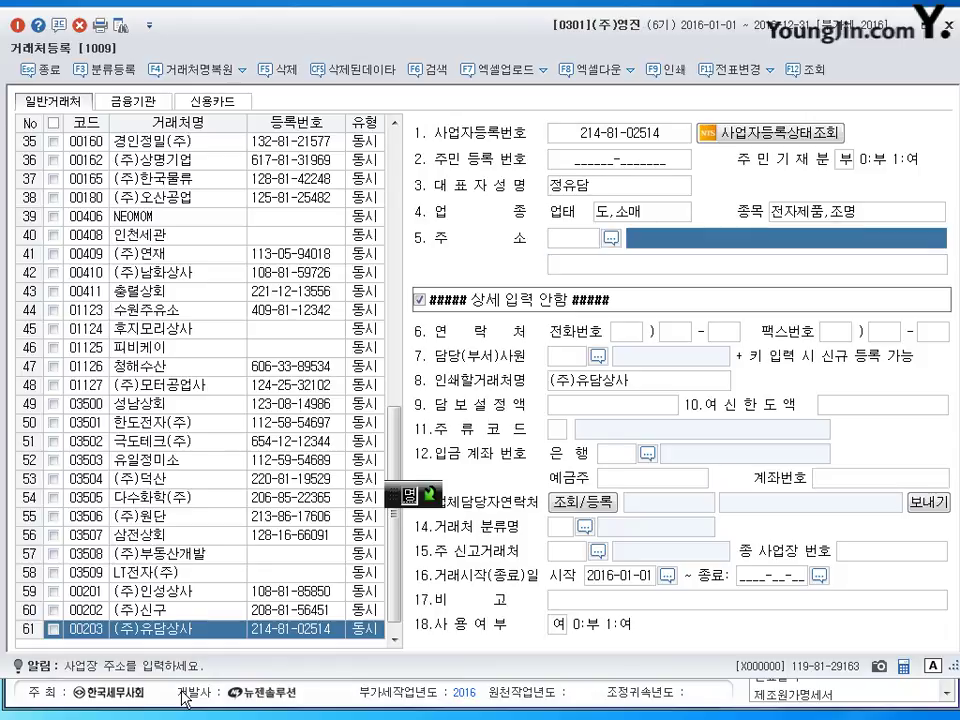
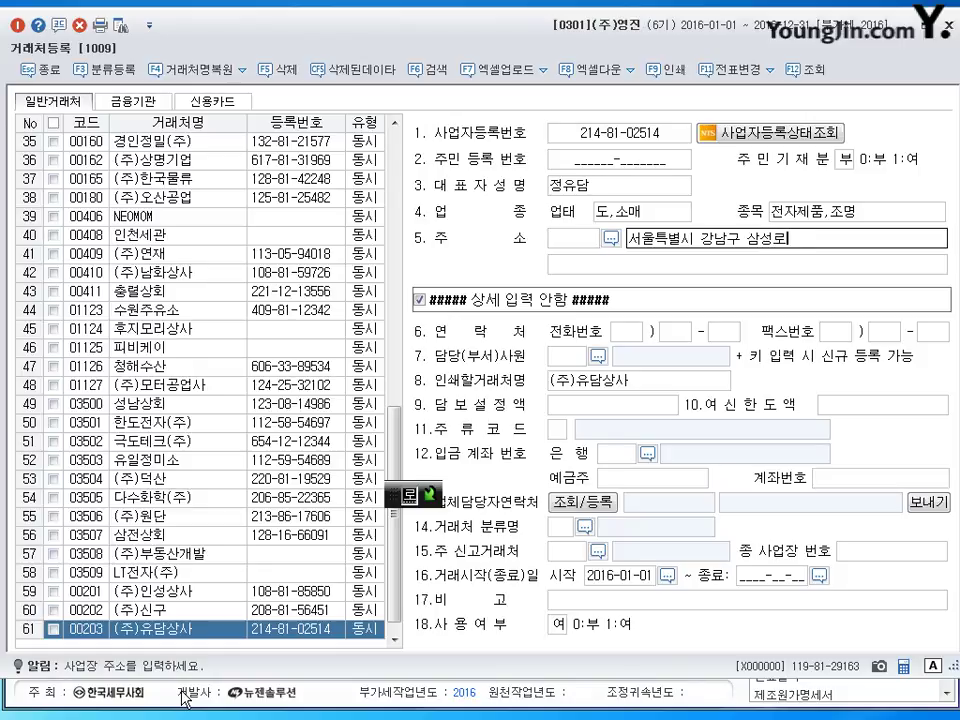
key("Return")
key("Return")
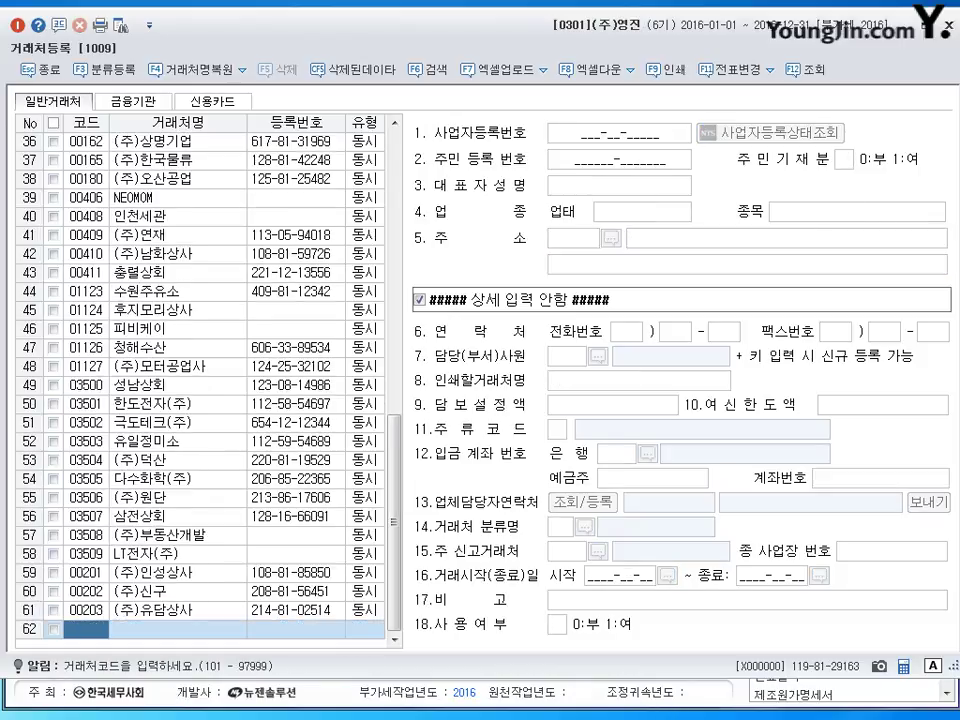
Enter customer 00204 (주)일신산업 with its business registration number and representative's name.
type("204")
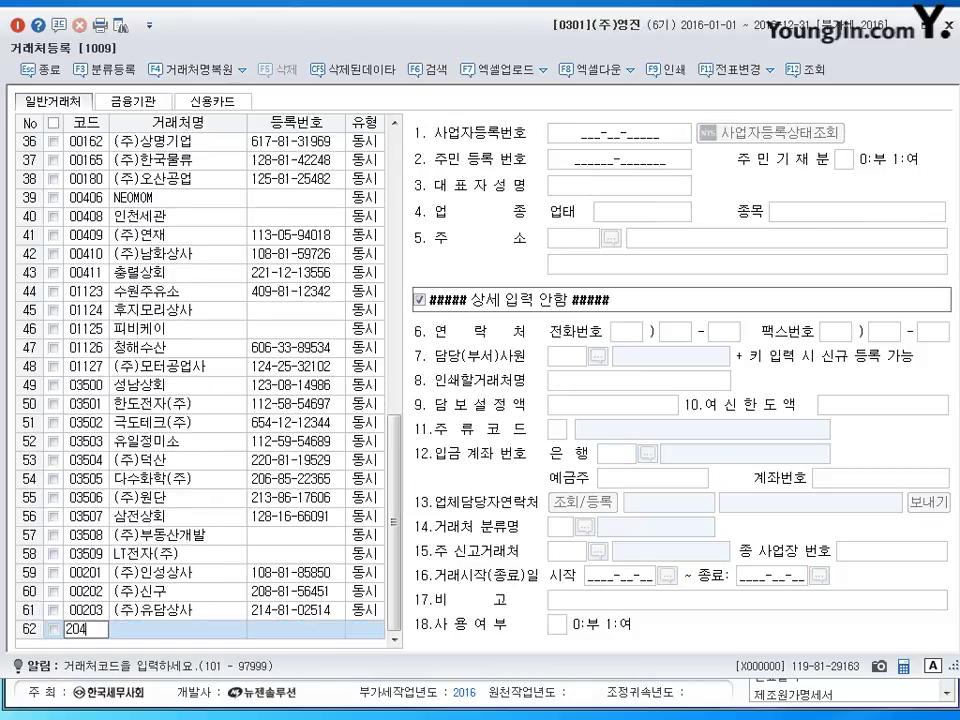
key("Return")
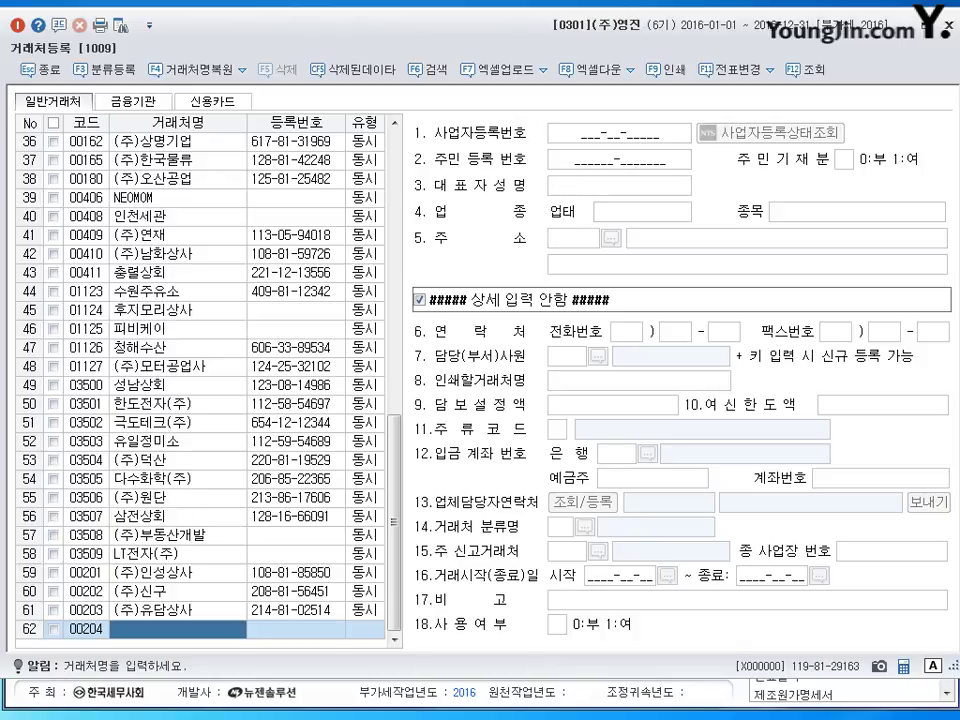
type("(주)일")
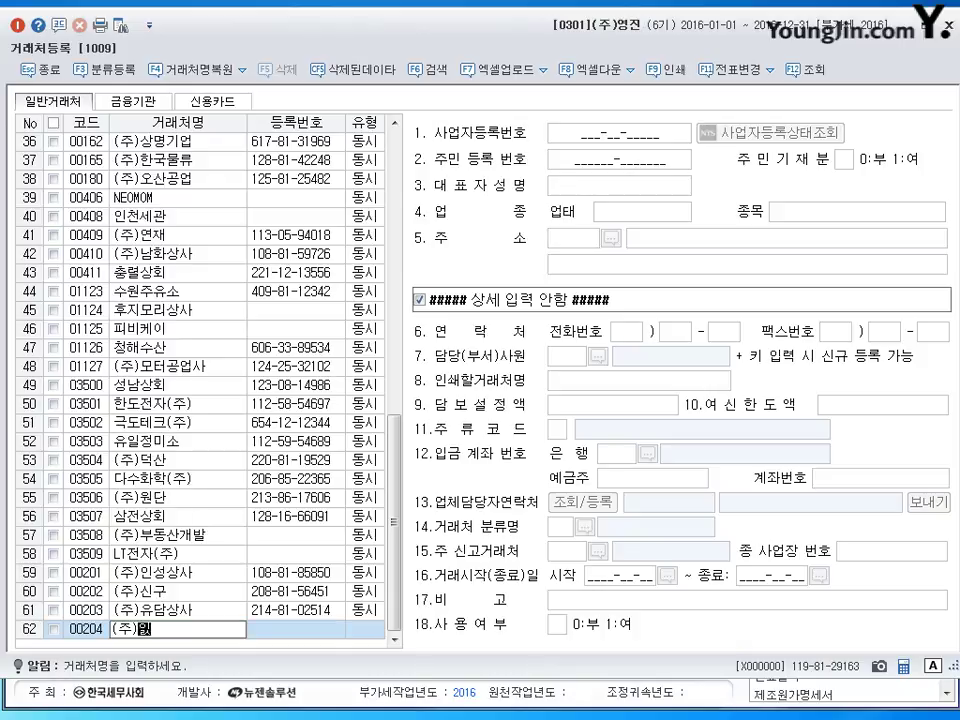
type("신산업")
key("Return")
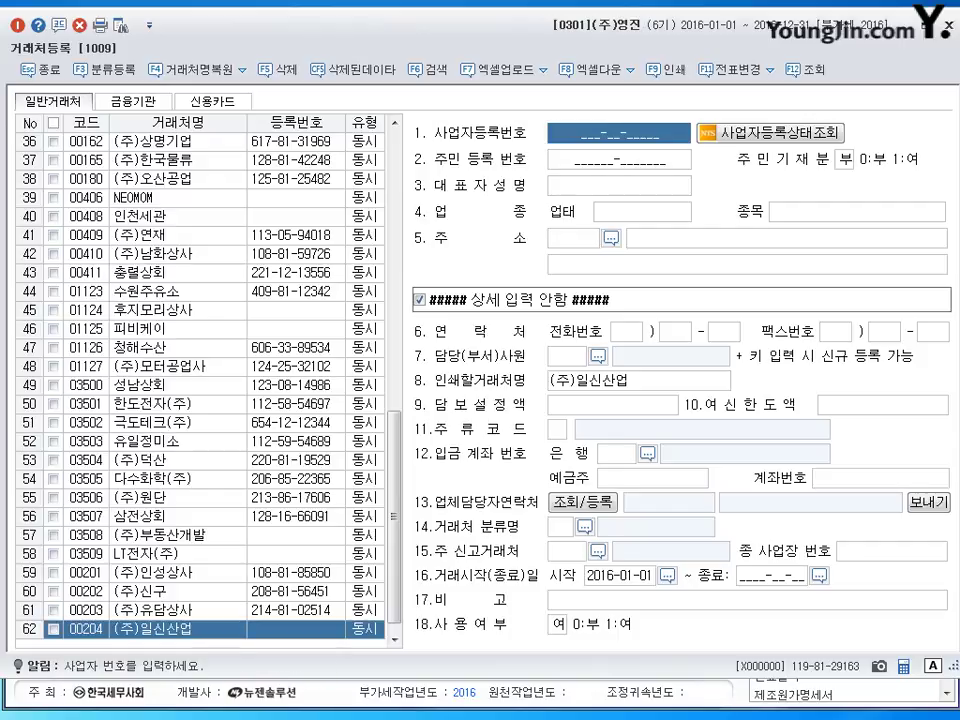
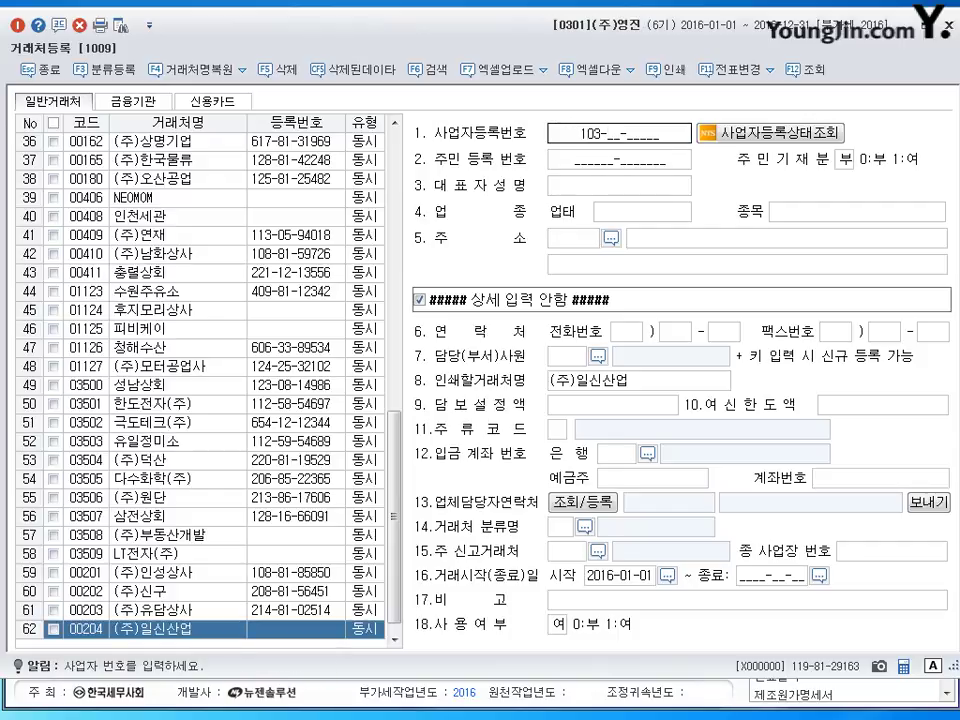
key("Return")
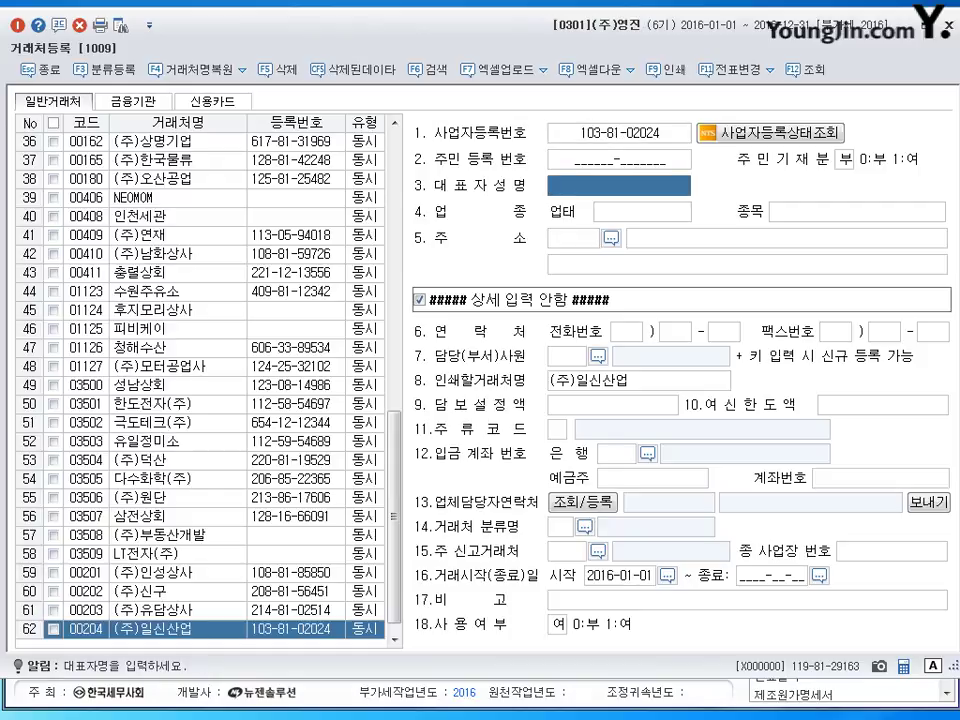
key("Return")
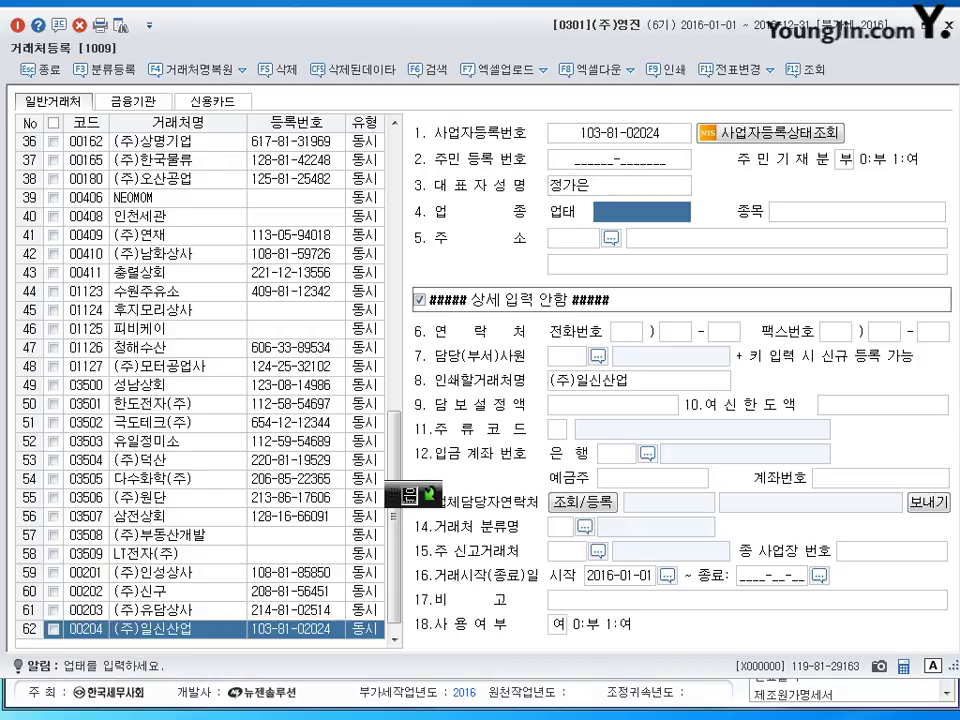
Set business type 도매, item 기계 and the business address, then save the record.
type("도매")
key("Return")
type("각")
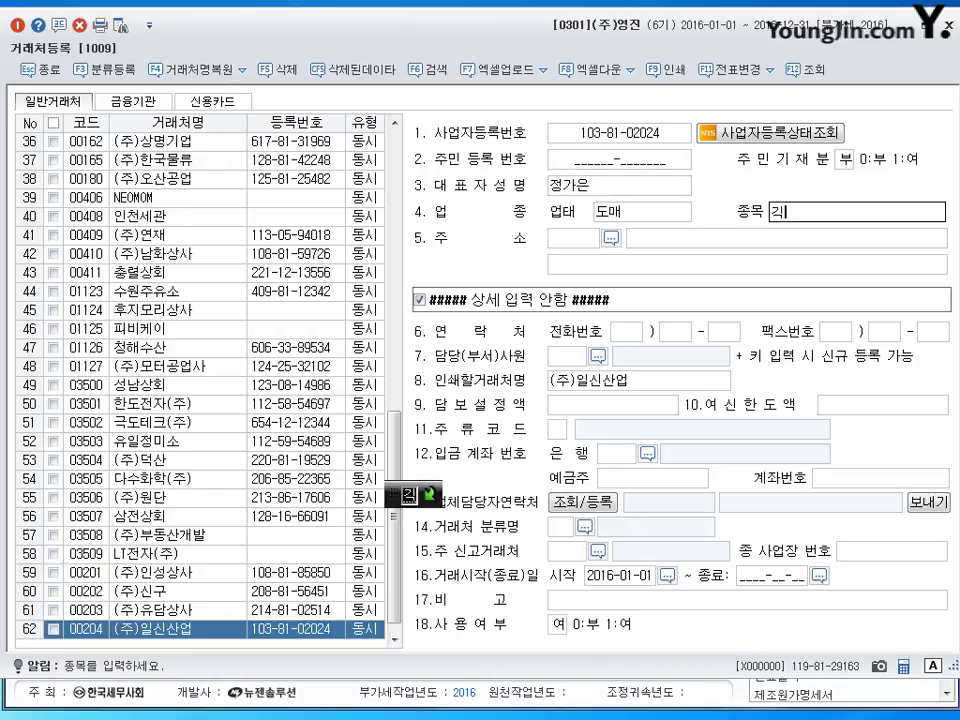
type("계")
key("Return")
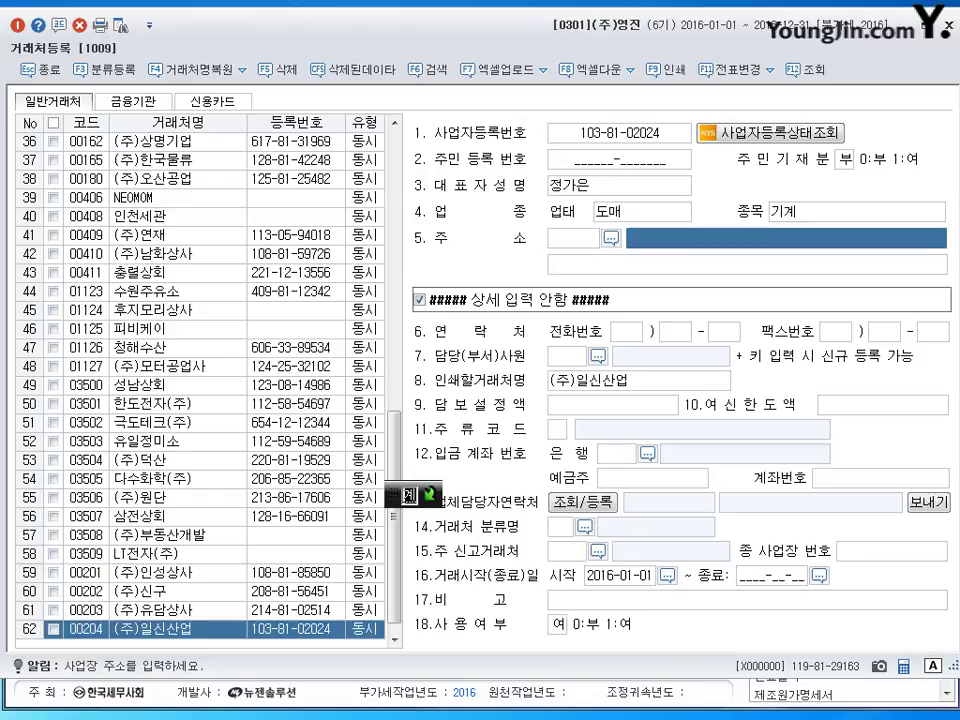
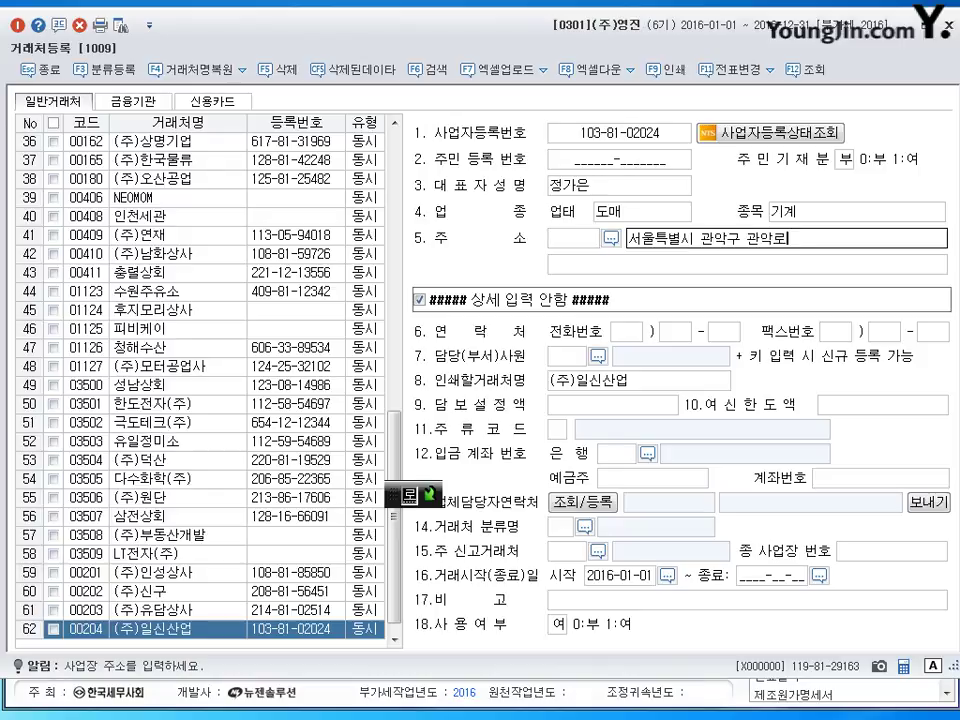
key("Return")
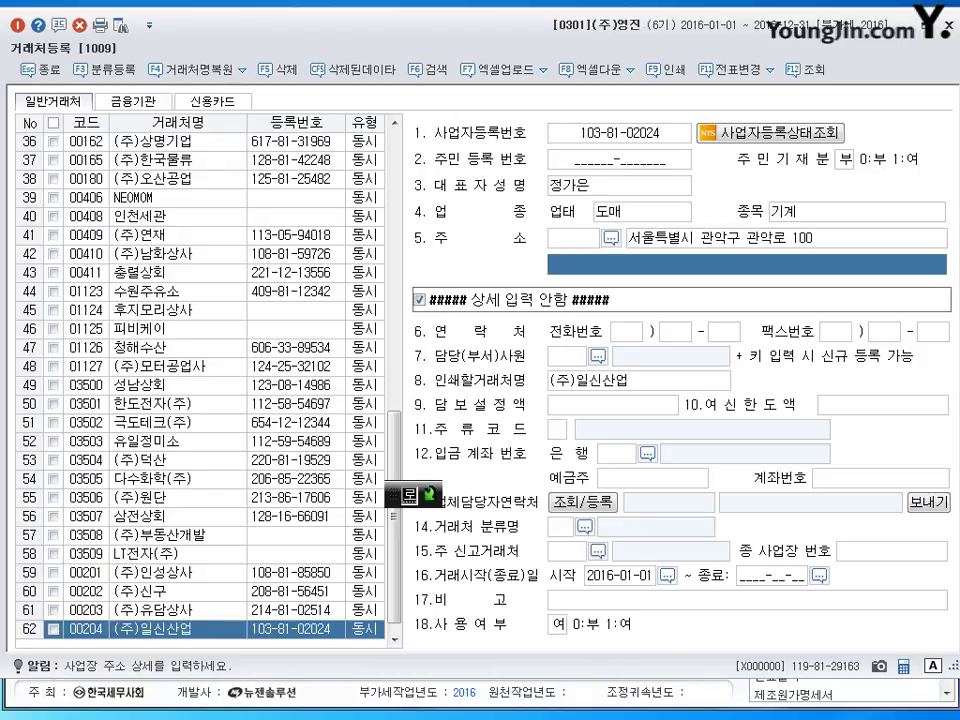
key("Return")
Enter customer 00205 (주)영진문구 with its business registration number and representative's name.
type("205")
key("Return")
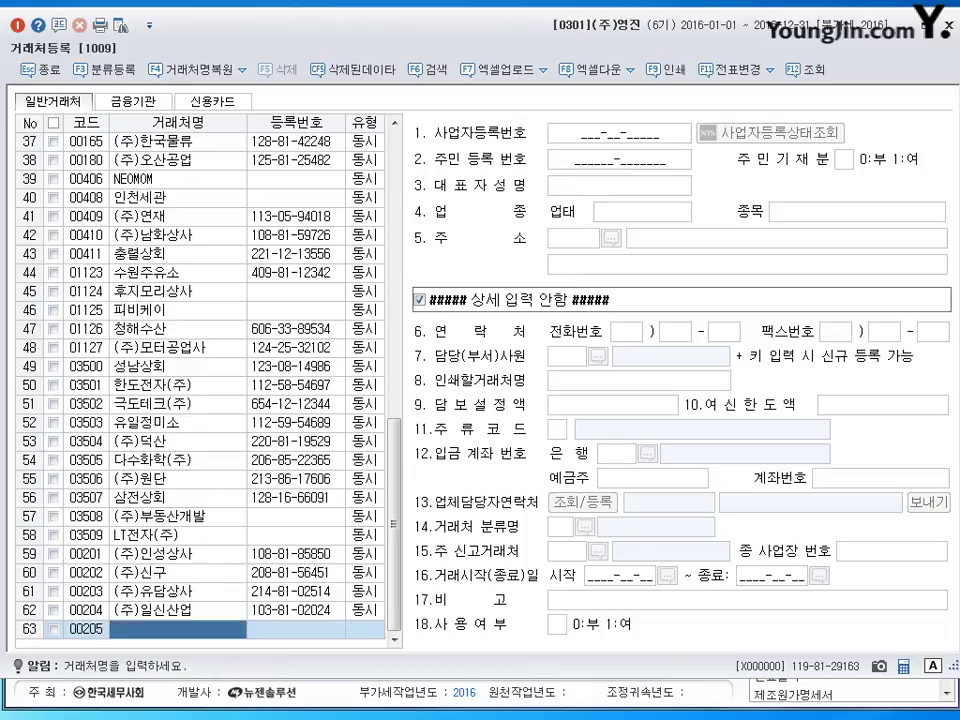
type("(주")
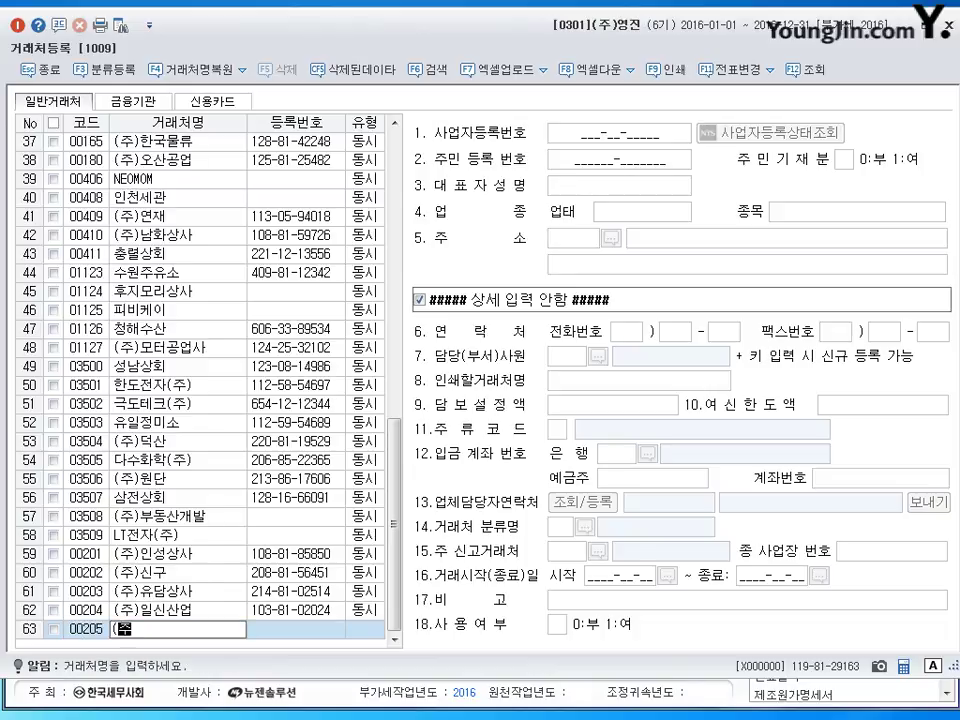
type(")ㅇ영진문구")
key("Return")
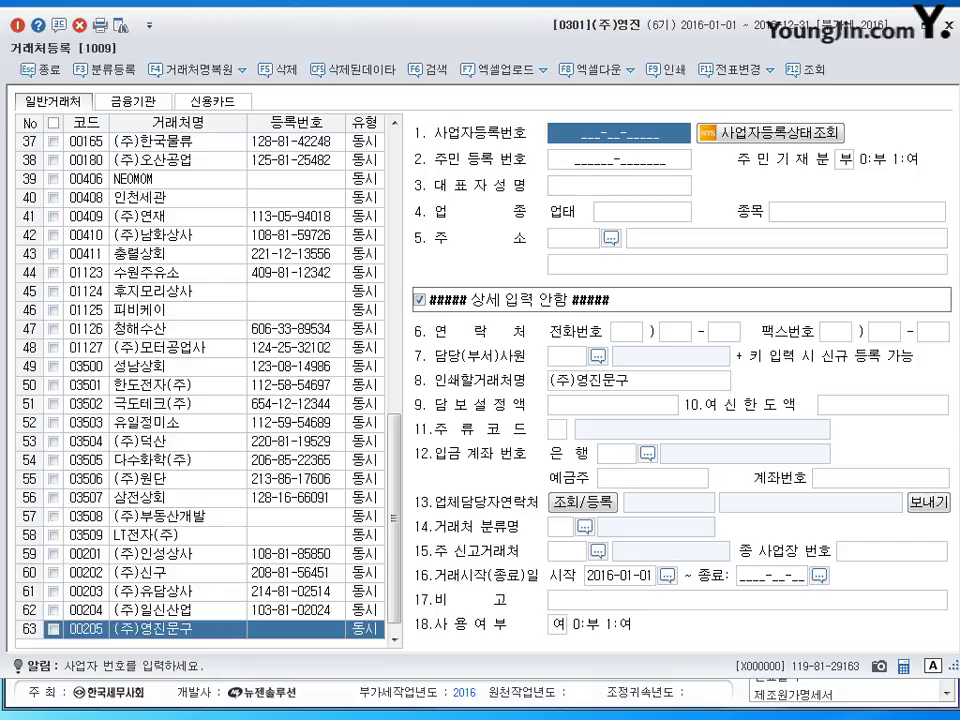
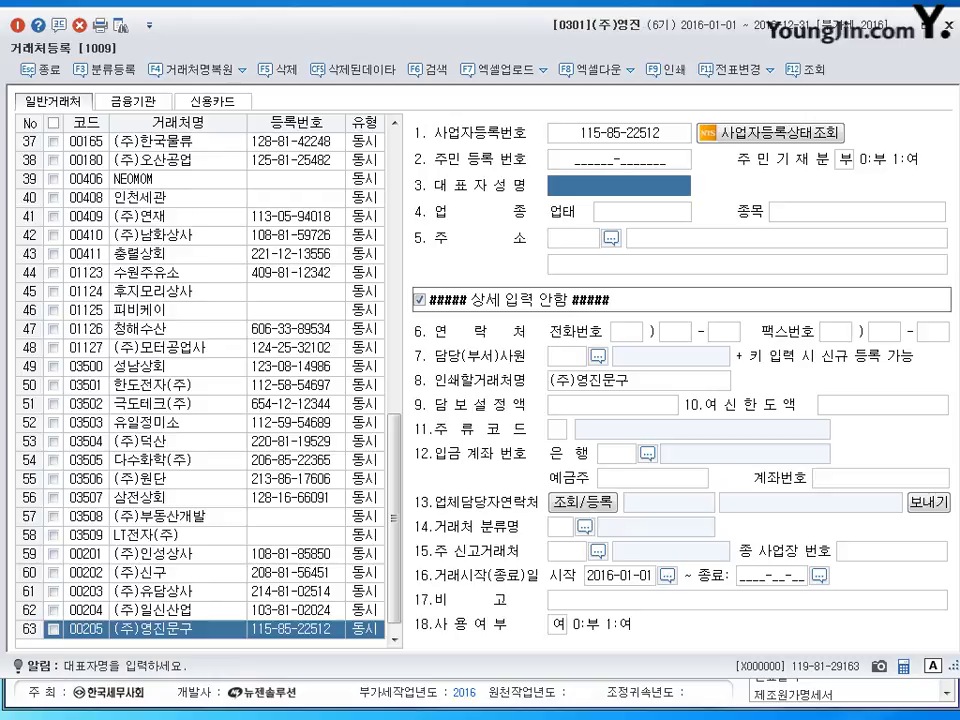
key("Return")
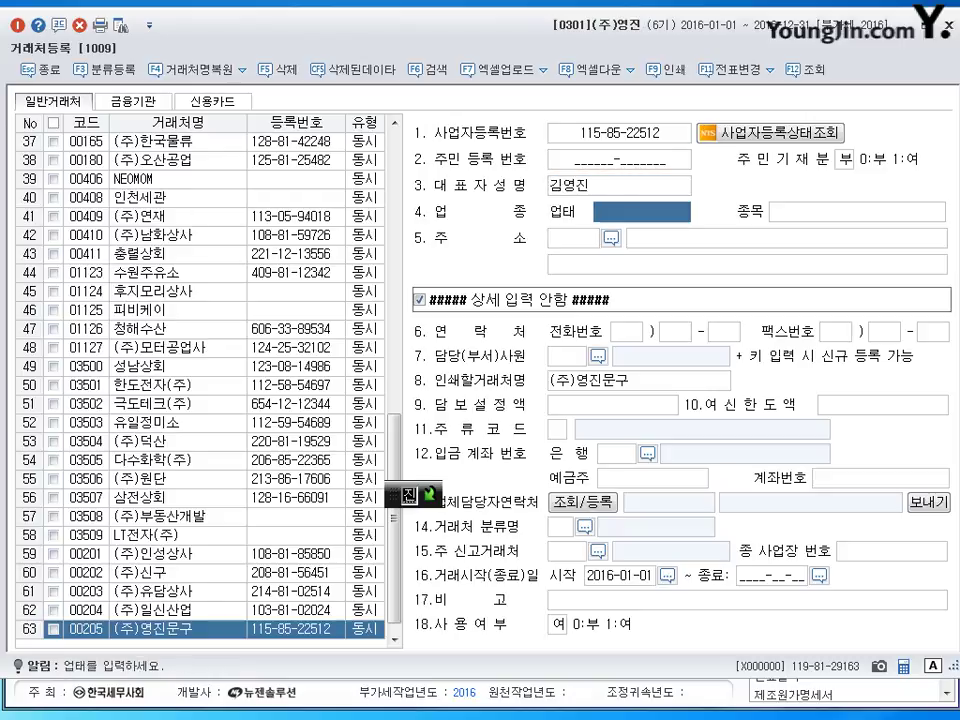
Set business type 도,소매, items 문구,사무기 and the business address, then save.
type("도,소매")
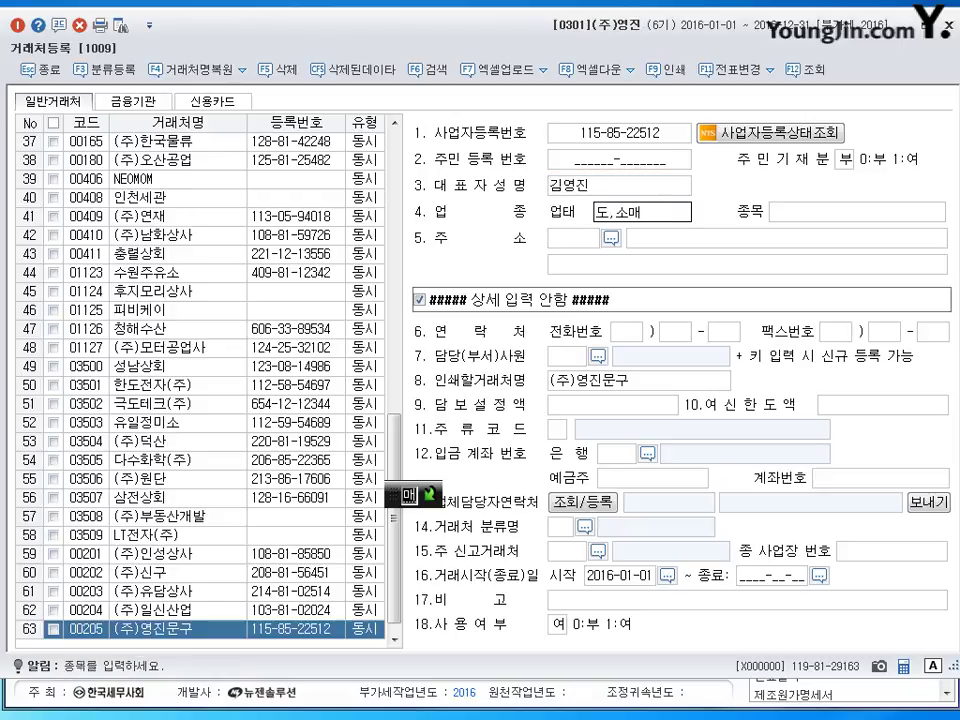
key("Return")
type("문구,")
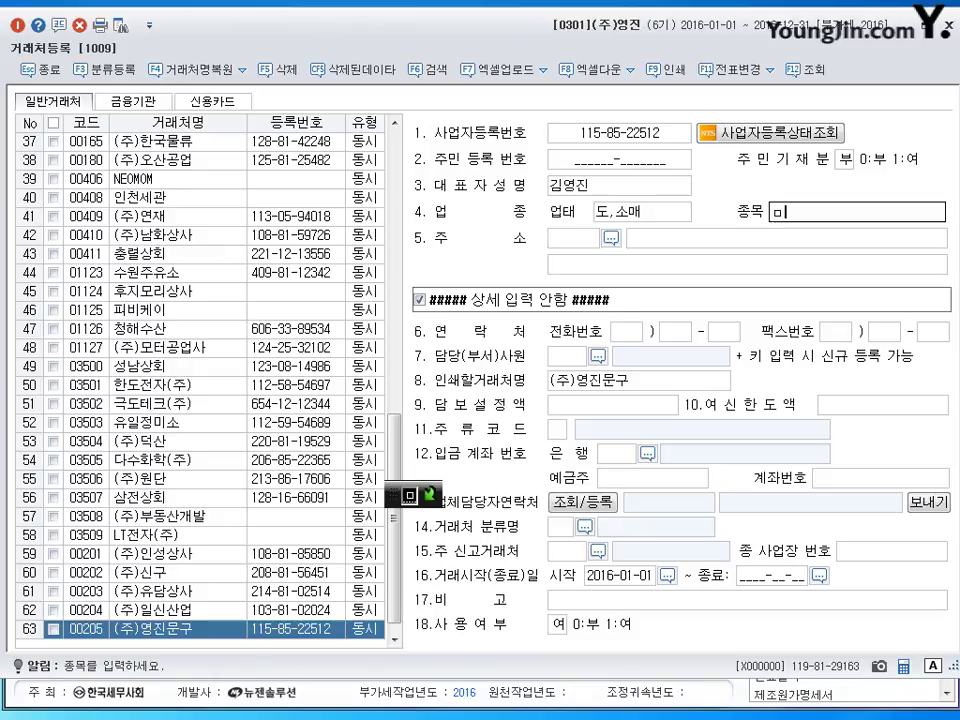
type("사무기")
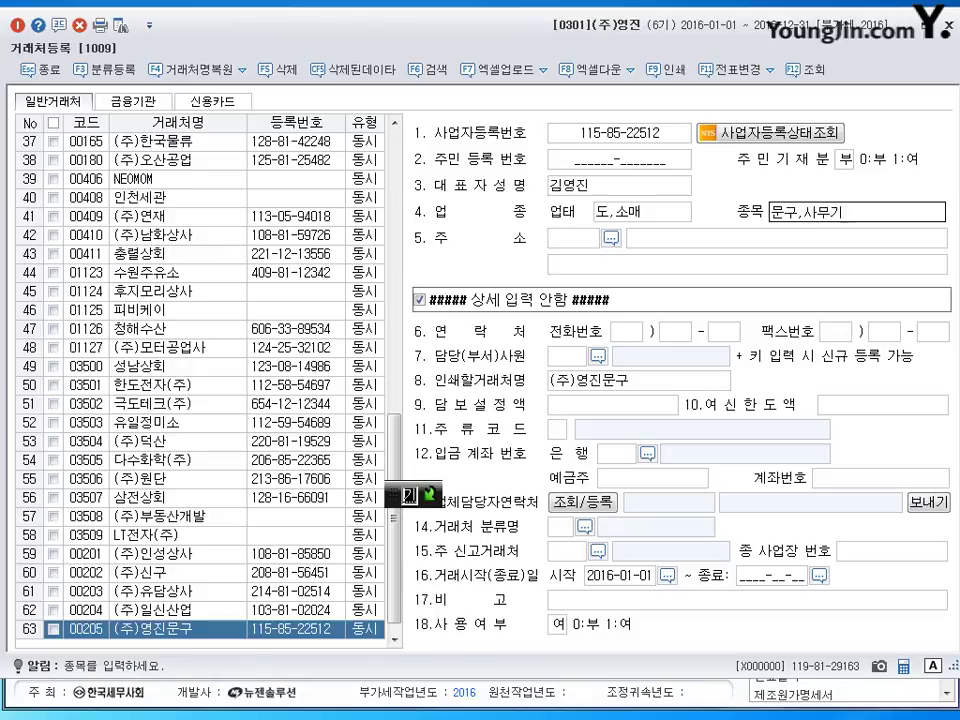
key("Return")
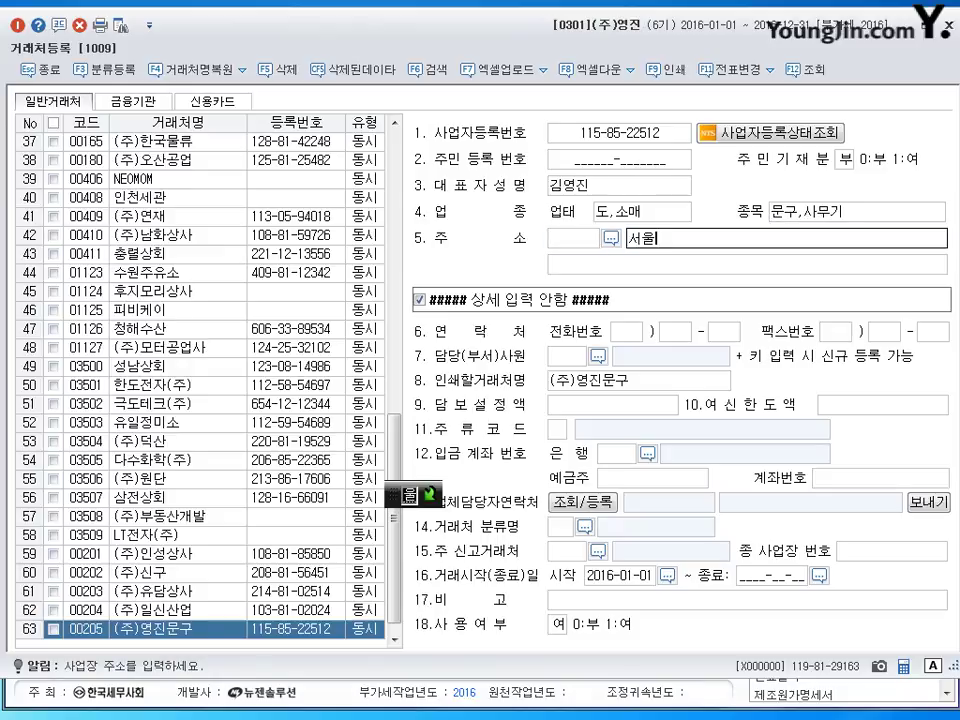
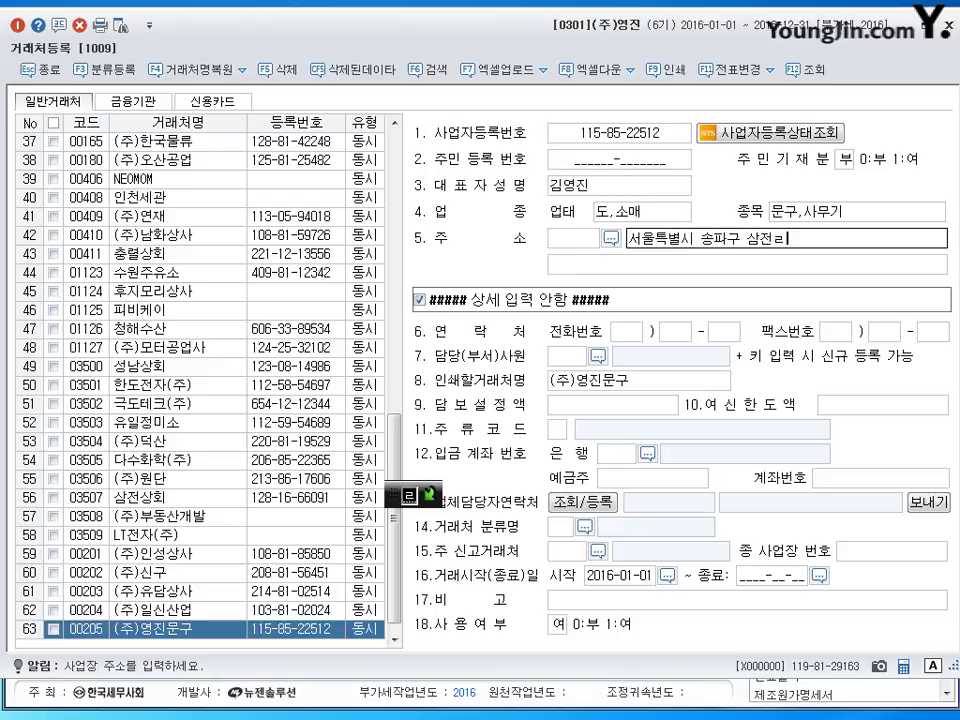
key("Return")
key("Return")
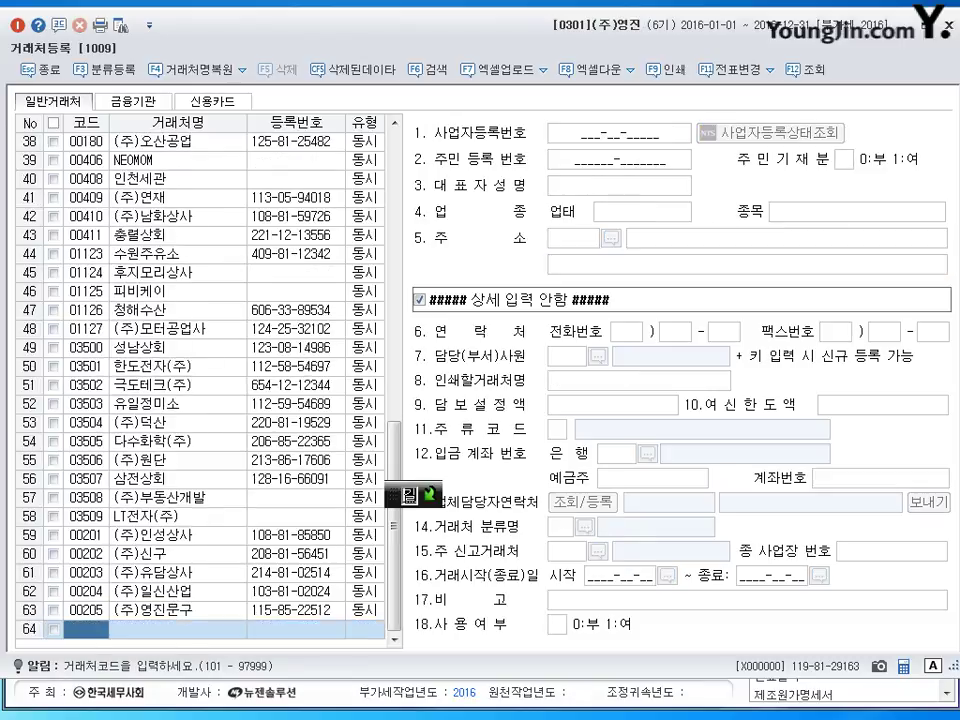
Enter customer 00206 (주)상도 with its business registration number and representative's name.
type("206")
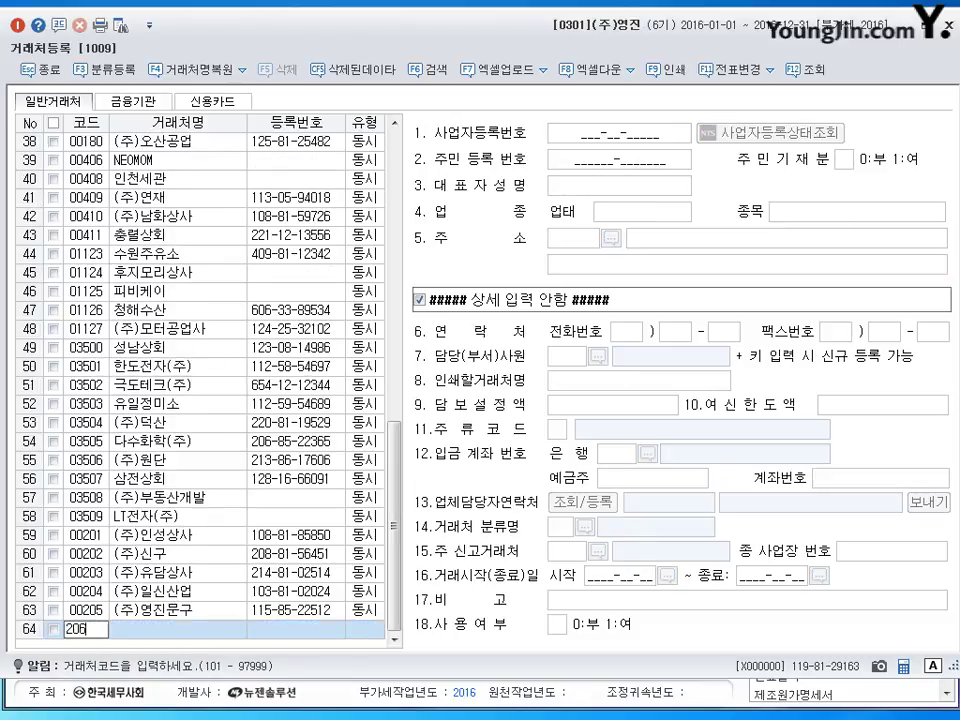
key("Return")
type("(주)상도")
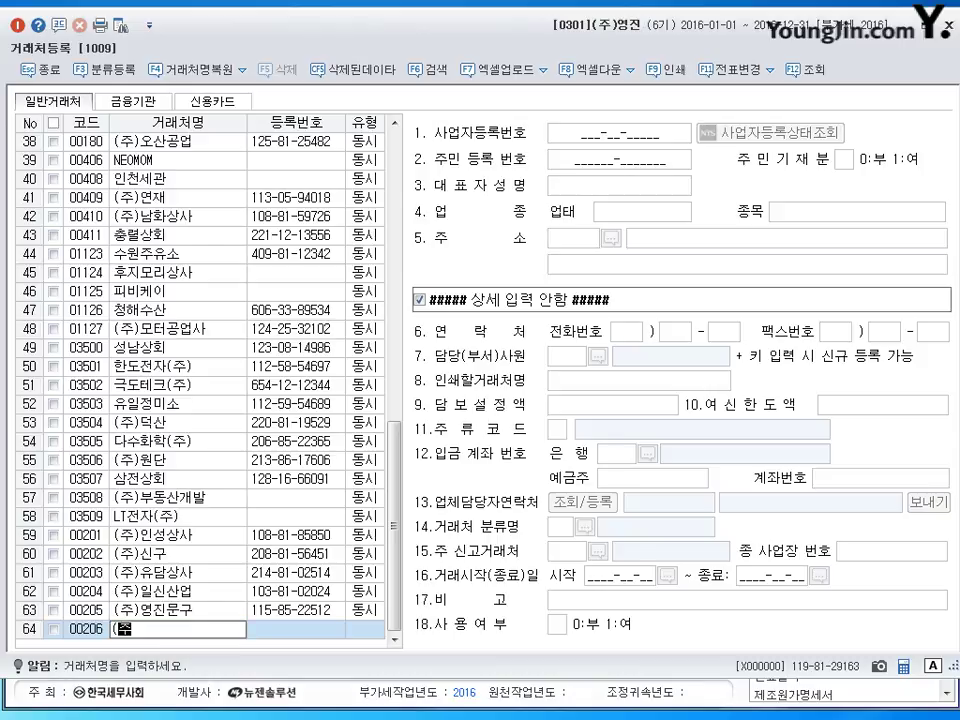
key("Return")
key("Return")
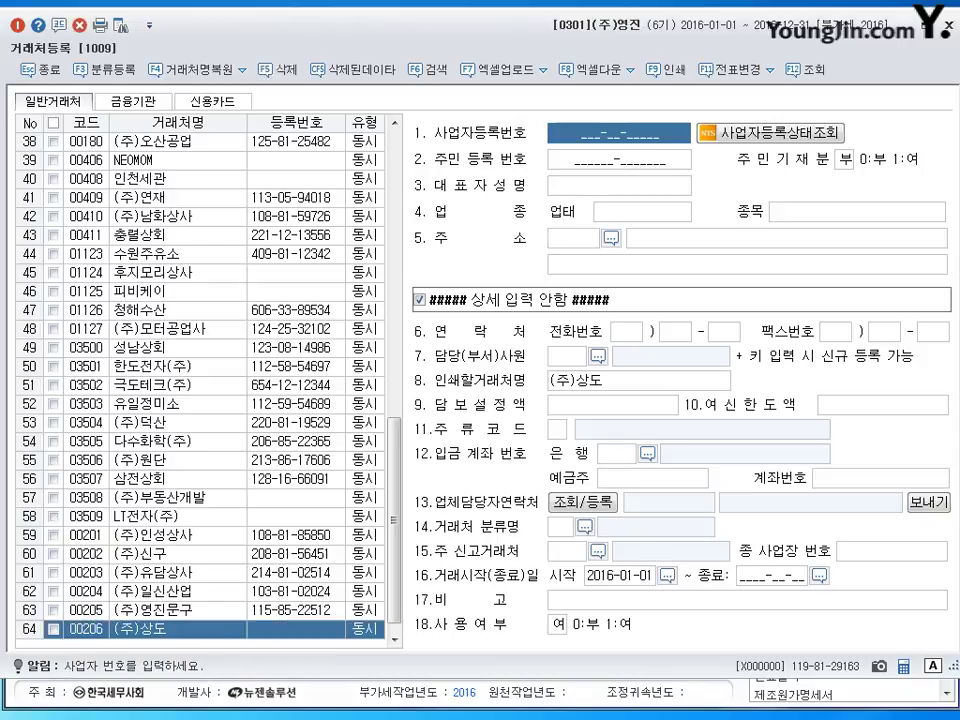
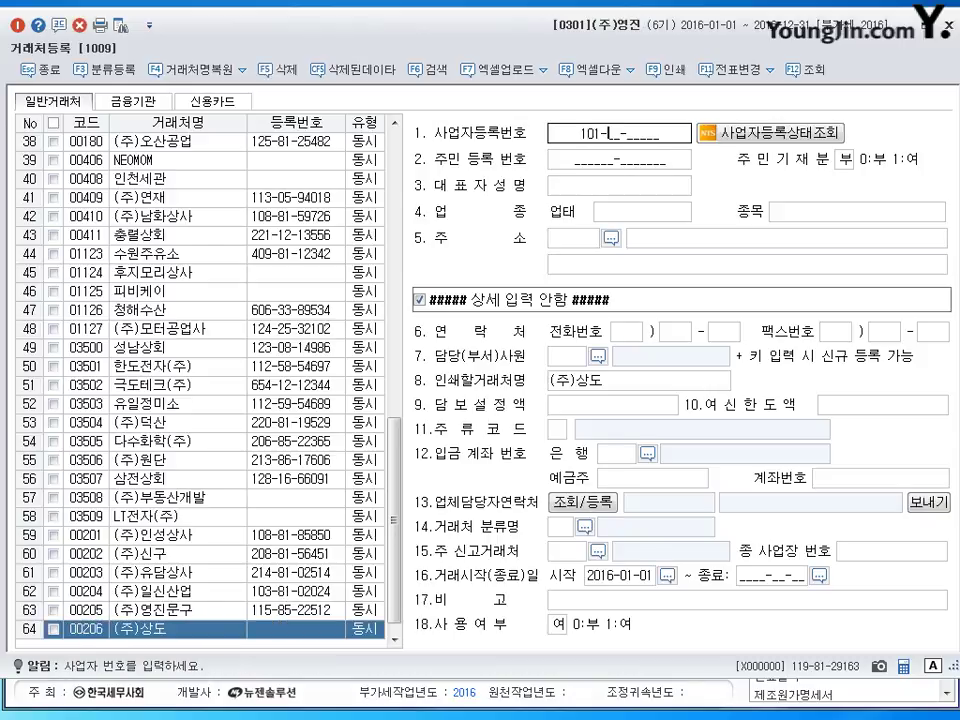
key("Return")
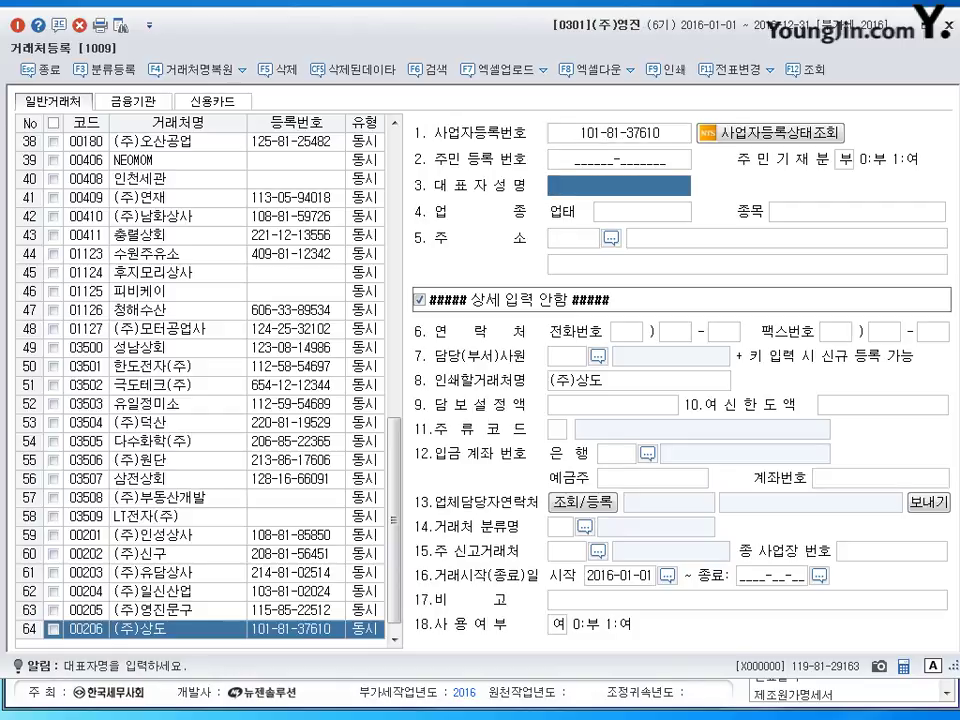
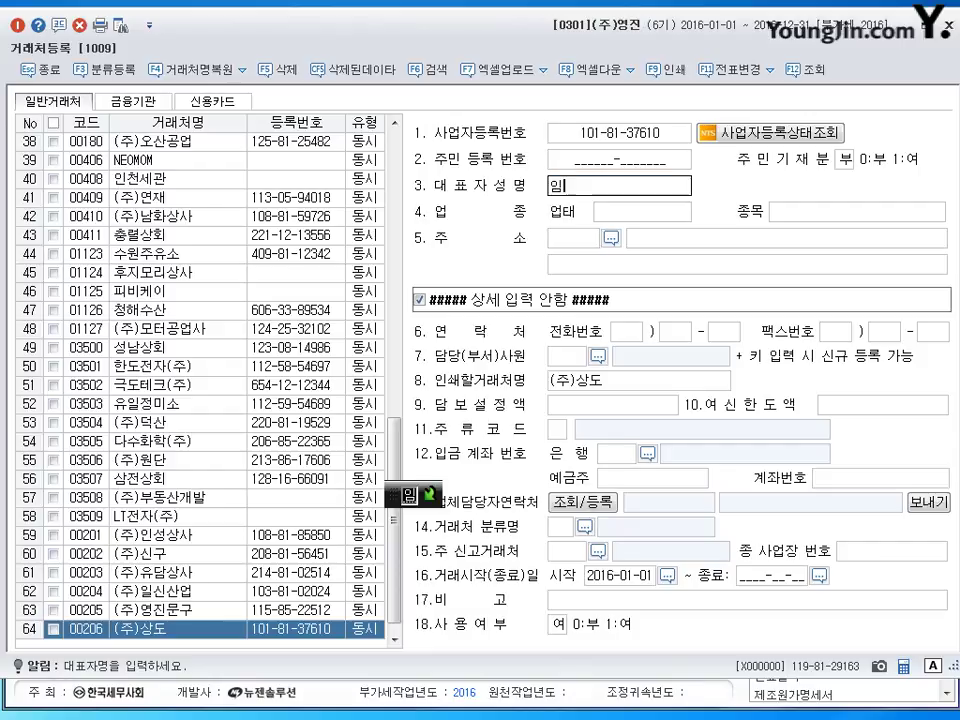
key("Return")
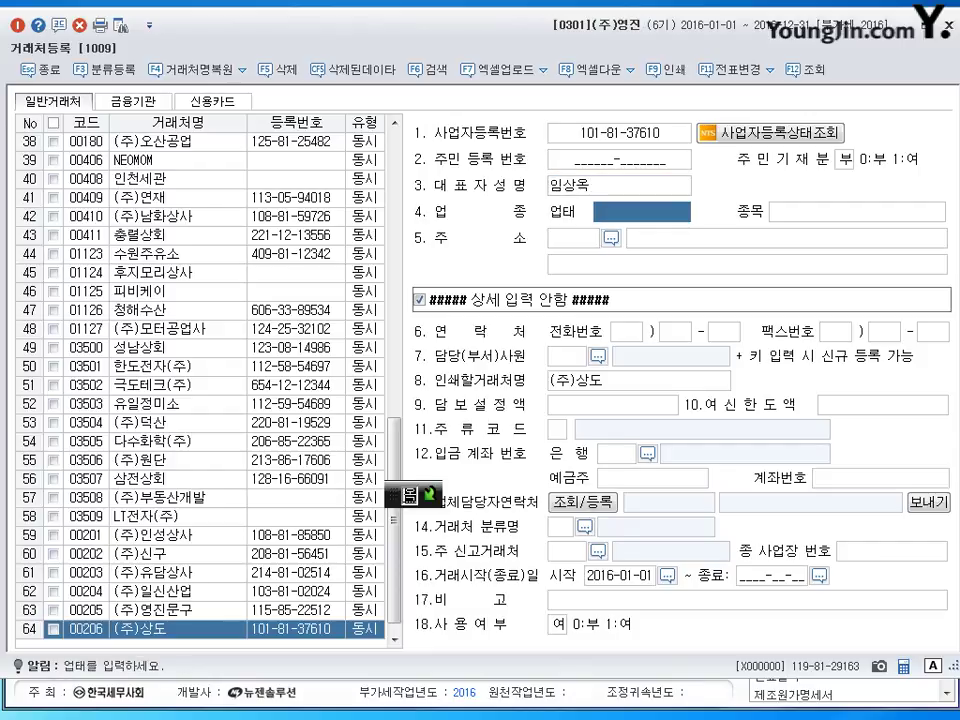
Set business type 서비스, item 컨설팅 and the business address, then save the record.
type("ㅅ비스")
key("BackSpace")
key("BackSpace")
key("BackSpace")
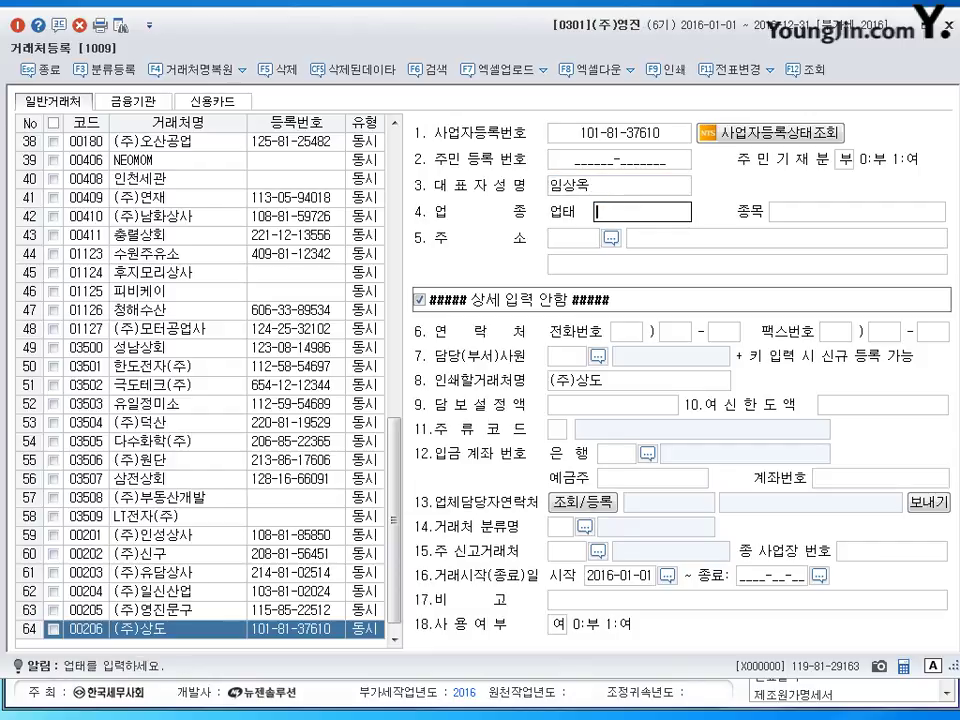
type("서비스")
key("Return")
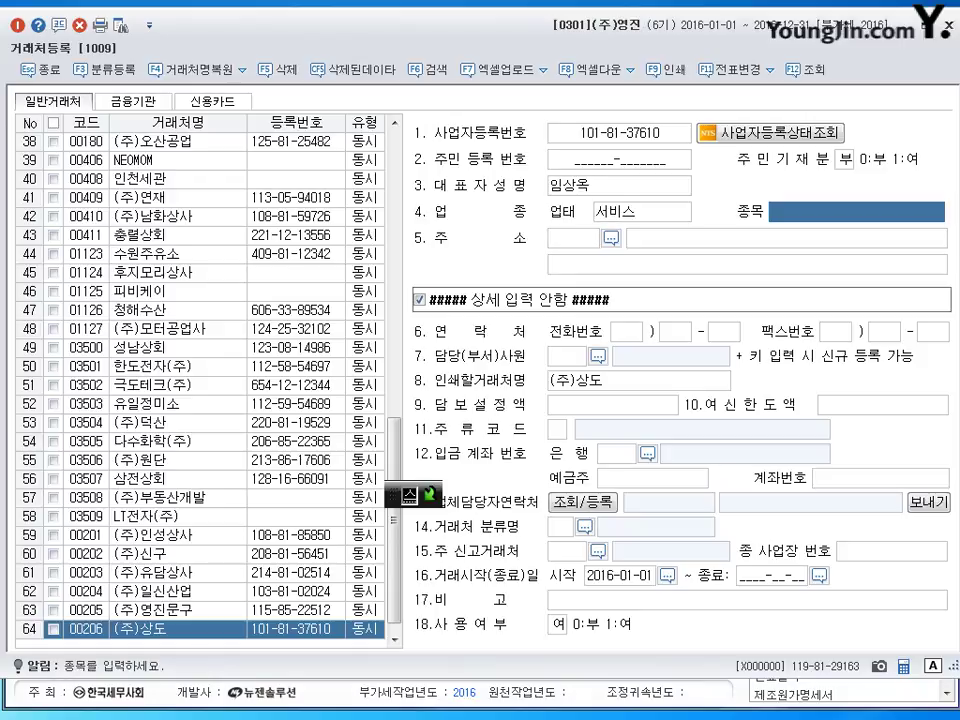
type("컨설팅")
key("Return")
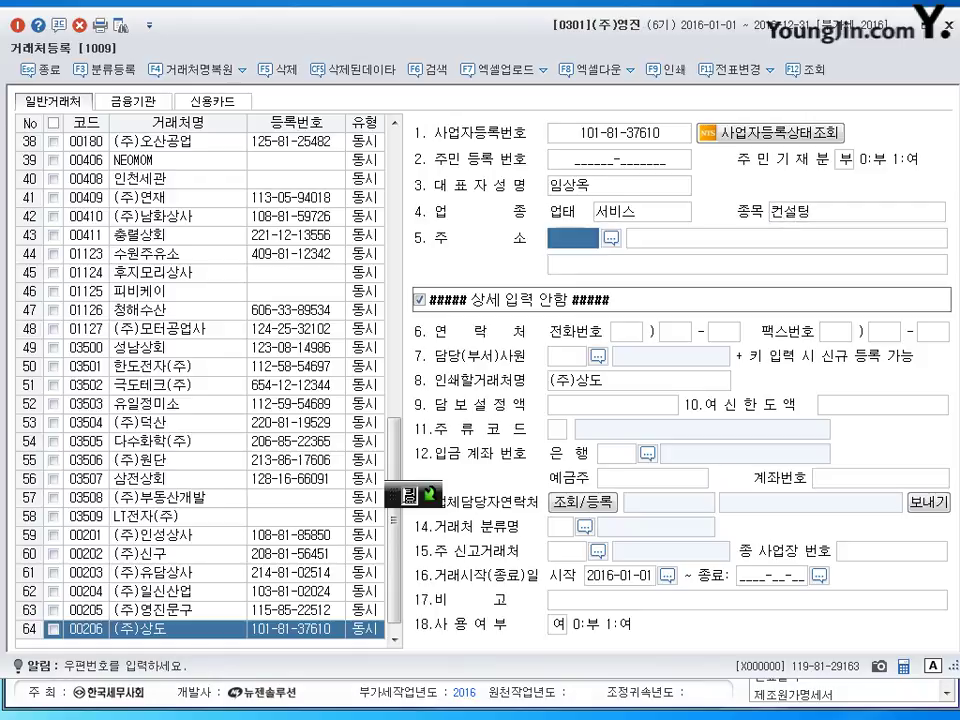
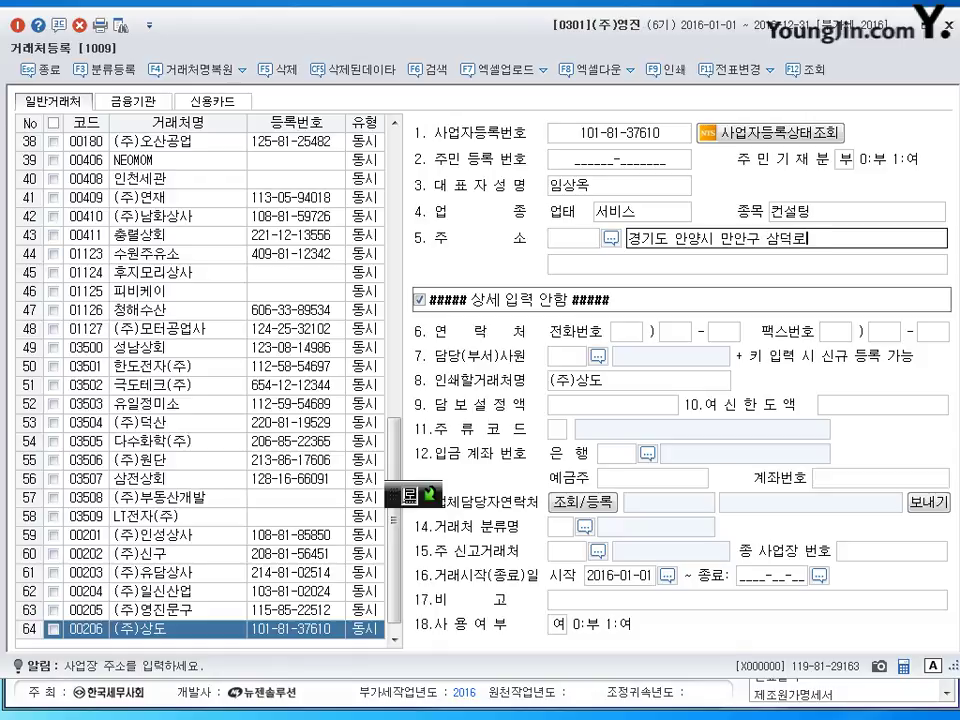
key("Return")
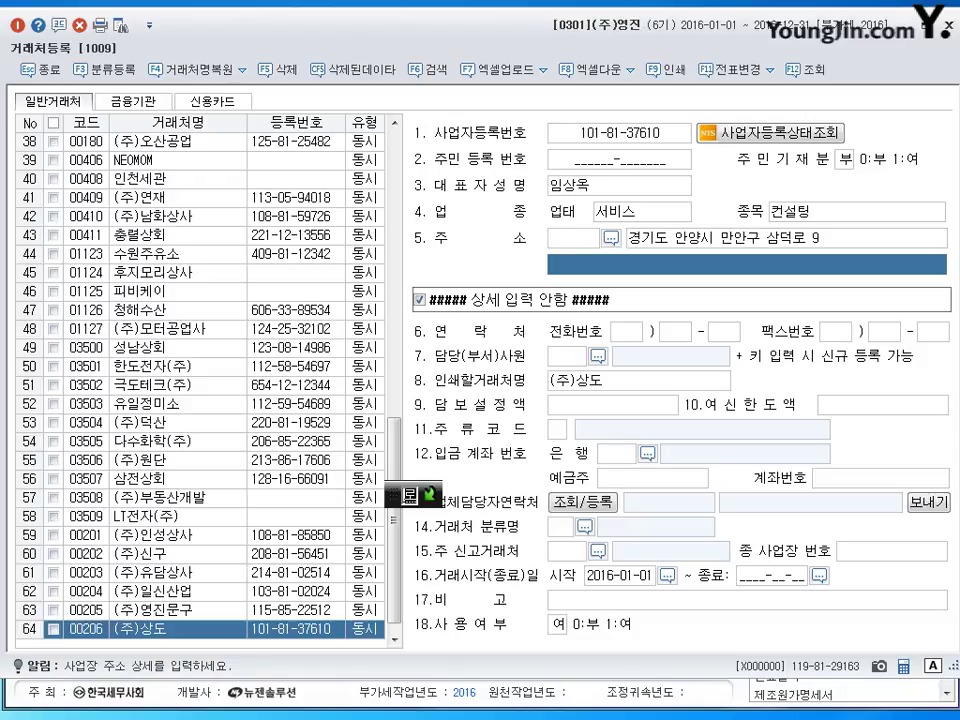
key("Return")
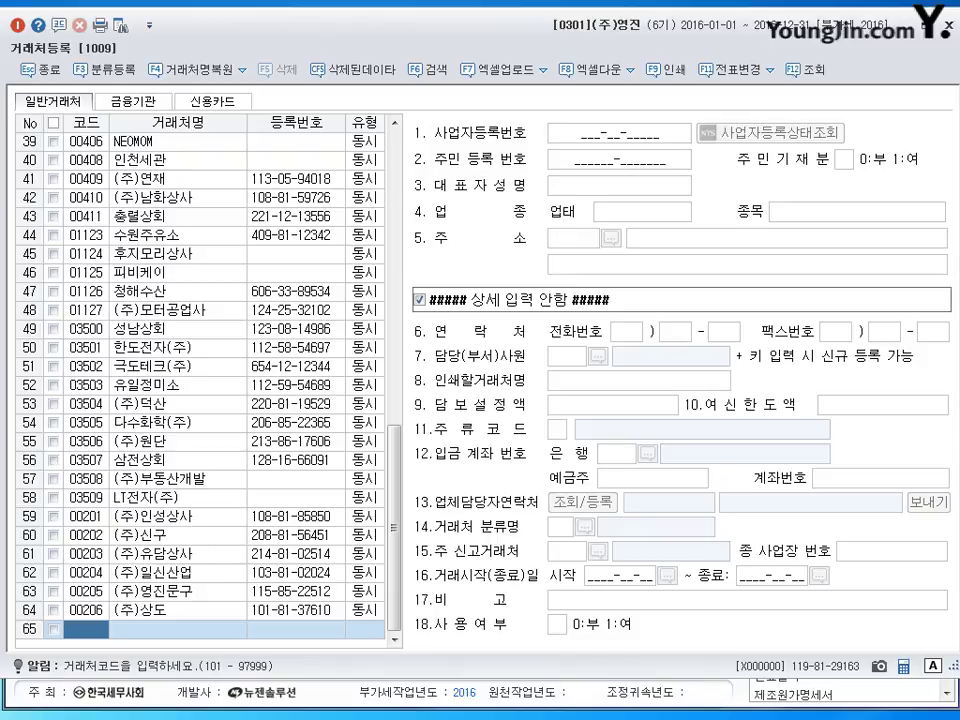
Switch to Korean input and enter individual customer 00207 by name, keeping type 동시.
key("Hangul")
type("207")
key("Return")
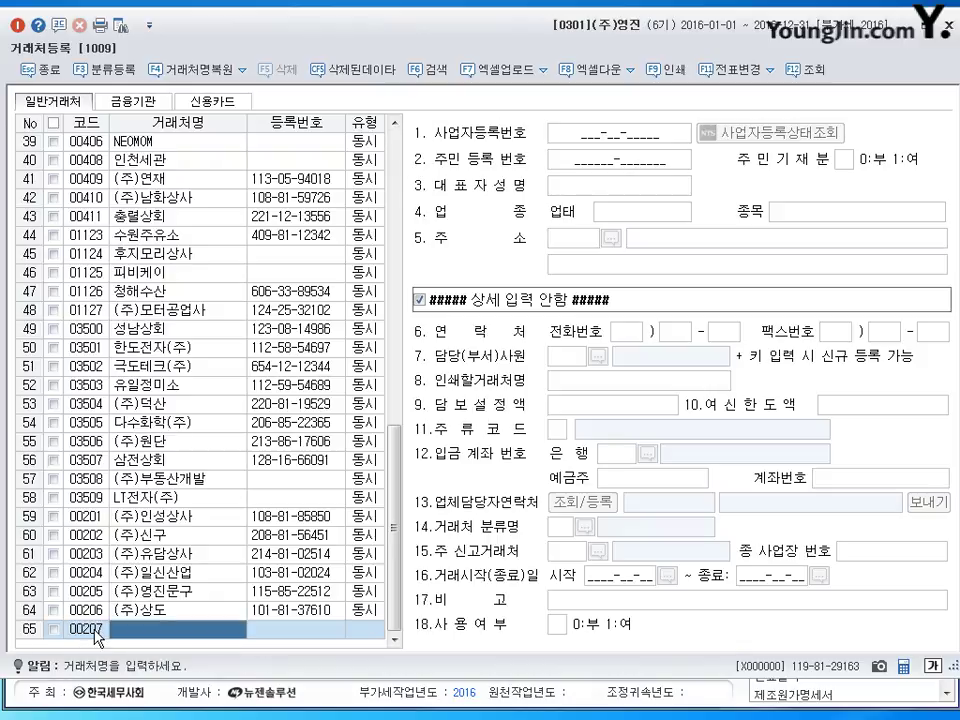
type("김철수")
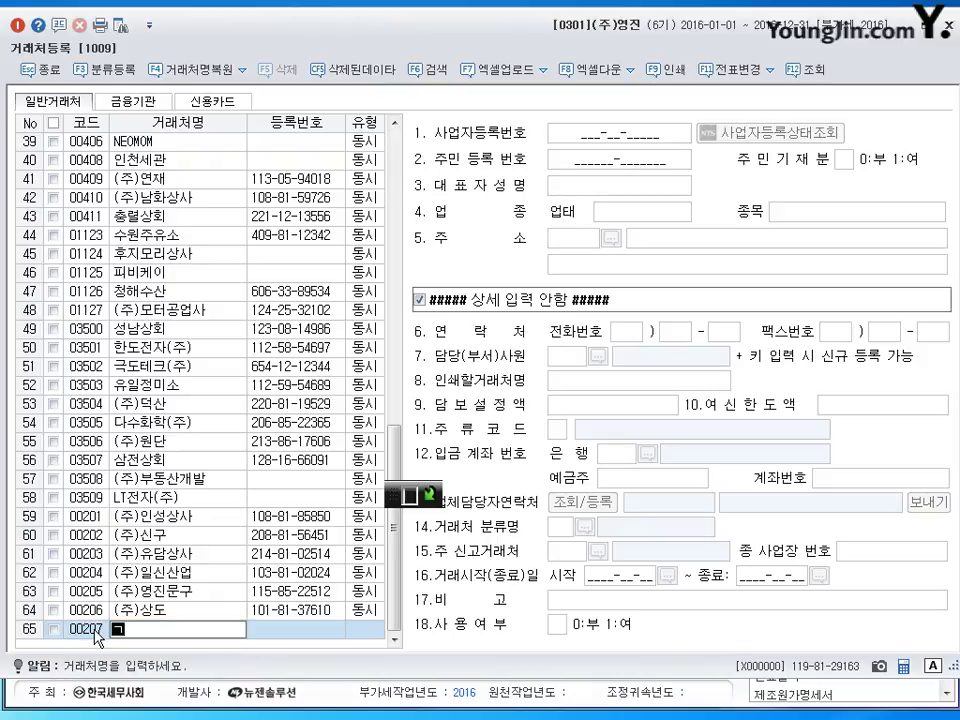
key("Return")
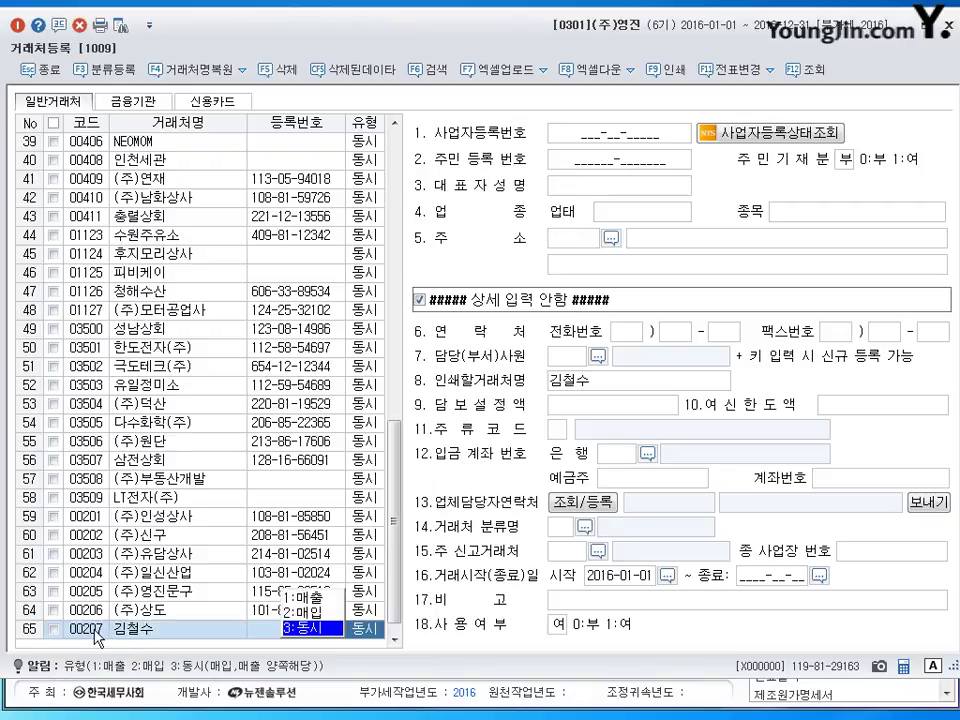
key("Return")
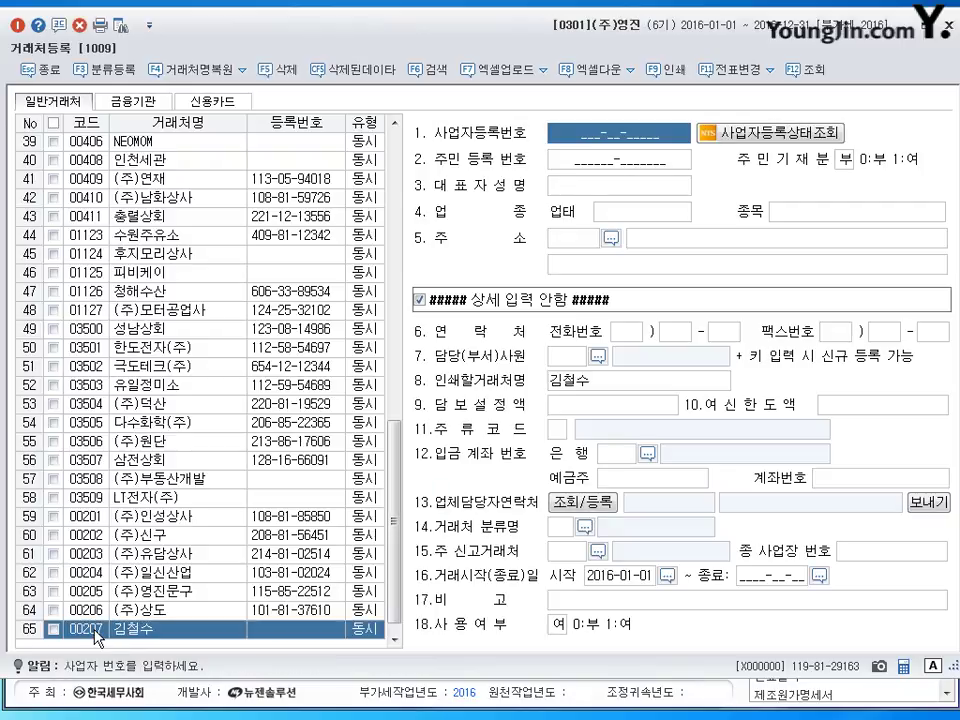
key("Return")
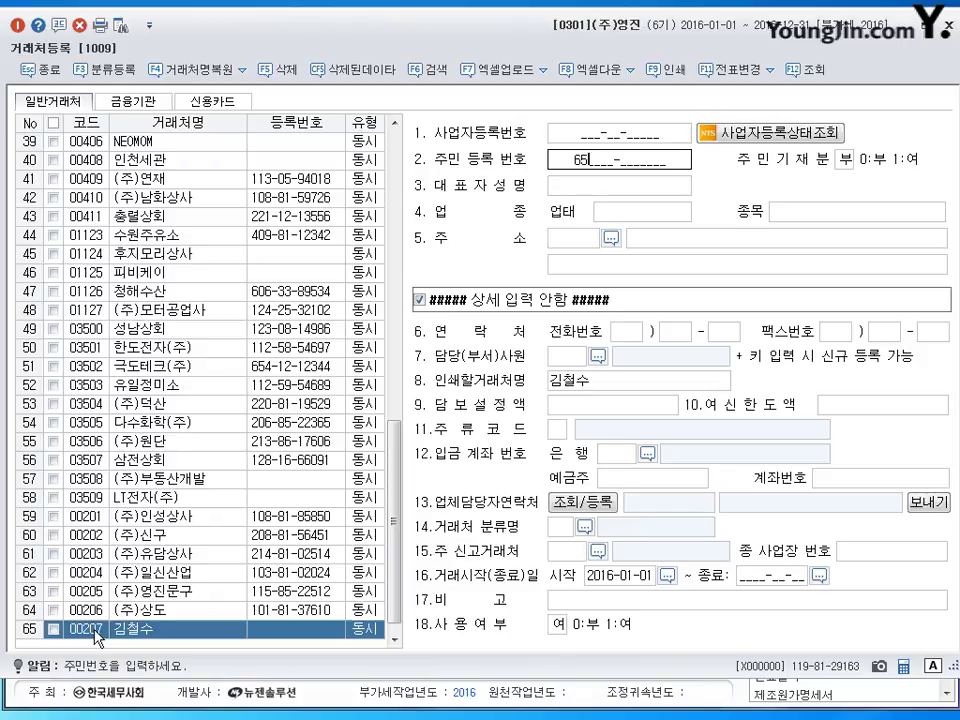
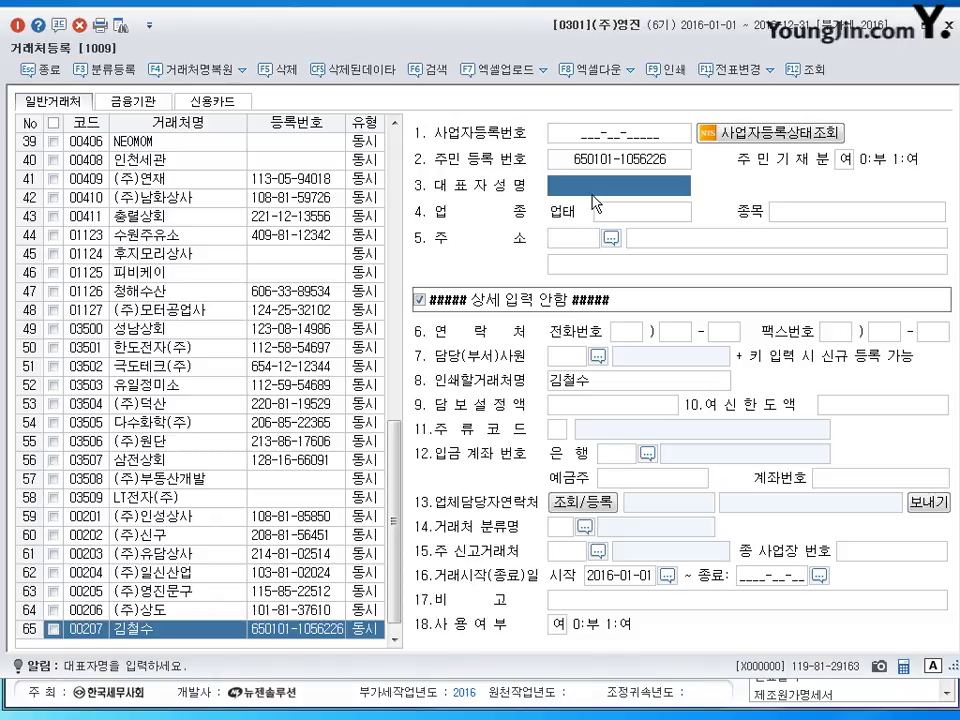
Enter the resident registration number and representative's name, save, and open the 금융기관 tab.
type("김철구")
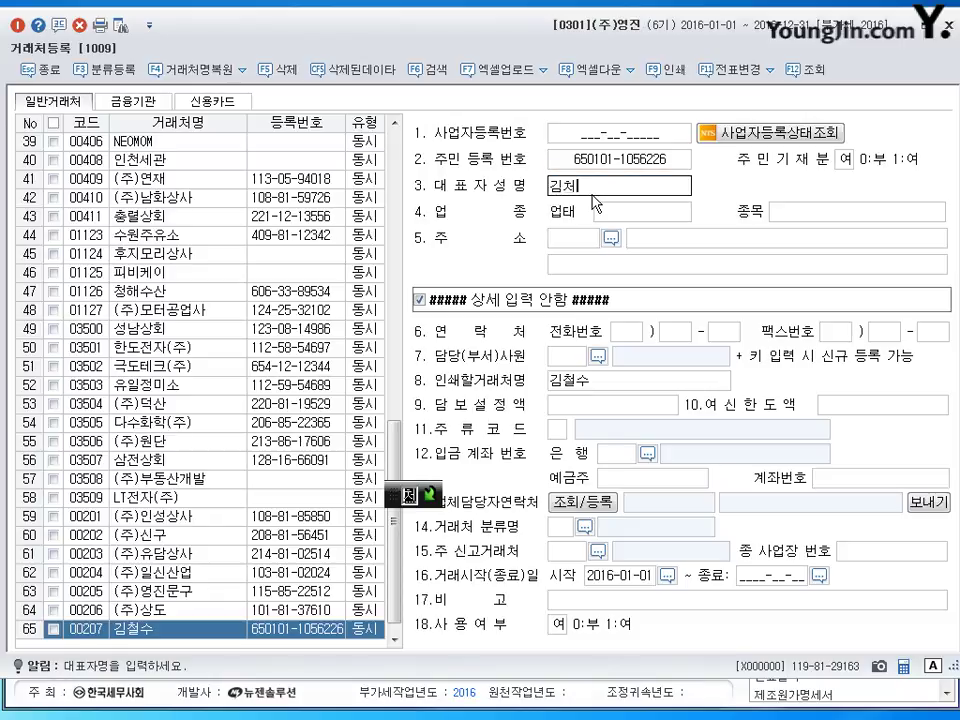
key("BackSpace")
type("수")
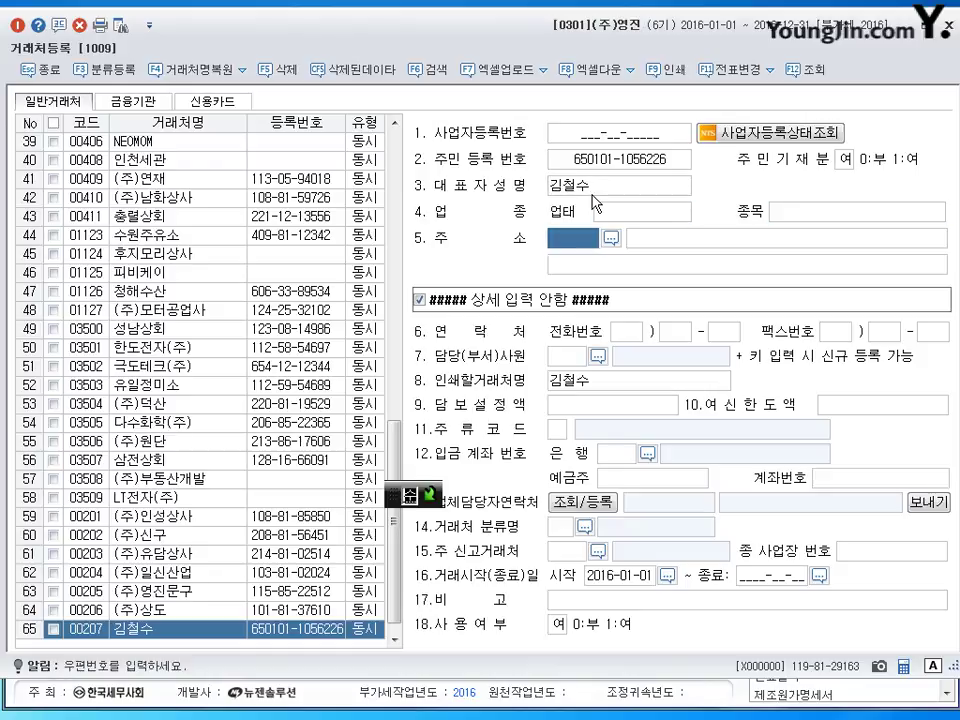
key("Return")
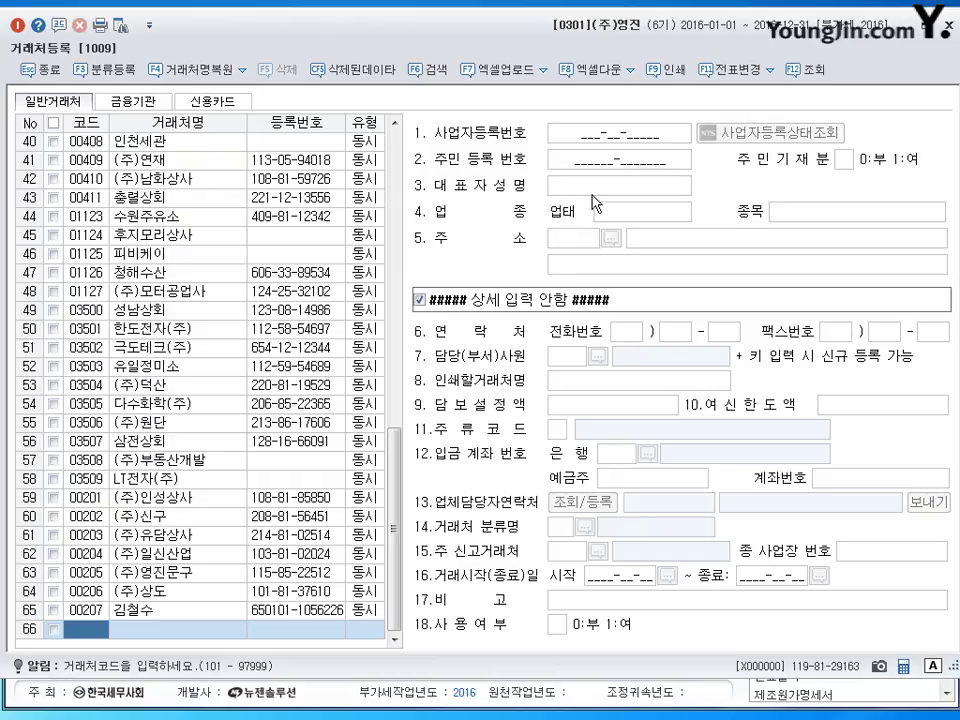
left_click(133, 101)
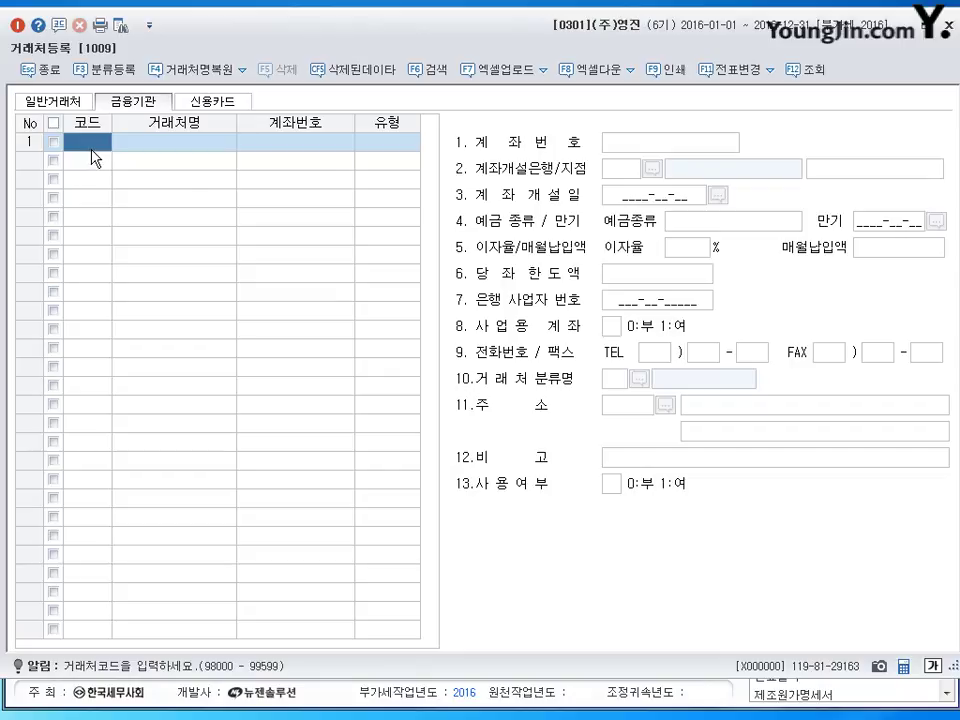
Add bank 98000 신한은행 as a 보통예금 account and enter its account number.
type("98000")
key("Return")
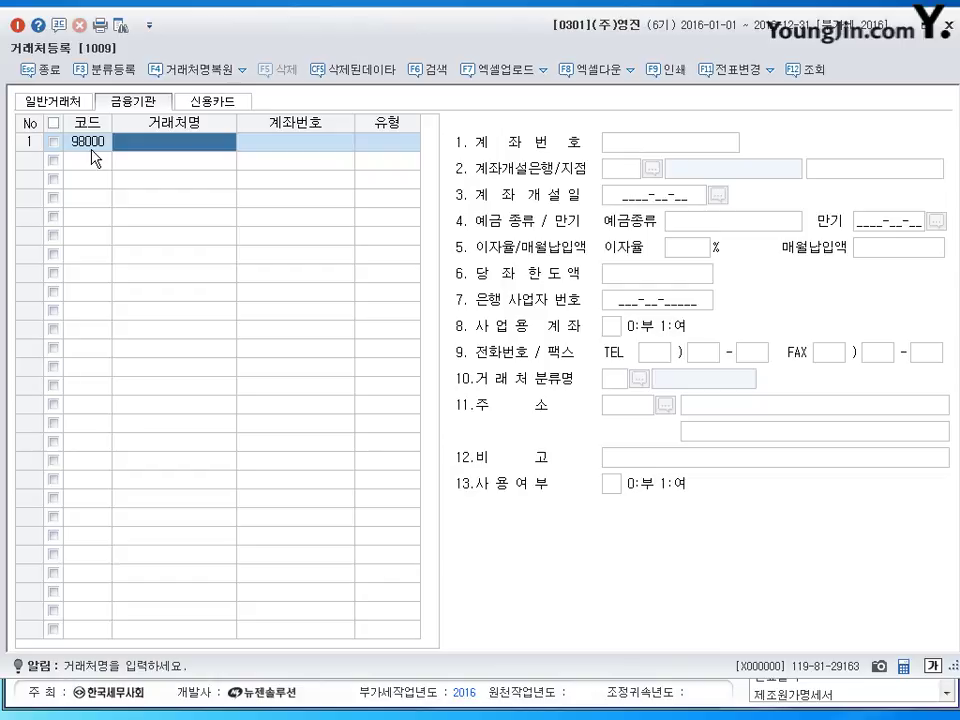
type("신한은행")
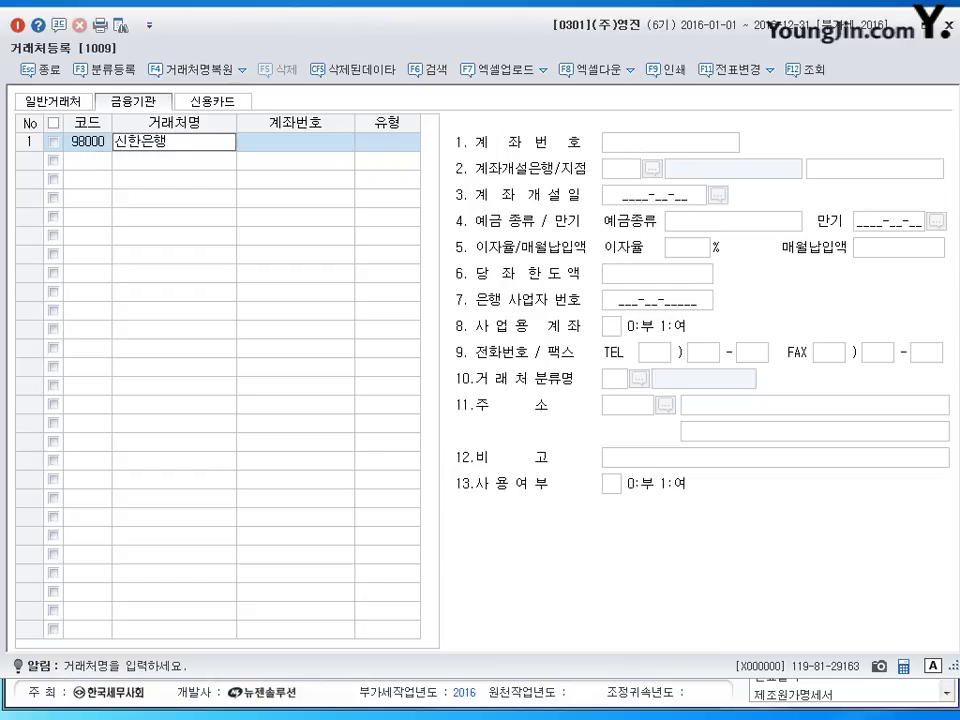
key("Return")
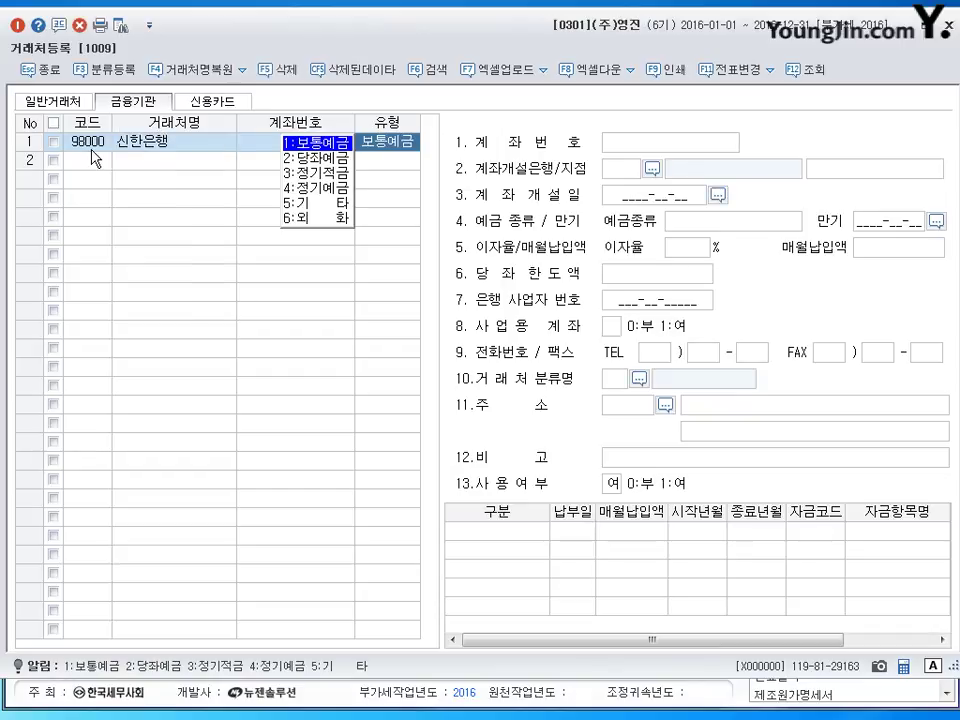
key("Return")
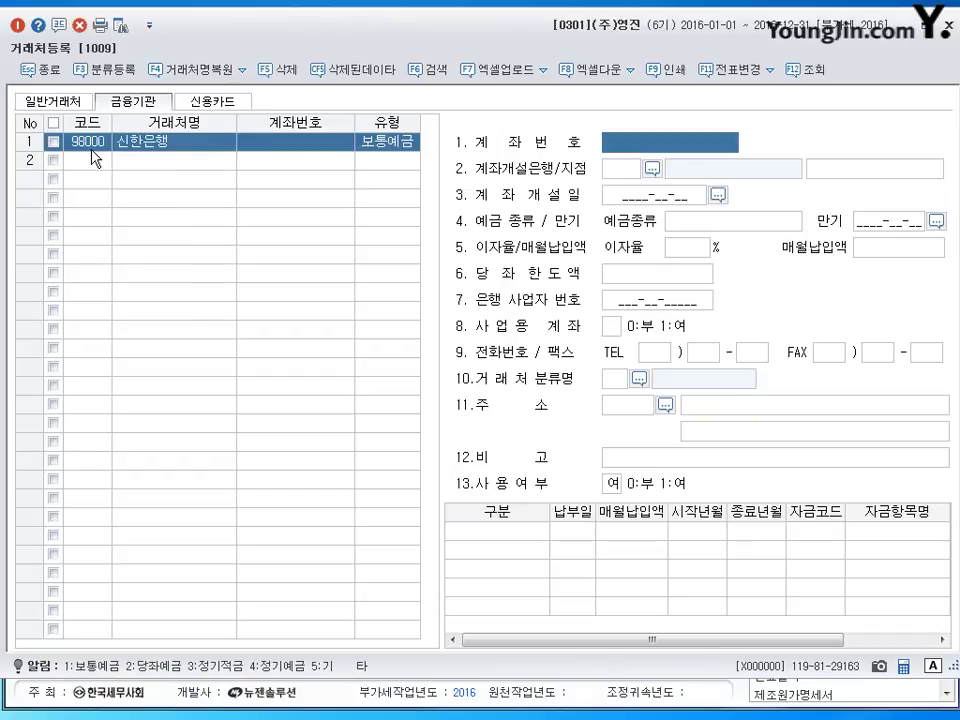
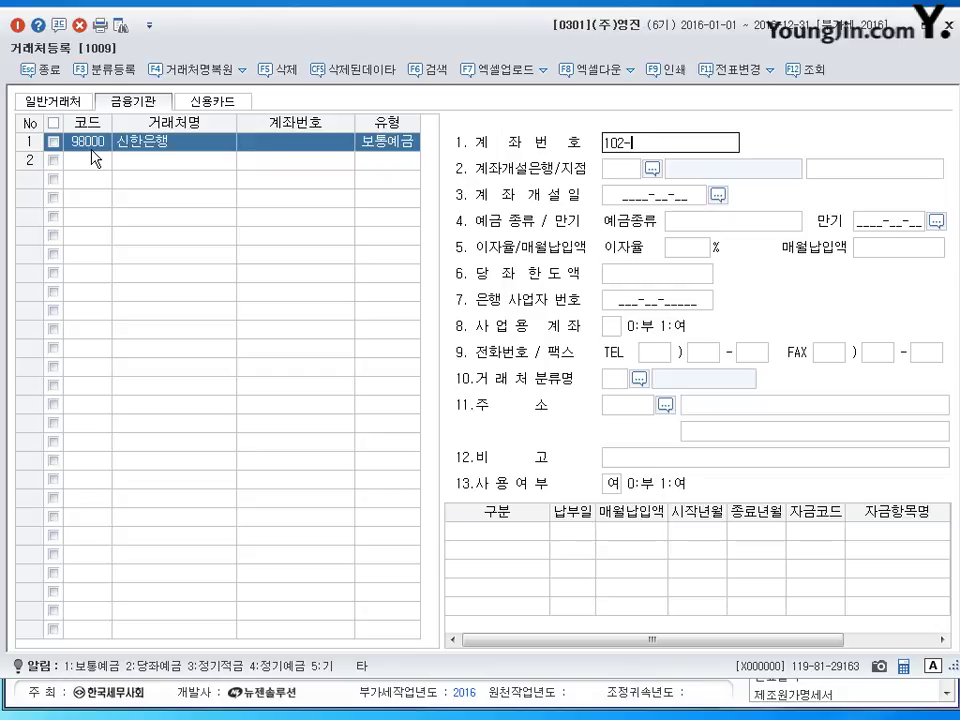
key("Return")
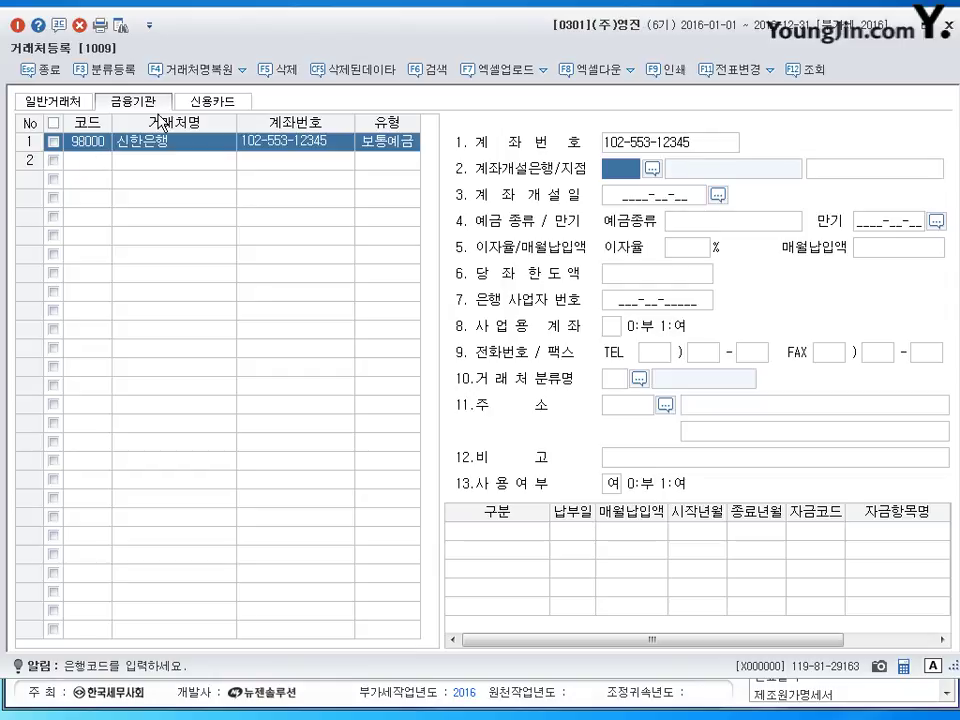
On the 신용카드 tab, add 99600 신한카드 as a 매출 card with its merchant number.
left_click(236, 101)
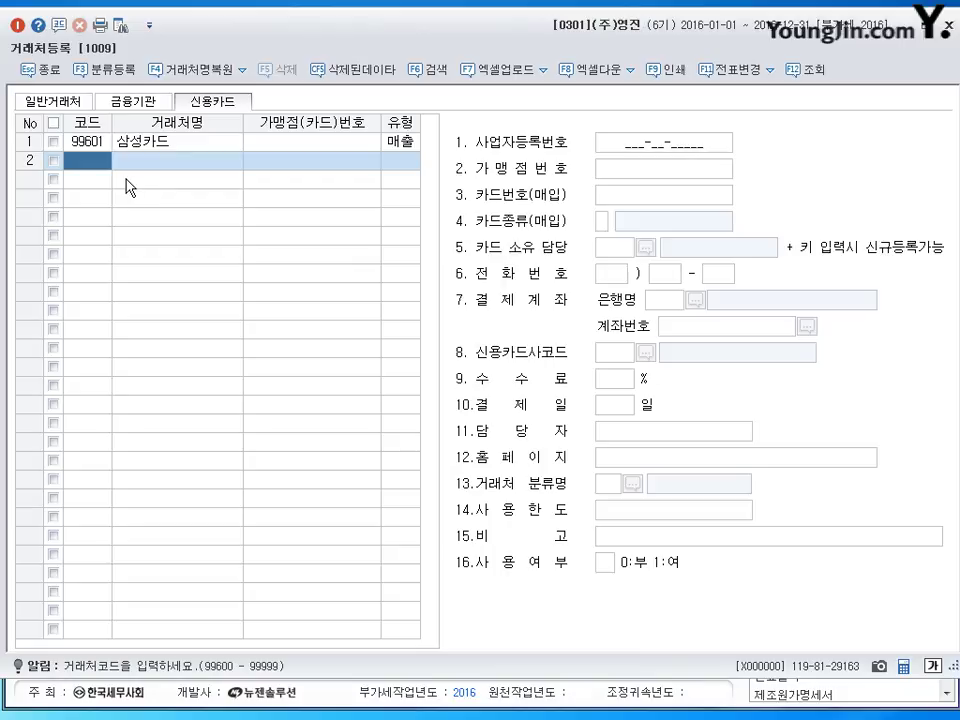
type("99600")
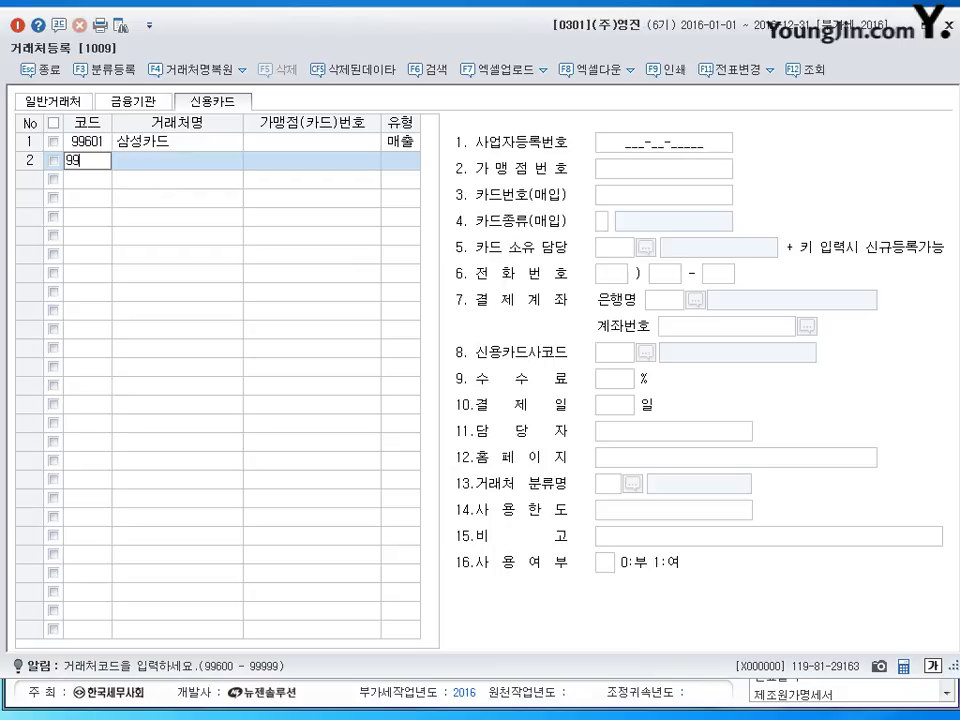
key("Return")
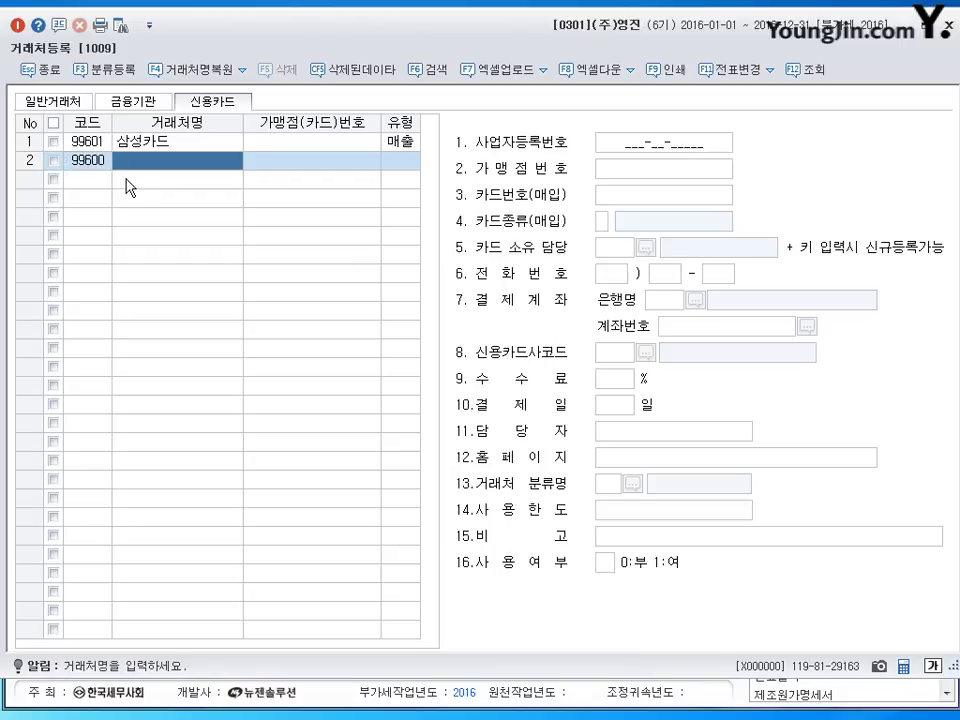
type("신한카드")
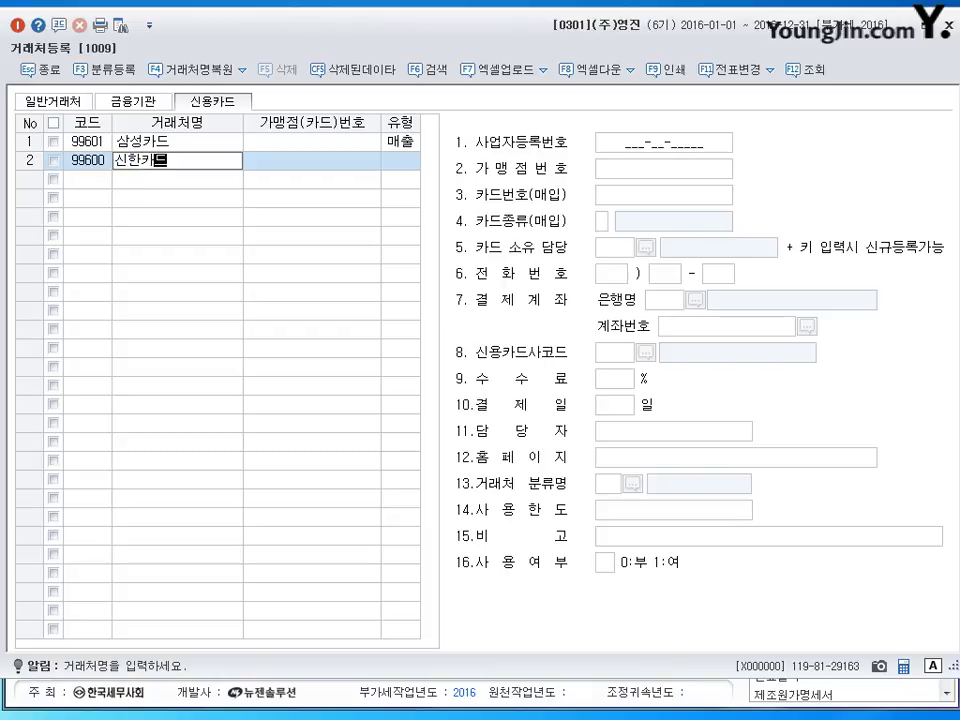
key("Return")
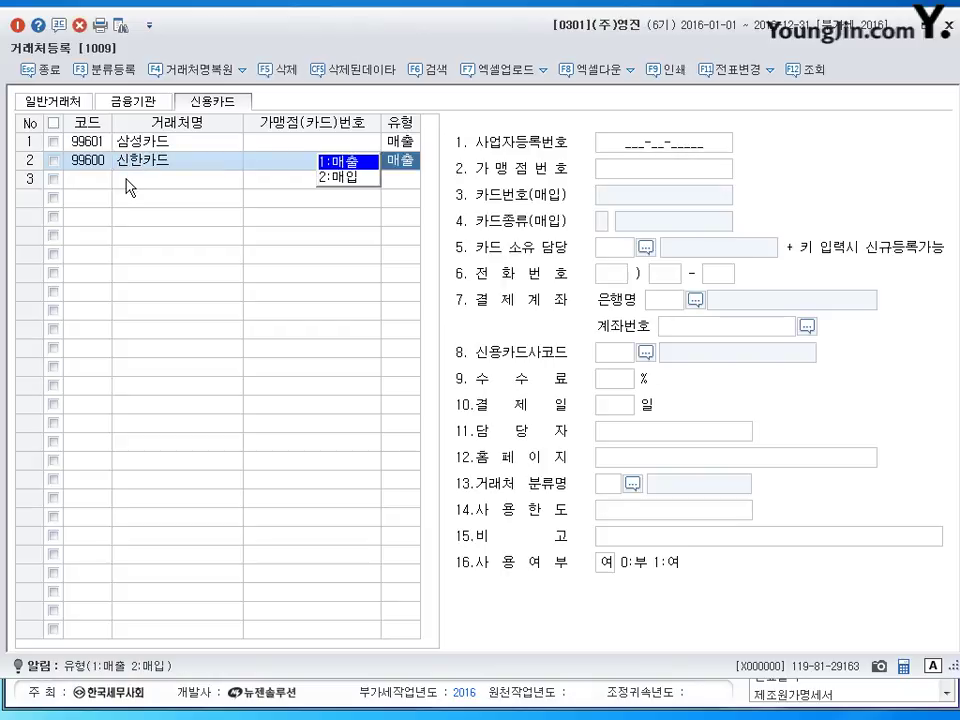
key("Return")
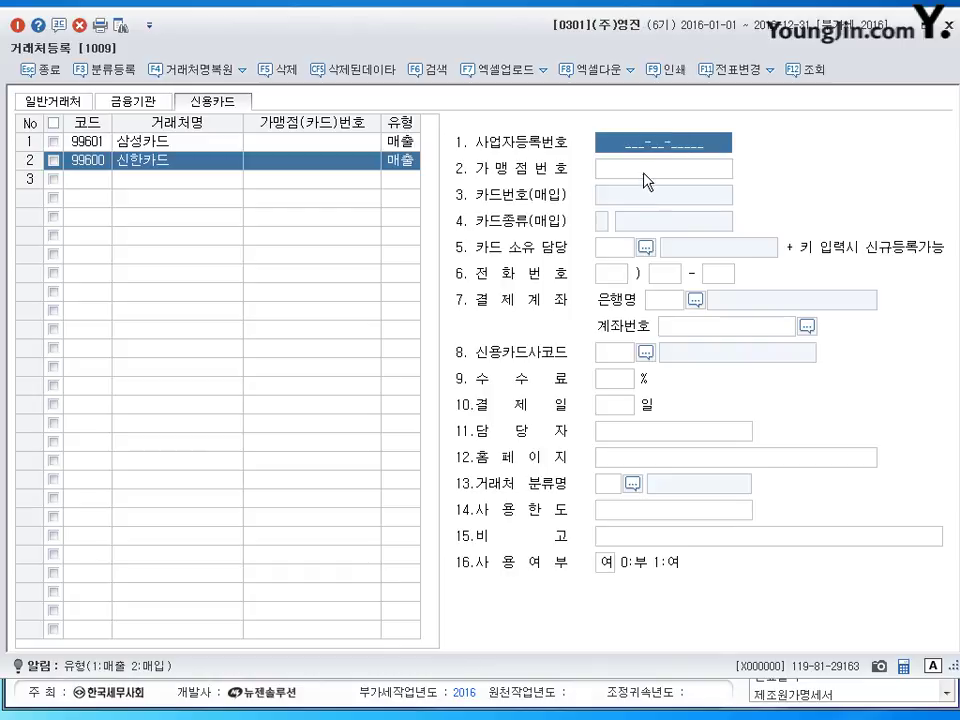
left_click(645, 180)
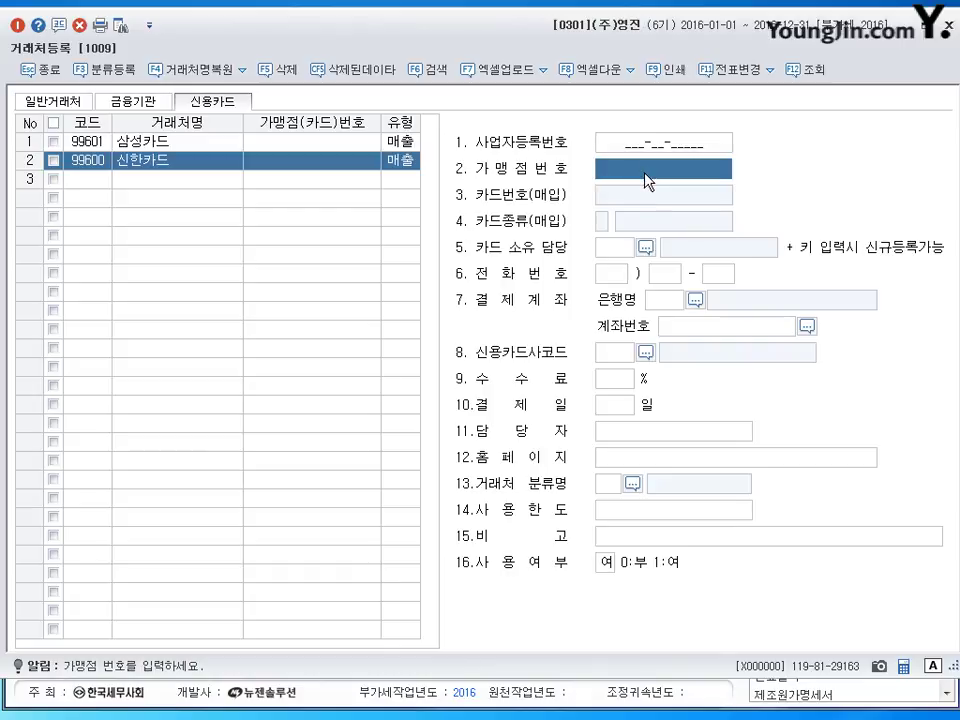
type("12")
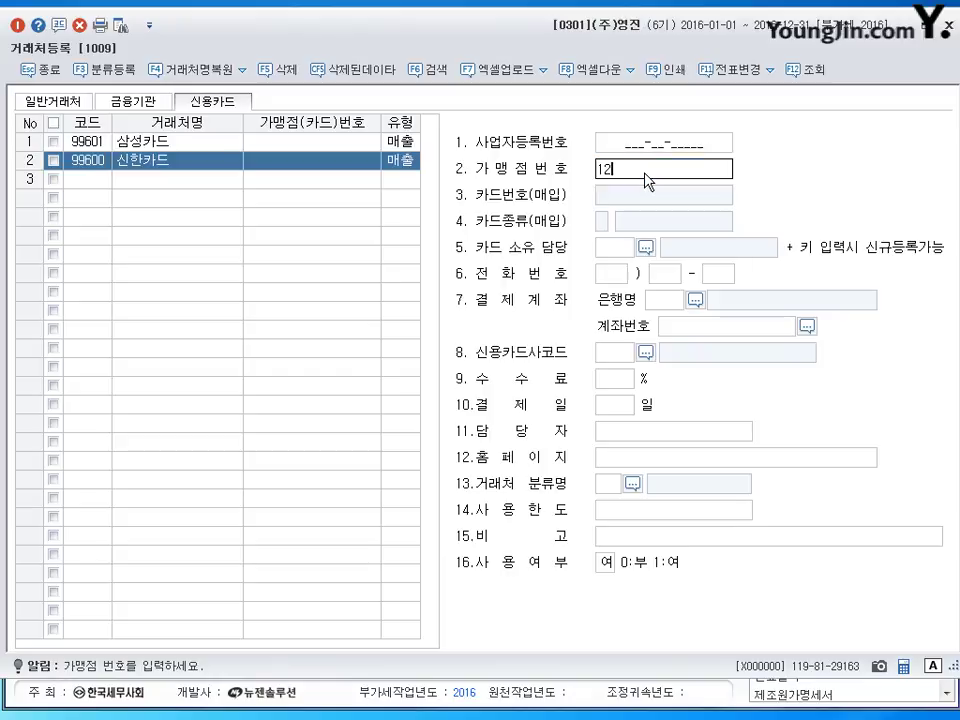
type("345")
left_click(97, 188)
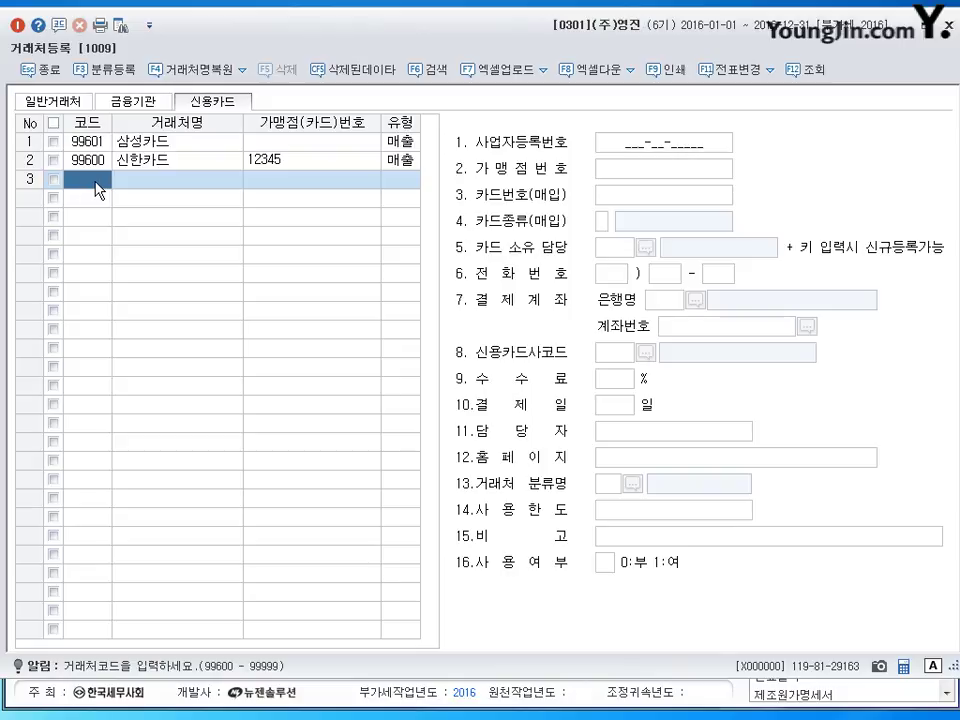
Add 99602 국민카드 as a 매입 card with its card number and kind 3.사업용카드.
type("99602")
key("Return")
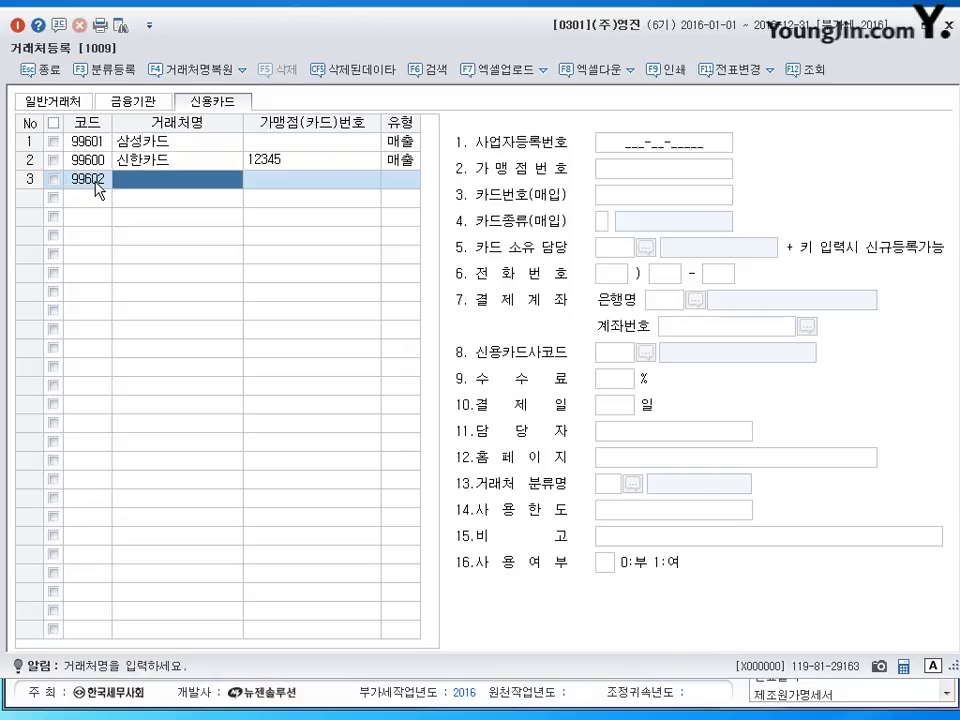
type("국민카드")
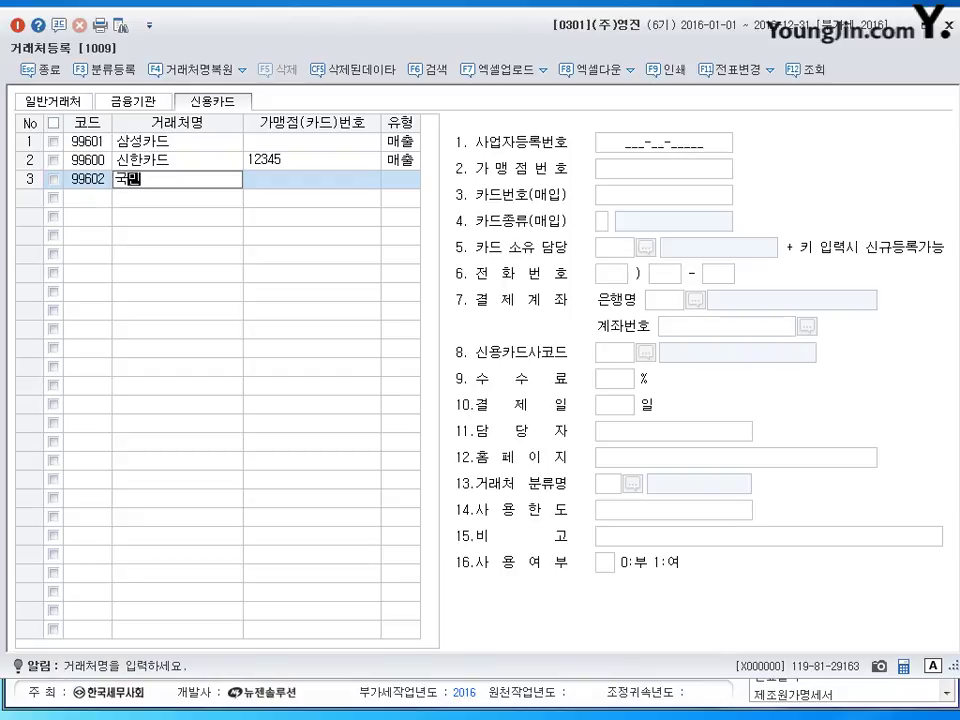
key("Return")
key("Return")
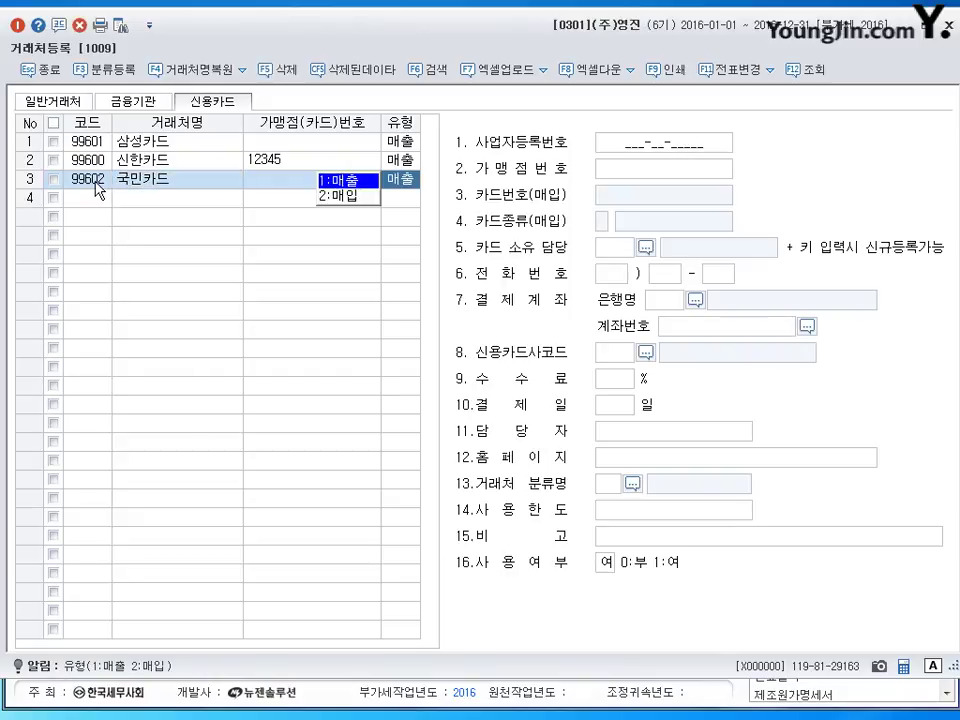
left_click(358, 196)
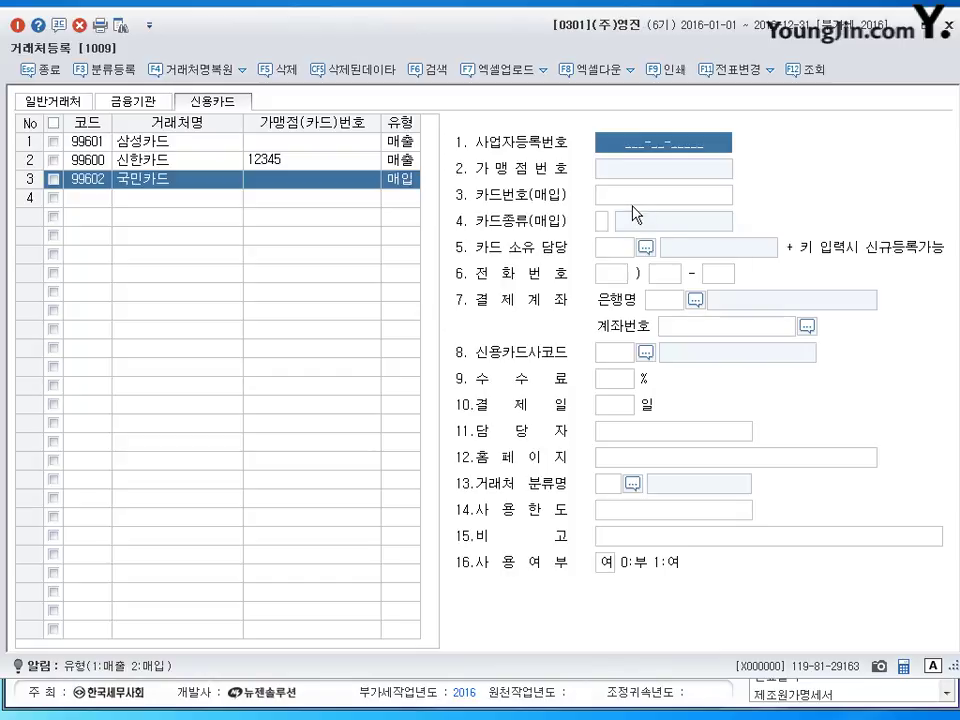
key("Return")
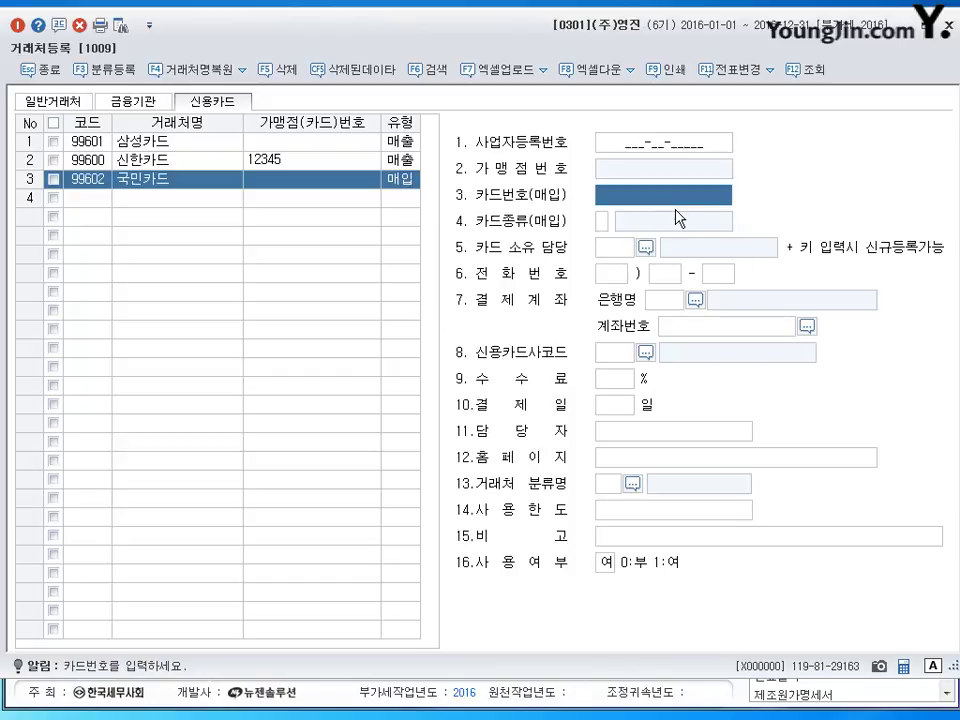
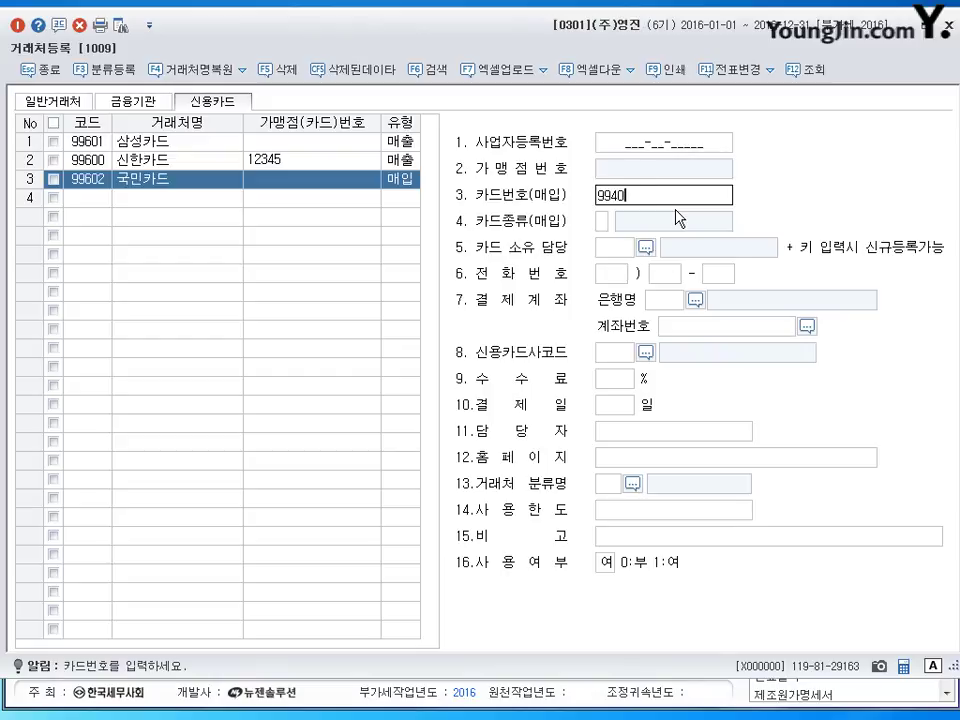
key("Return")
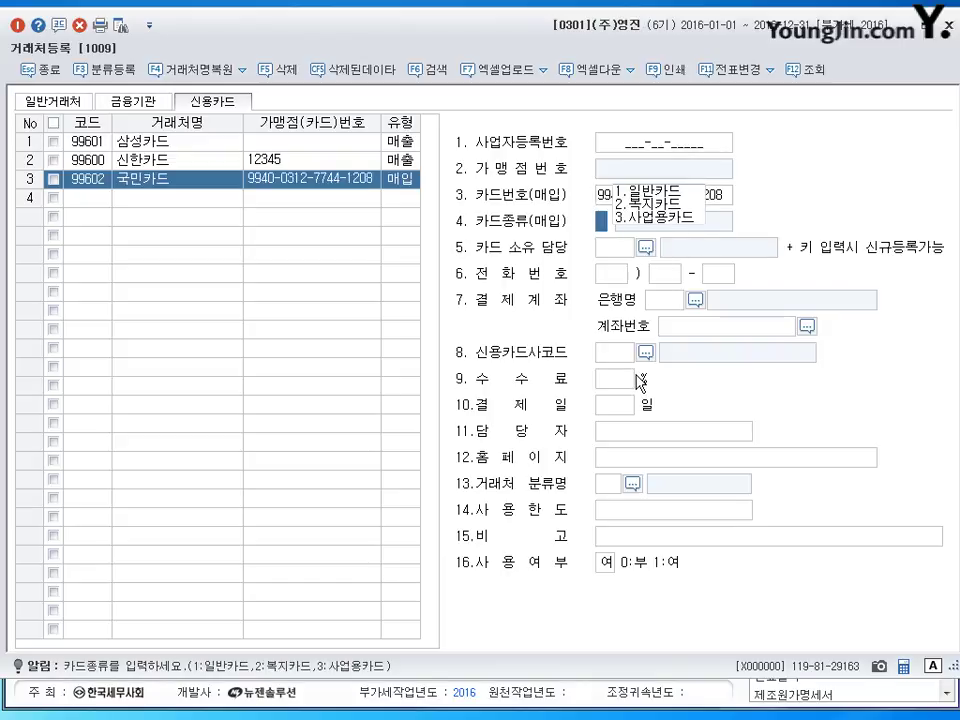
left_click(635, 217)
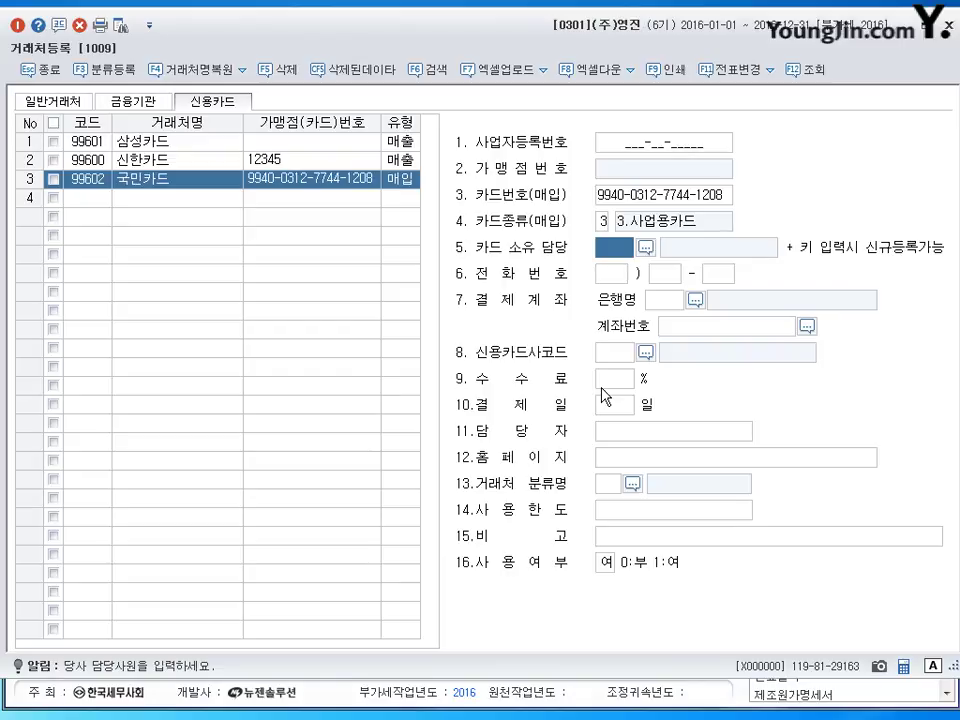
left_click(326, 198)
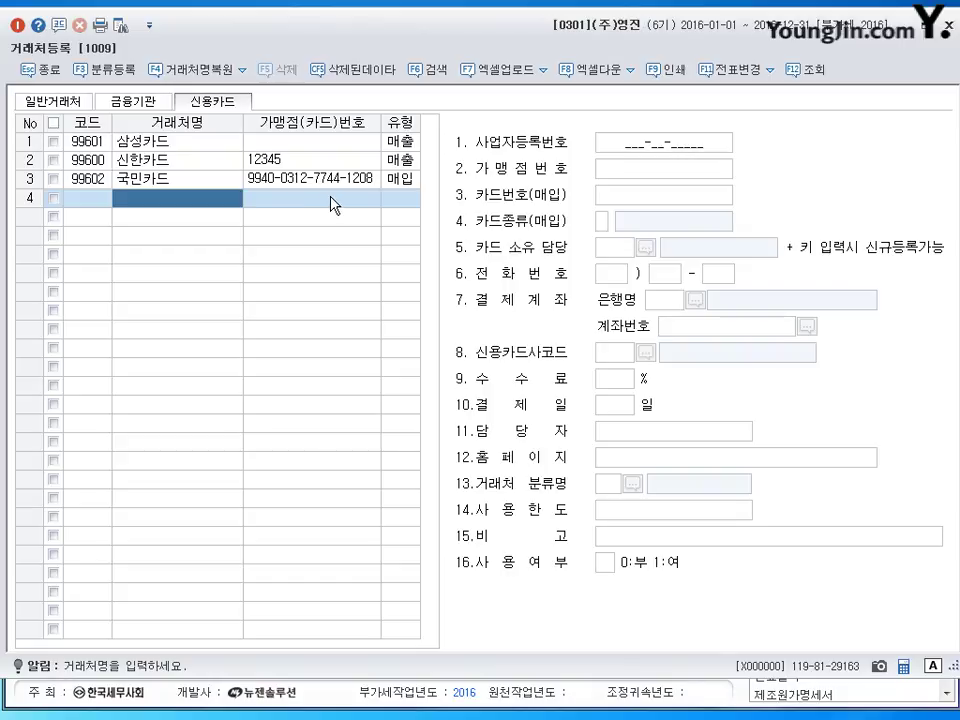